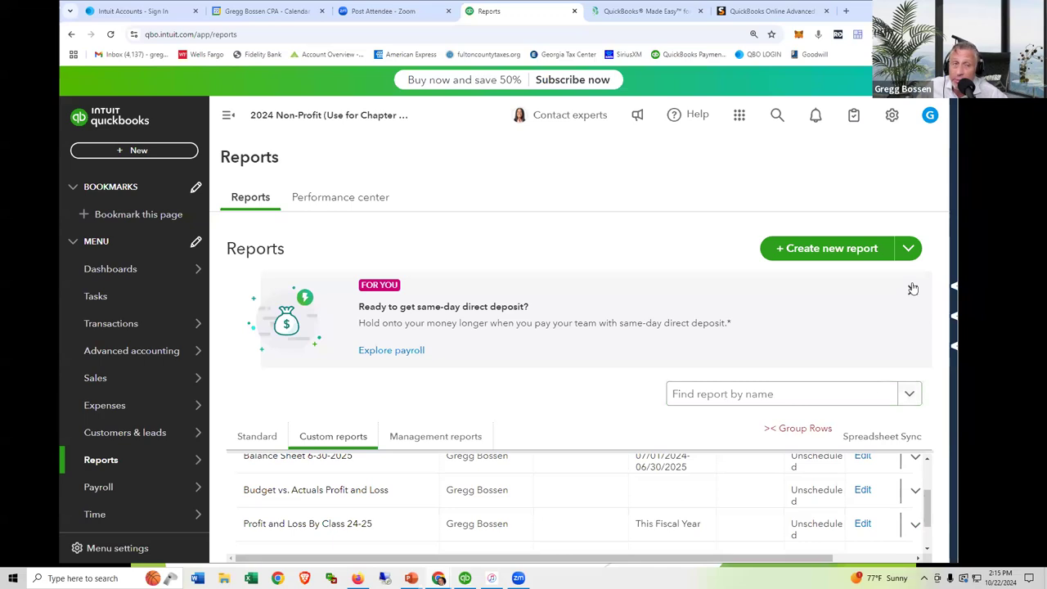
Dismiss the direct deposit promotion and open the Balance Sheet 6-30-2025 custom report
{"action": "left_click", "coordinate": [914, 289]}
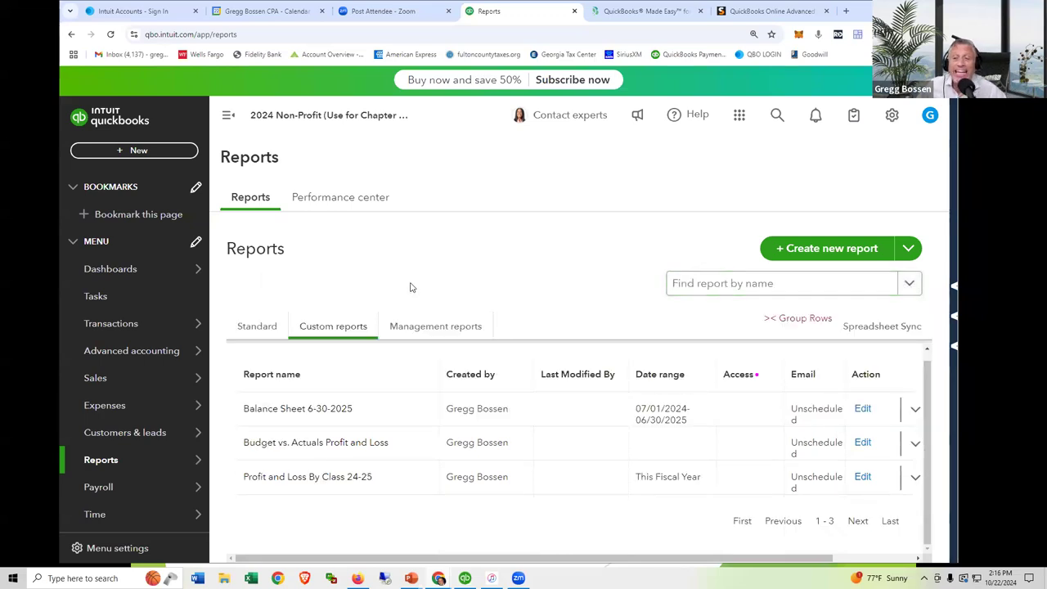
{"action": "left_click", "coordinate": [279, 414]}
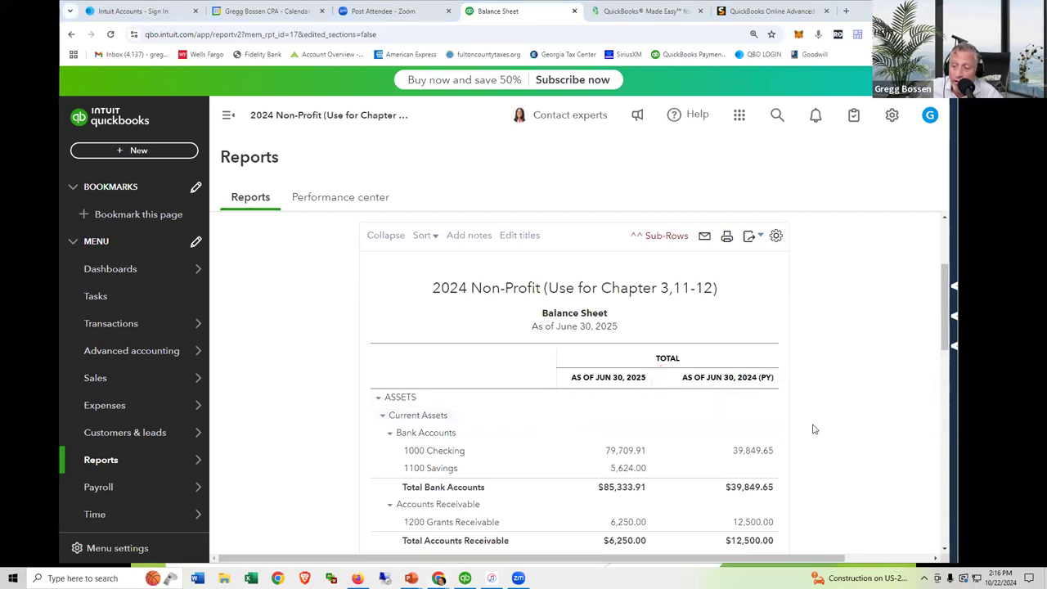
{"action": "scroll", "coordinate": [809, 422], "scroll_direction": "down", "scroll_amount": 2}
{"action": "left_click", "coordinate": [777, 378]}
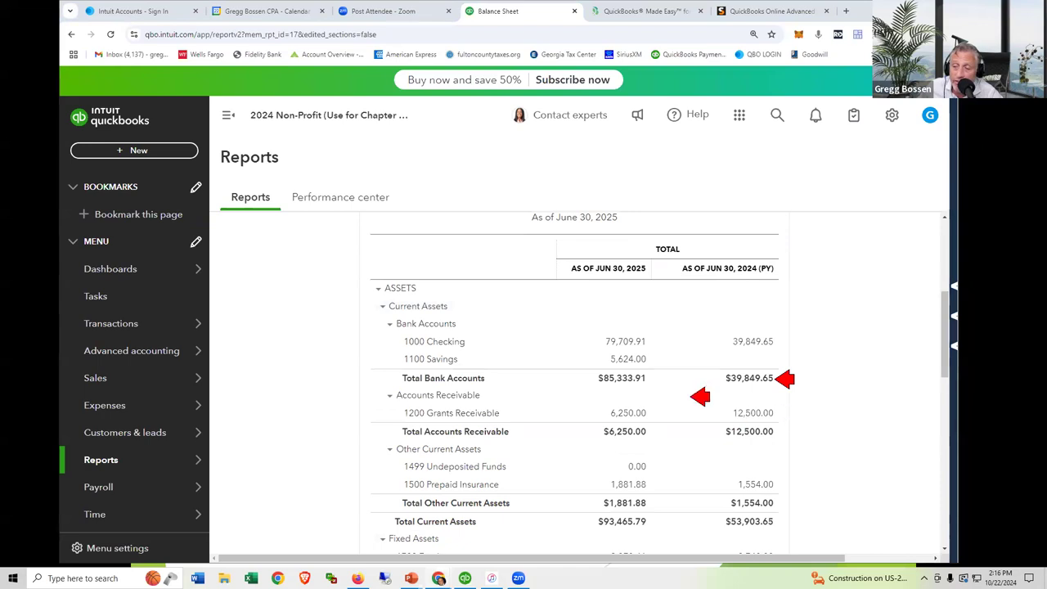
{"action": "left_click", "coordinate": [654, 377]}
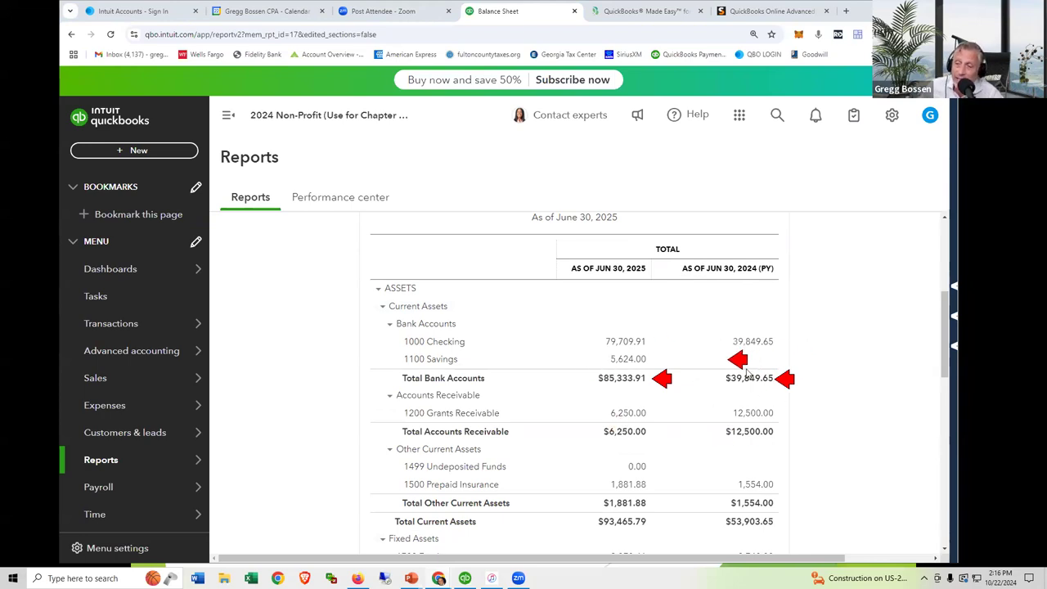
{"action": "key", "text": "Escape"}
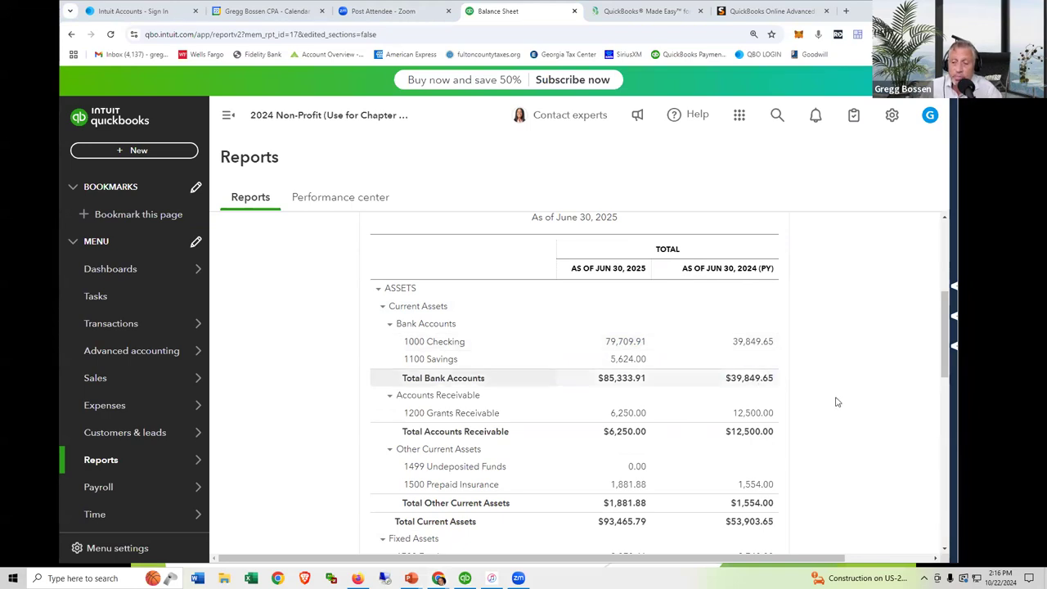
{"action": "scroll", "coordinate": [834, 401], "scroll_direction": "down", "scroll_amount": 3}
{"action": "scroll", "coordinate": [835, 404], "scroll_direction": "down", "scroll_amount": 5}
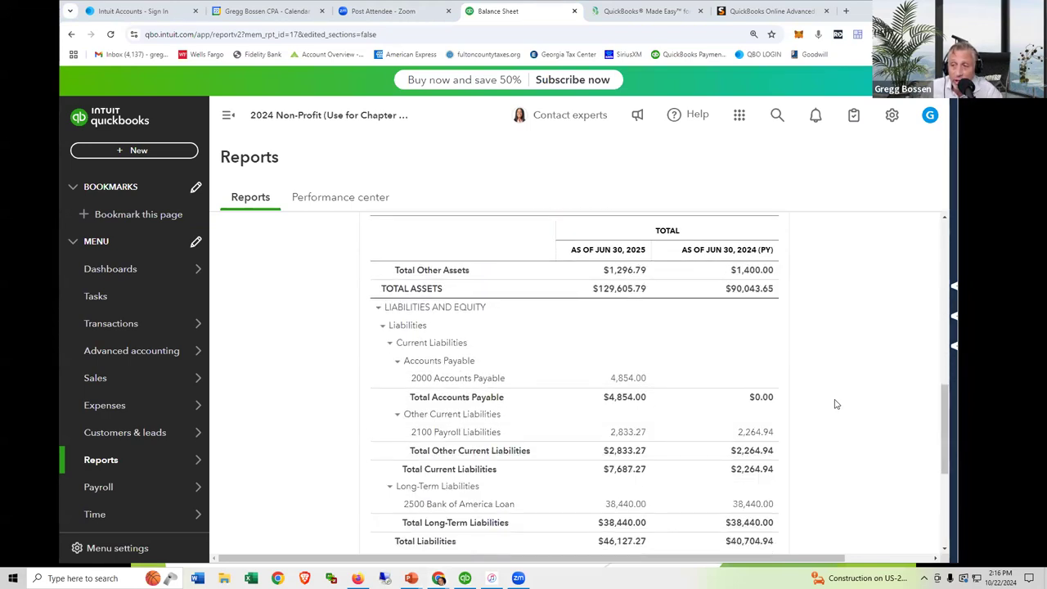
{"action": "scroll", "coordinate": [835, 403], "scroll_direction": "up", "scroll_amount": 5}
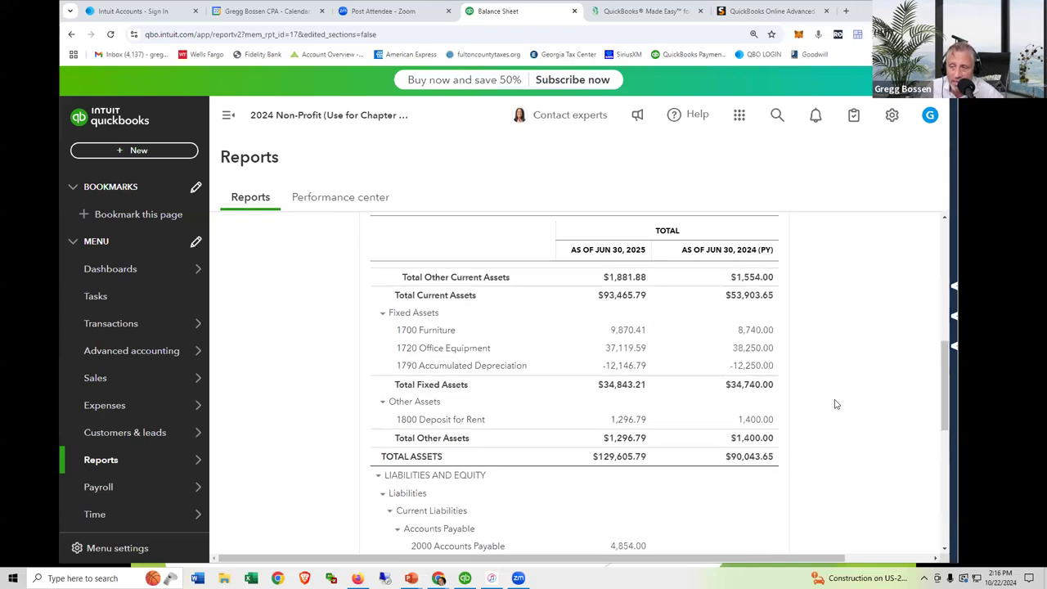
{"action": "scroll", "coordinate": [836, 404], "scroll_direction": "up", "scroll_amount": 1}
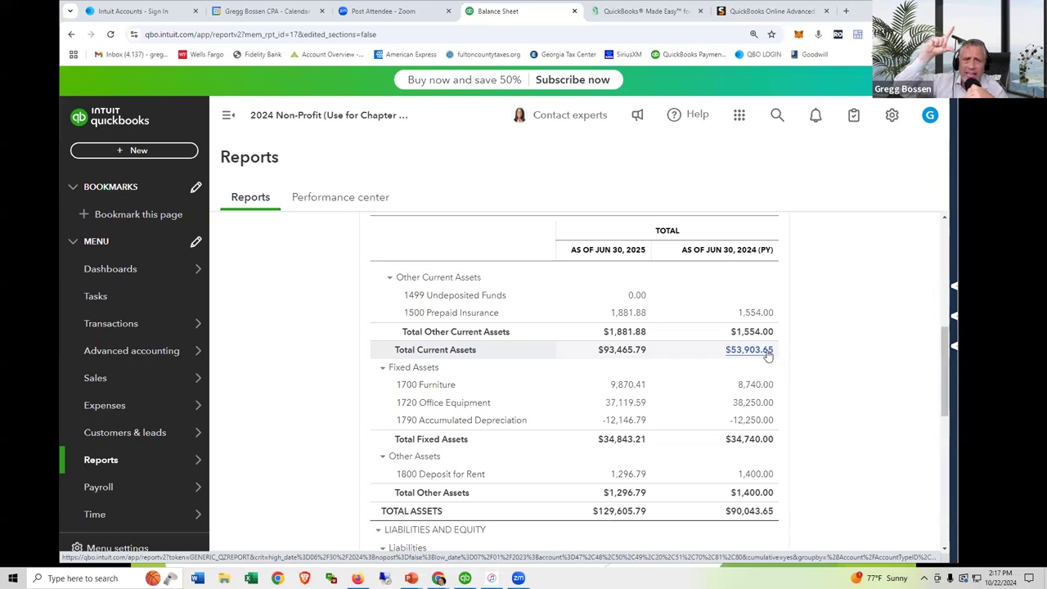
{"action": "scroll", "coordinate": [651, 417], "scroll_direction": "down", "scroll_amount": 1}
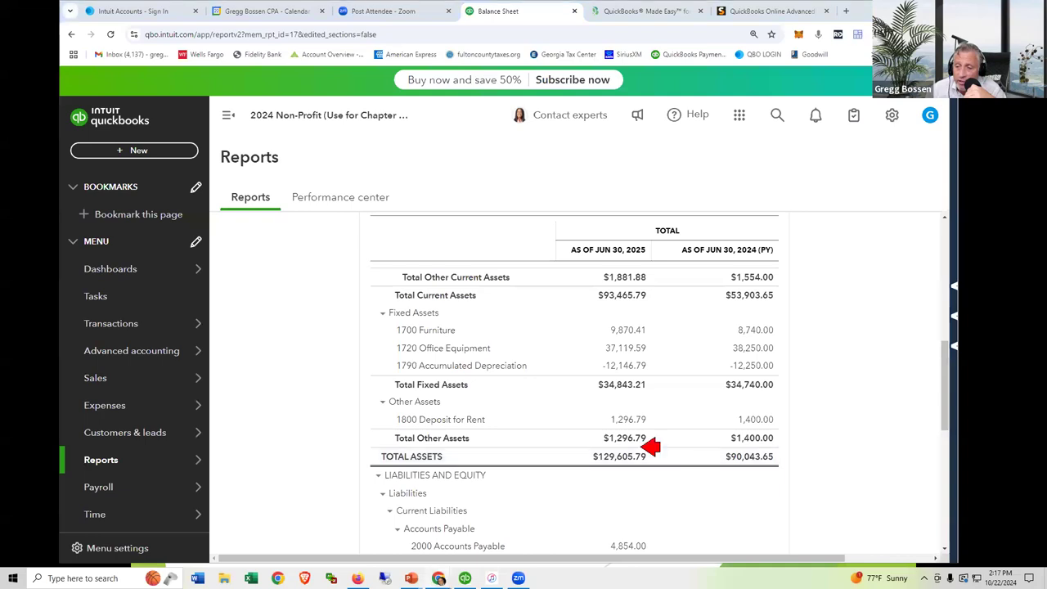
{"action": "left_click", "coordinate": [648, 456]}
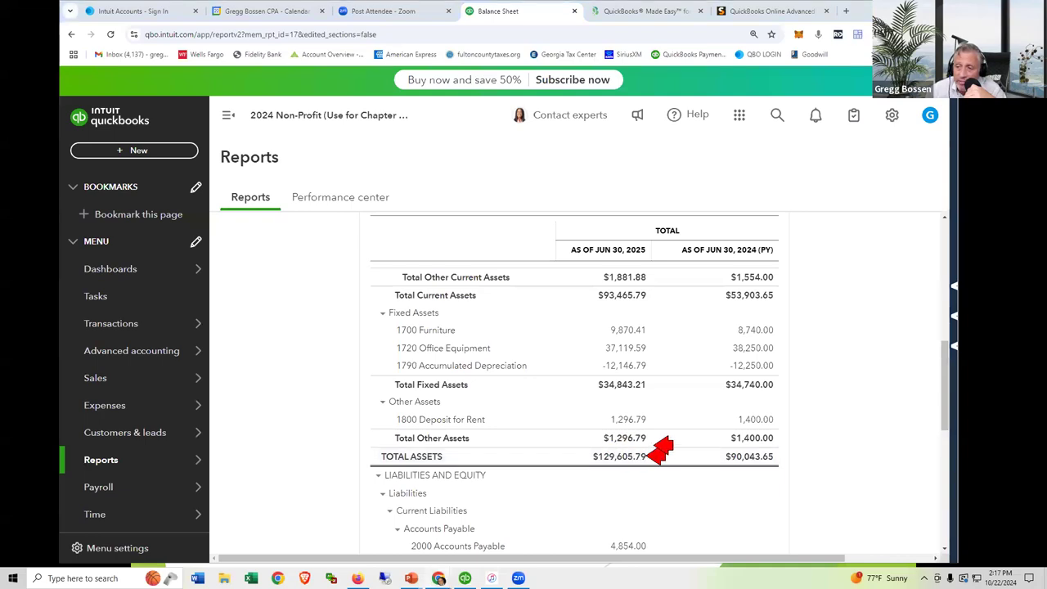
{"action": "scroll", "coordinate": [675, 444], "scroll_direction": "down", "scroll_amount": 5}
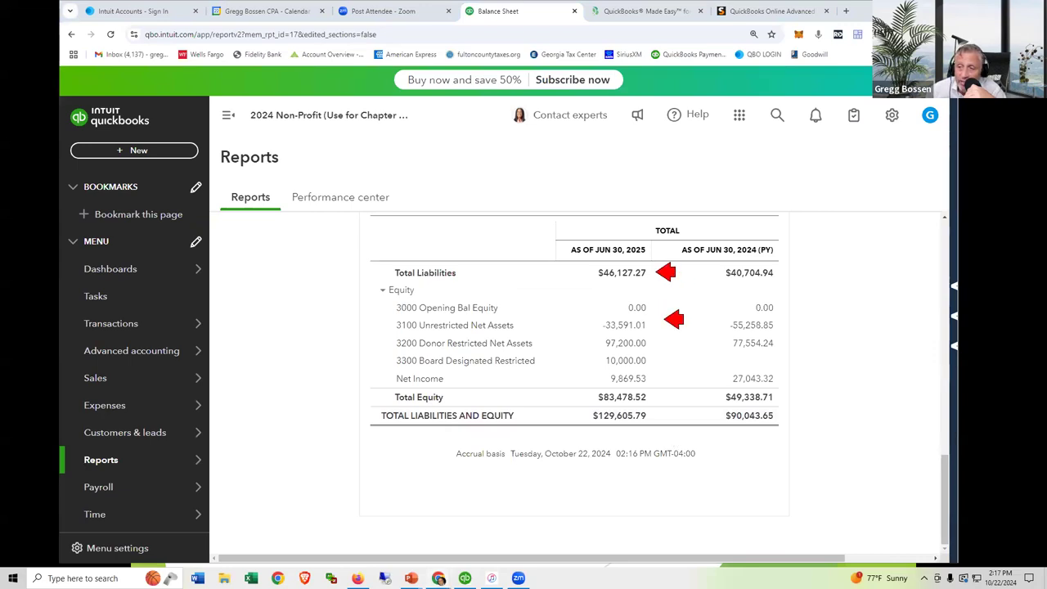
{"action": "left_click", "coordinate": [665, 397]}
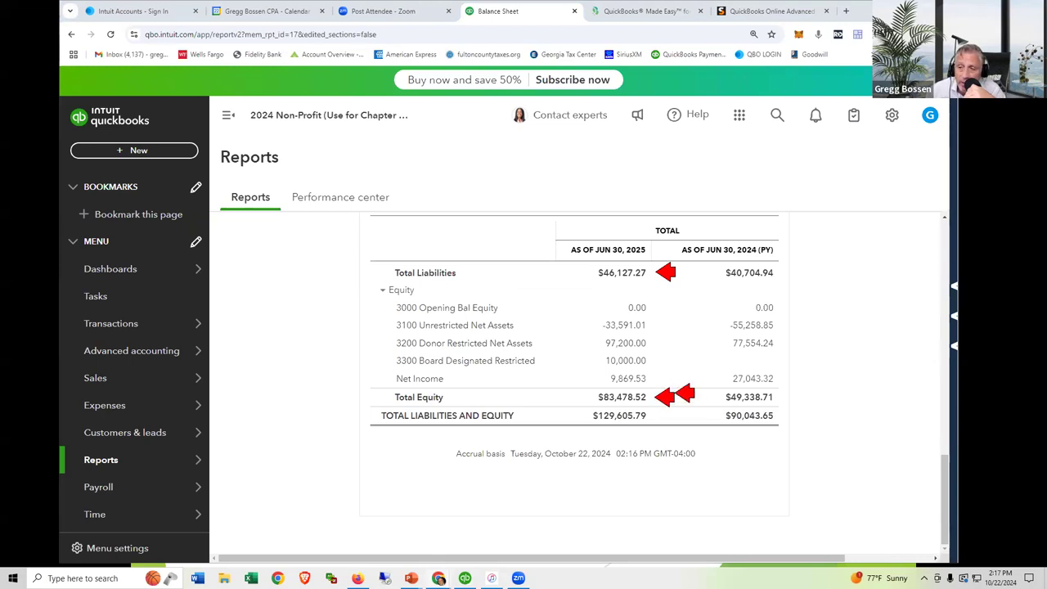
{"action": "scroll", "coordinate": [691, 388], "scroll_direction": "up", "scroll_amount": 5}
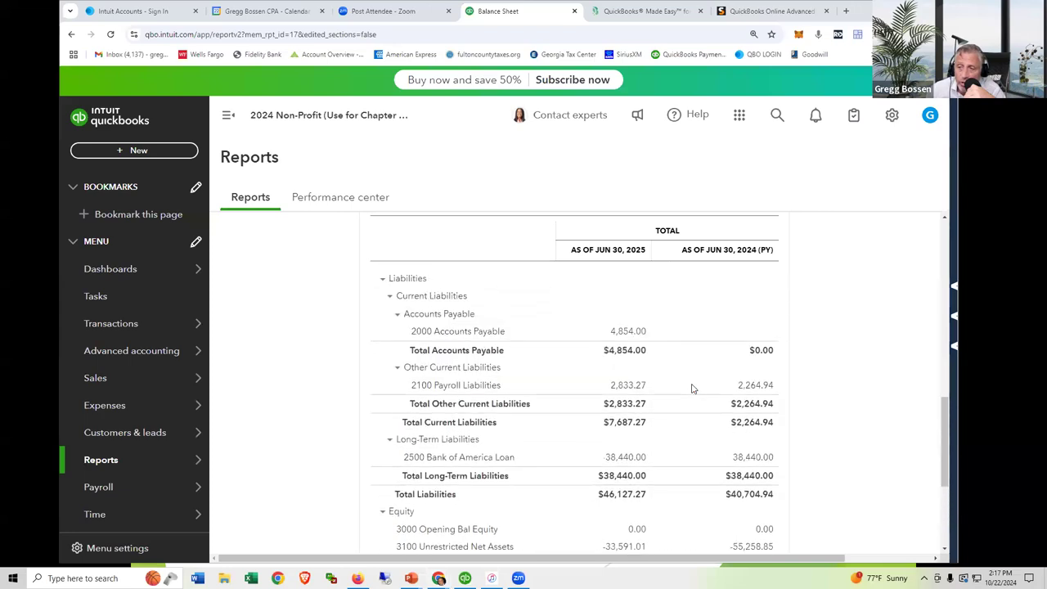
{"action": "scroll", "coordinate": [691, 389], "scroll_direction": "up", "scroll_amount": 3}
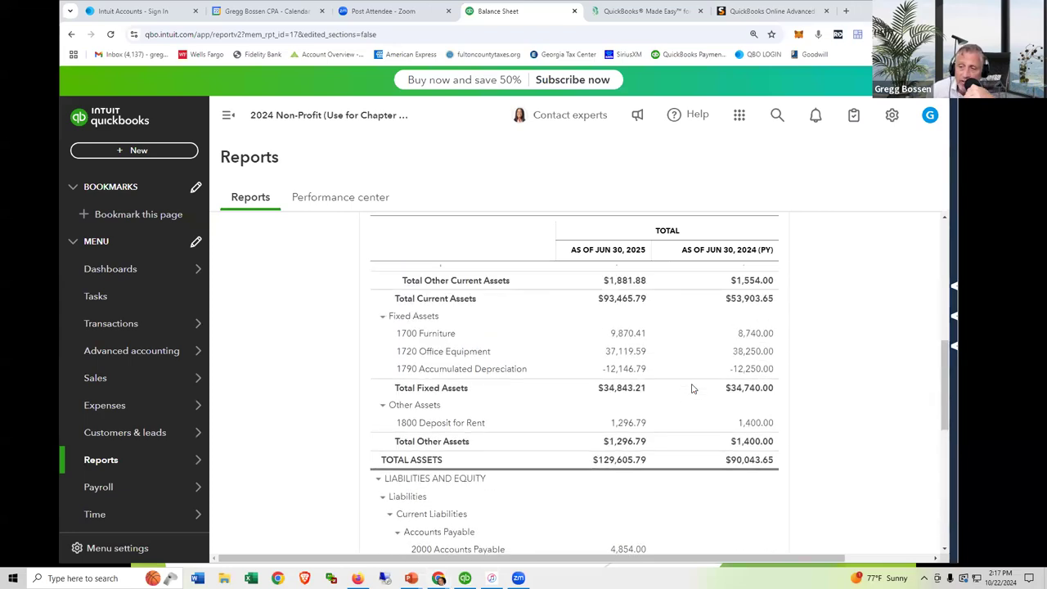
{"action": "scroll", "coordinate": [691, 389], "scroll_direction": "up", "scroll_amount": 1}
{"action": "scroll", "coordinate": [691, 389], "scroll_direction": "down", "scroll_amount": 10}
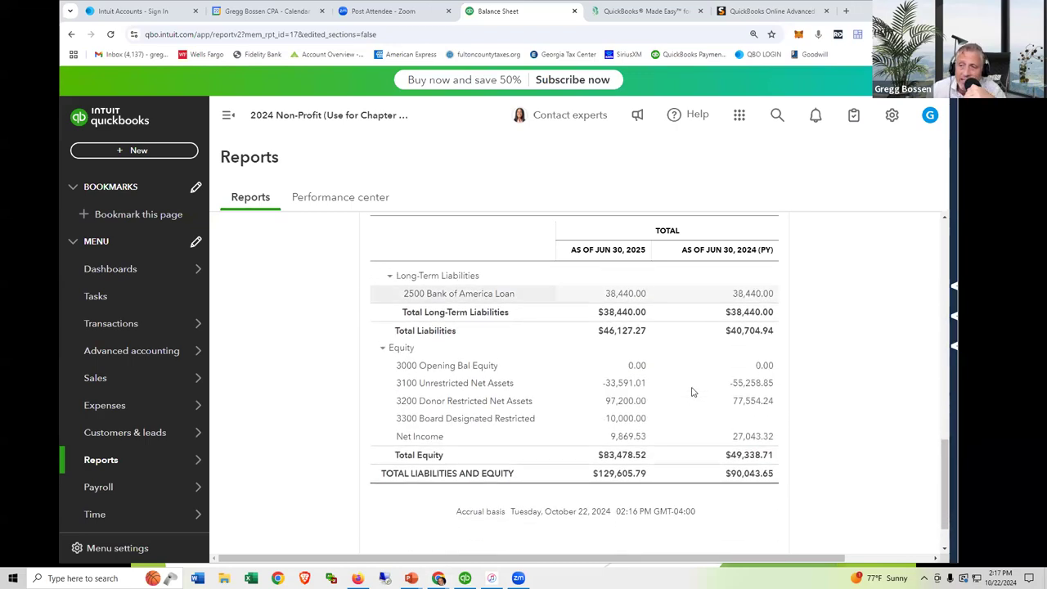
{"action": "scroll", "coordinate": [694, 393], "scroll_direction": "up", "scroll_amount": 10}
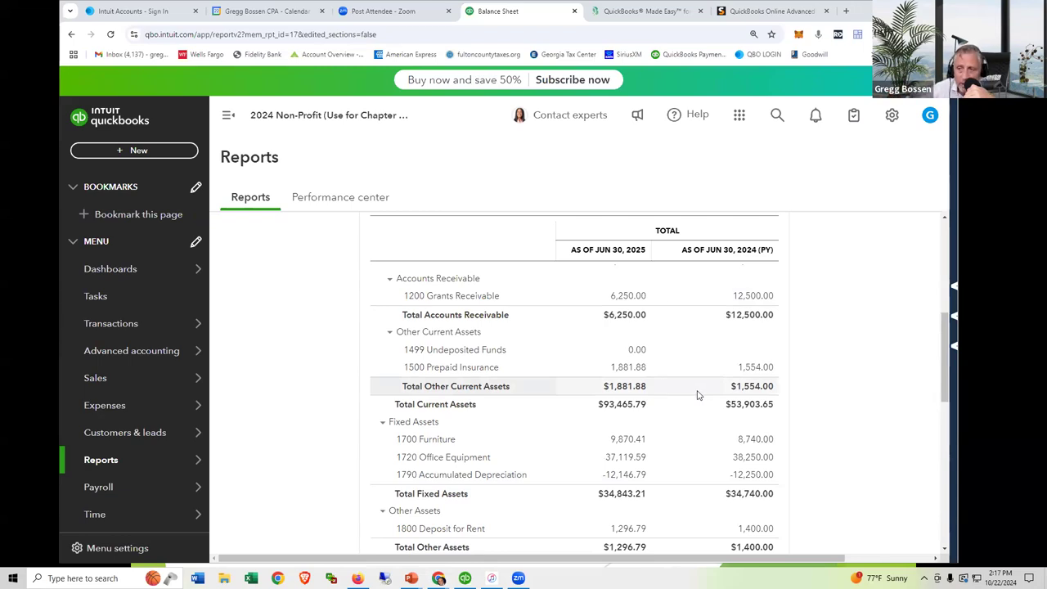
{"action": "scroll", "coordinate": [667, 298], "scroll_direction": "up", "scroll_amount": 2}
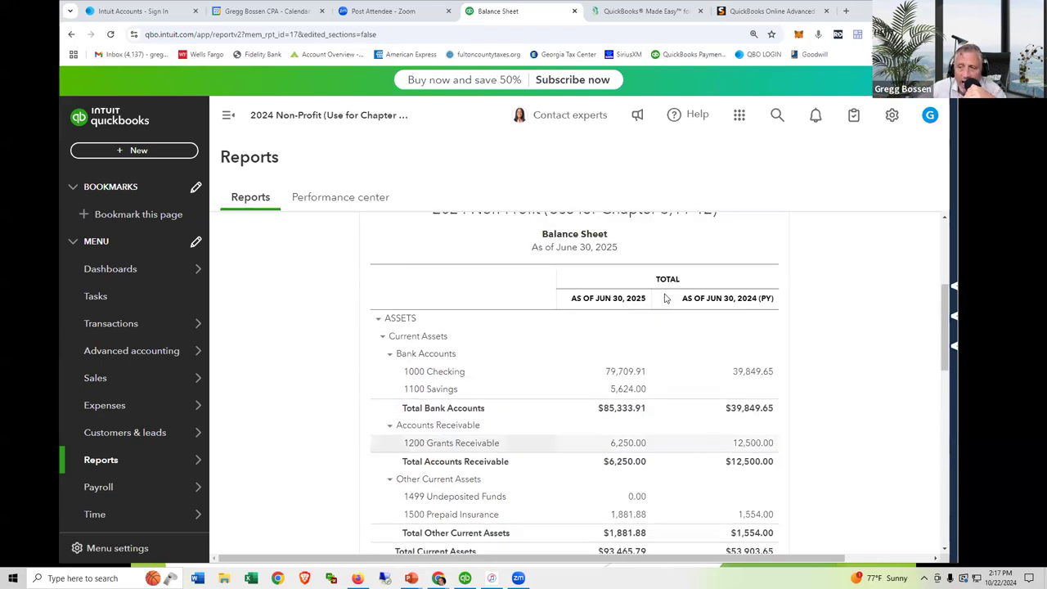
{"action": "scroll", "coordinate": [661, 388], "scroll_direction": "down", "scroll_amount": 5}
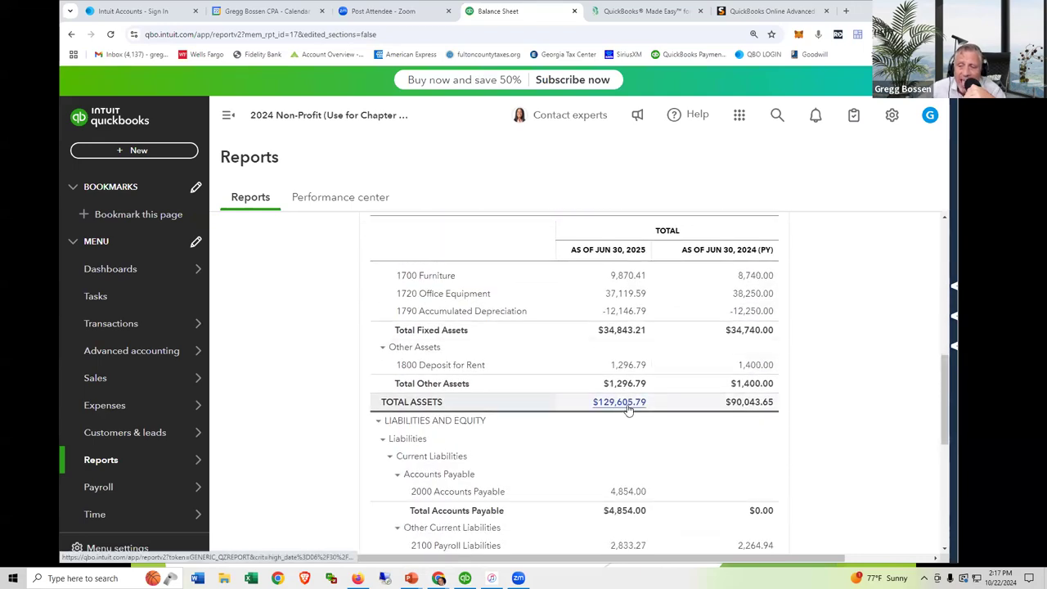
{"action": "scroll", "coordinate": [637, 388], "scroll_direction": "down", "scroll_amount": 1}
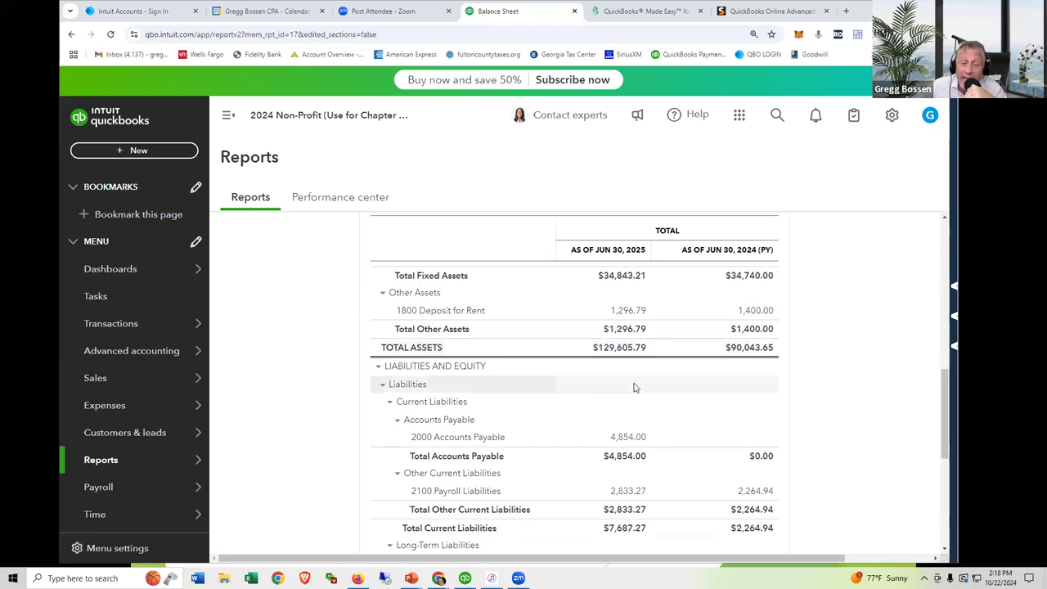
{"action": "left_click", "coordinate": [658, 348]}
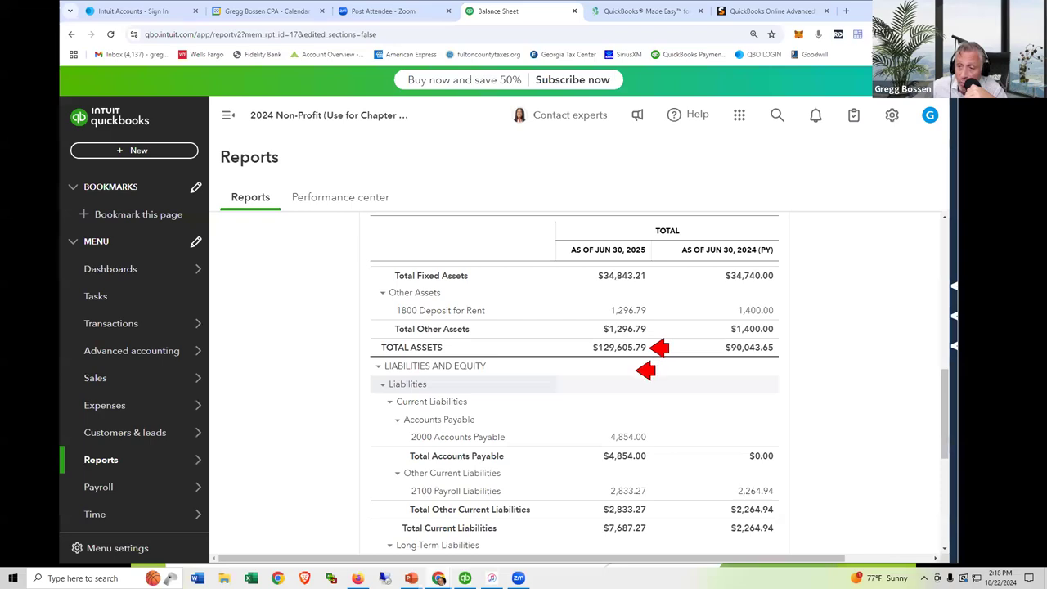
{"action": "left_click", "coordinate": [644, 372]}
{"action": "scroll", "coordinate": [655, 386], "scroll_direction": "down", "scroll_amount": 5}
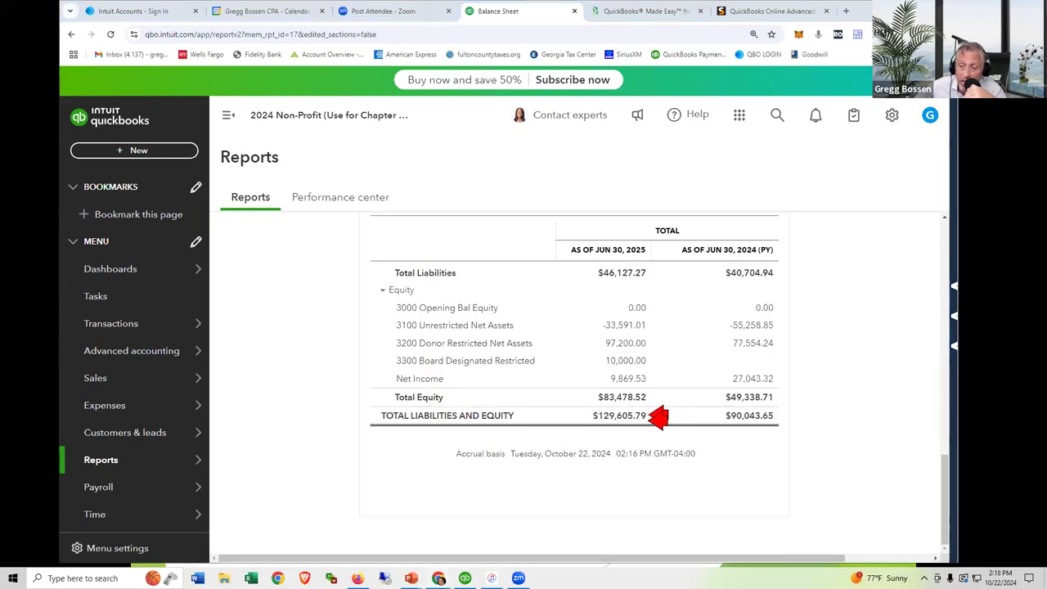
{"action": "scroll", "coordinate": [661, 418], "scroll_direction": "up", "scroll_amount": 5}
{"action": "scroll", "coordinate": [661, 418], "scroll_direction": "down", "scroll_amount": 5}
{"action": "scroll", "coordinate": [664, 420], "scroll_direction": "up", "scroll_amount": 5}
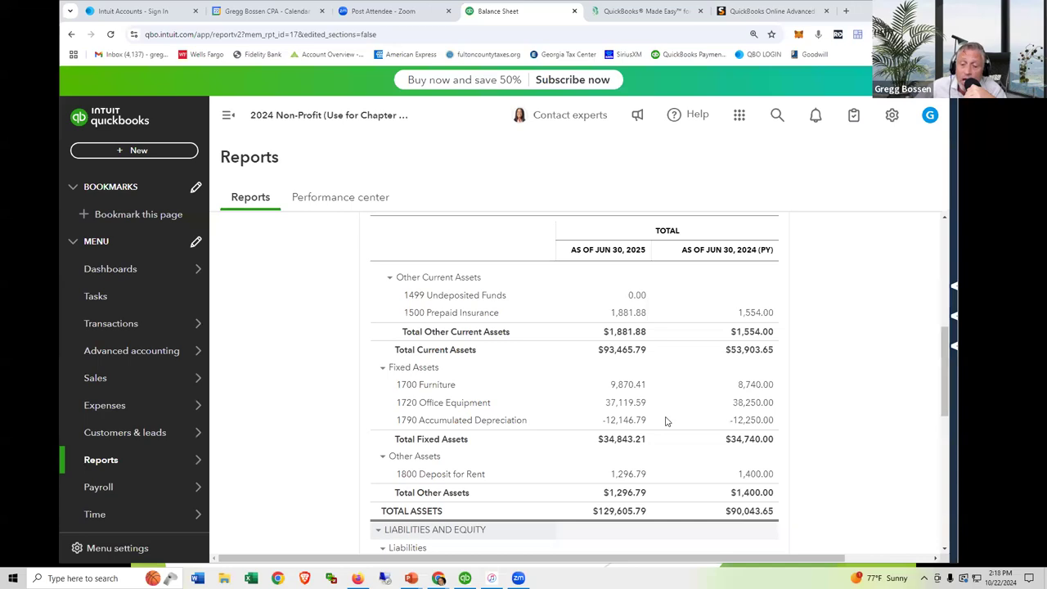
Scroll down through the Balance Sheet liabilities and dismiss the browser's right-click menu
{"action": "scroll", "coordinate": [666, 422], "scroll_direction": "down", "scroll_amount": 3}
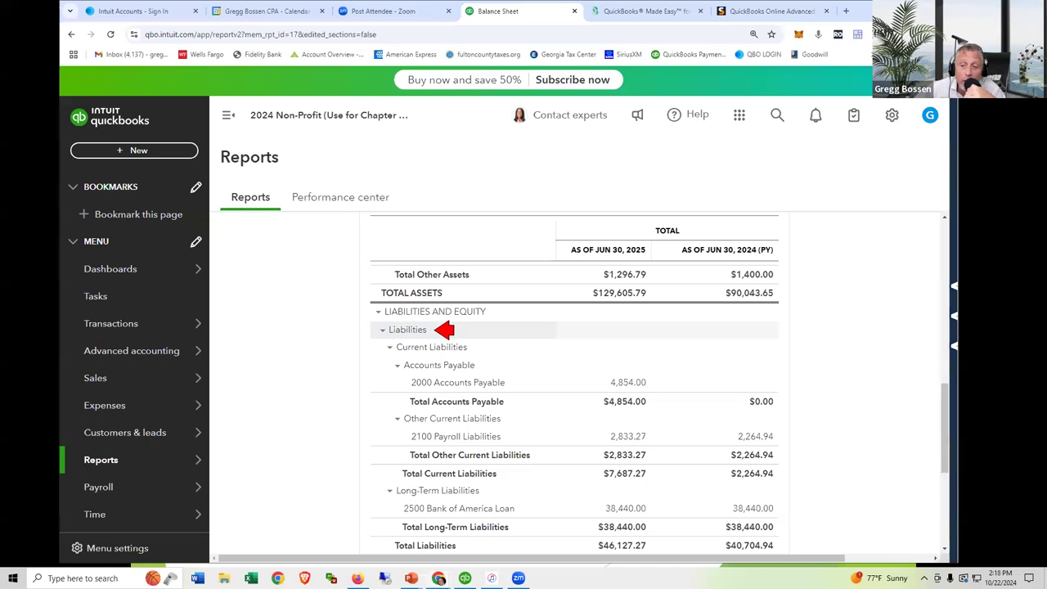
{"action": "scroll", "coordinate": [459, 347], "scroll_direction": "down", "scroll_amount": 3}
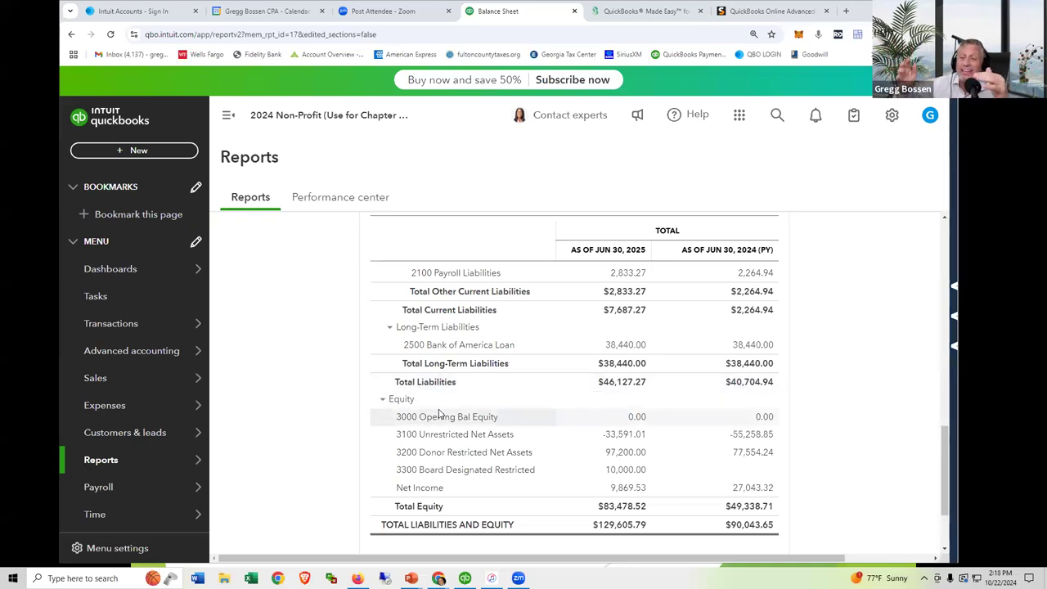
{"action": "right_click", "coordinate": [537, 365]}
{"action": "left_click", "coordinate": [799, 308]}
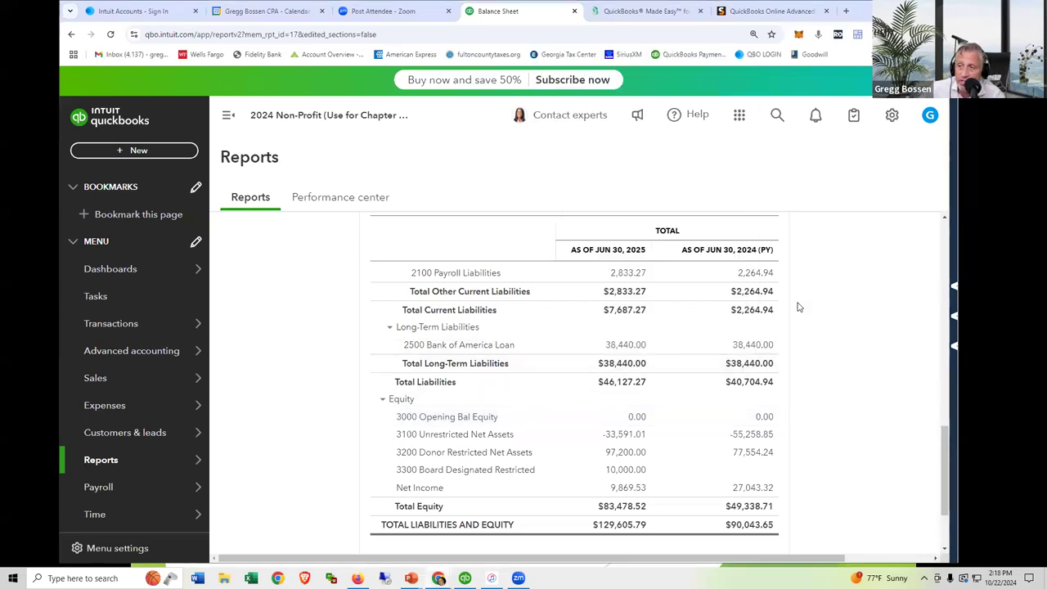
{"action": "right_click", "coordinate": [796, 312]}
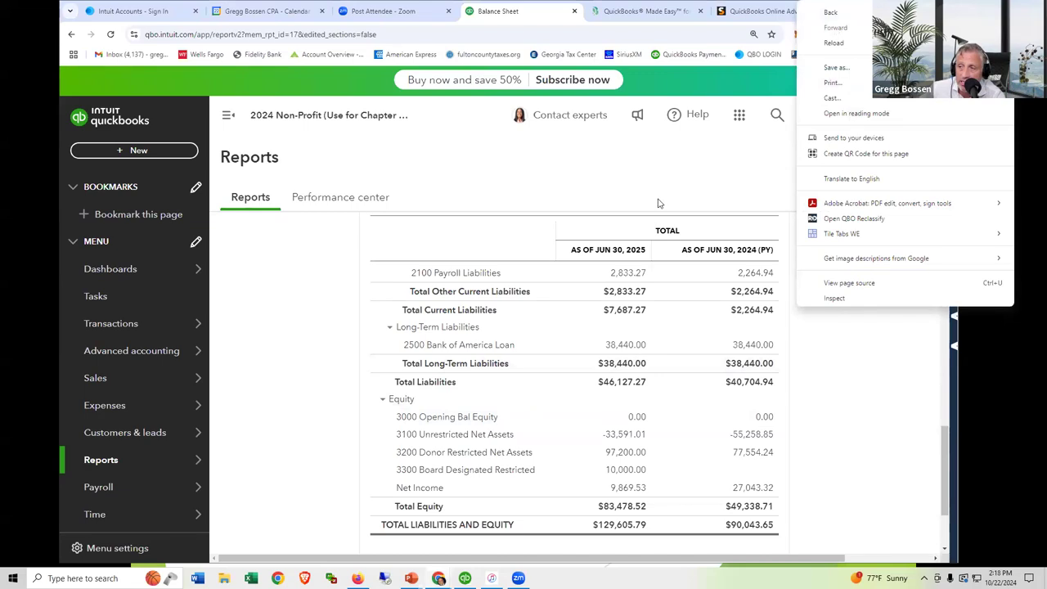
{"action": "left_click", "coordinate": [667, 256]}
Scroll back up to Total Assets, then down to the Equity section and Total Liabilities and Equity
{"action": "scroll", "coordinate": [668, 260], "scroll_direction": "up", "scroll_amount": 3}
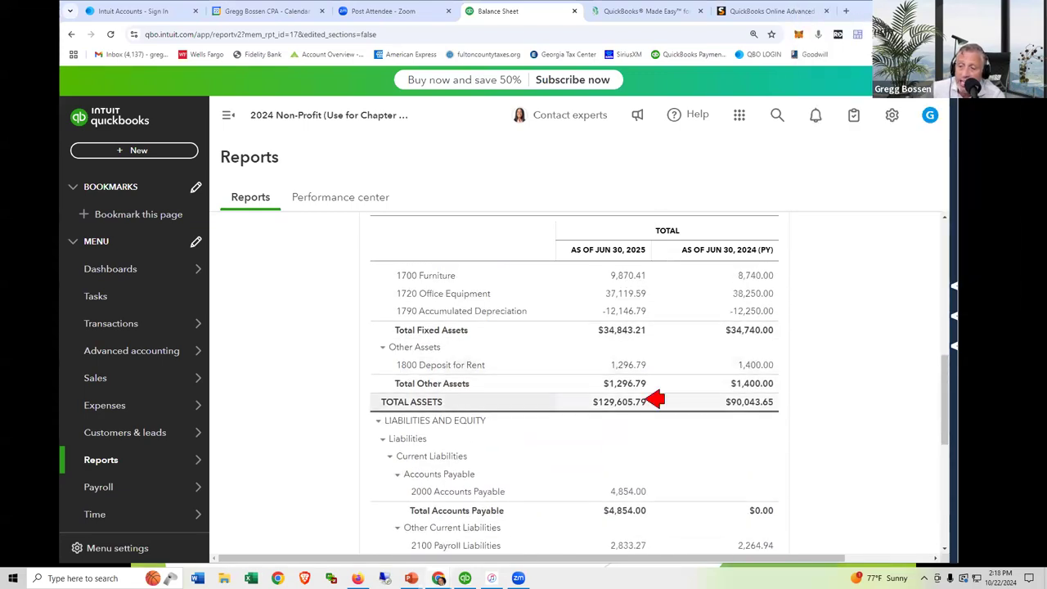
{"action": "left_click", "coordinate": [653, 401]}
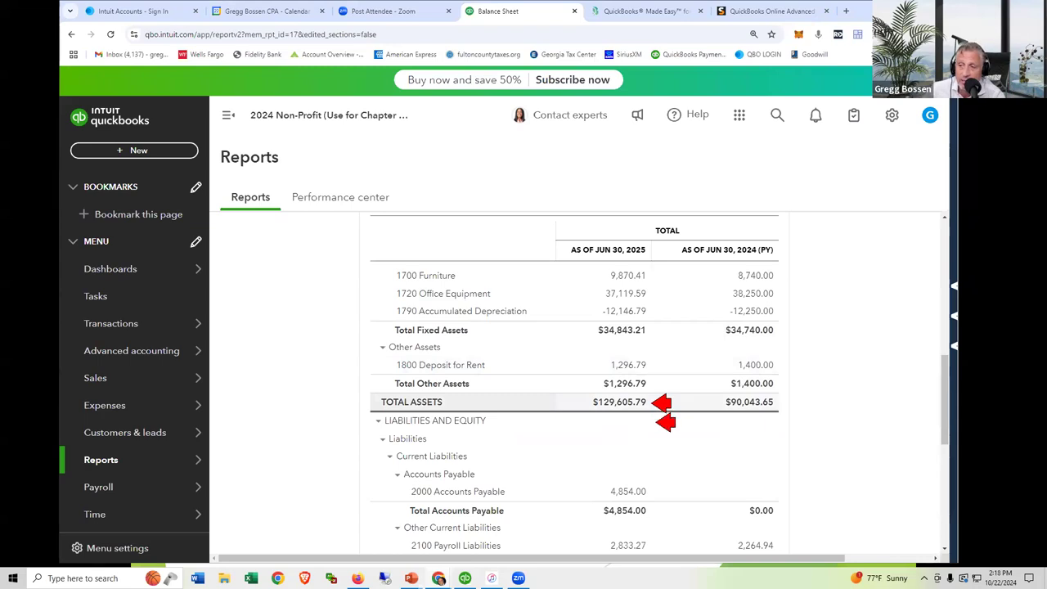
{"action": "scroll", "coordinate": [676, 436], "scroll_direction": "down", "scroll_amount": 5}
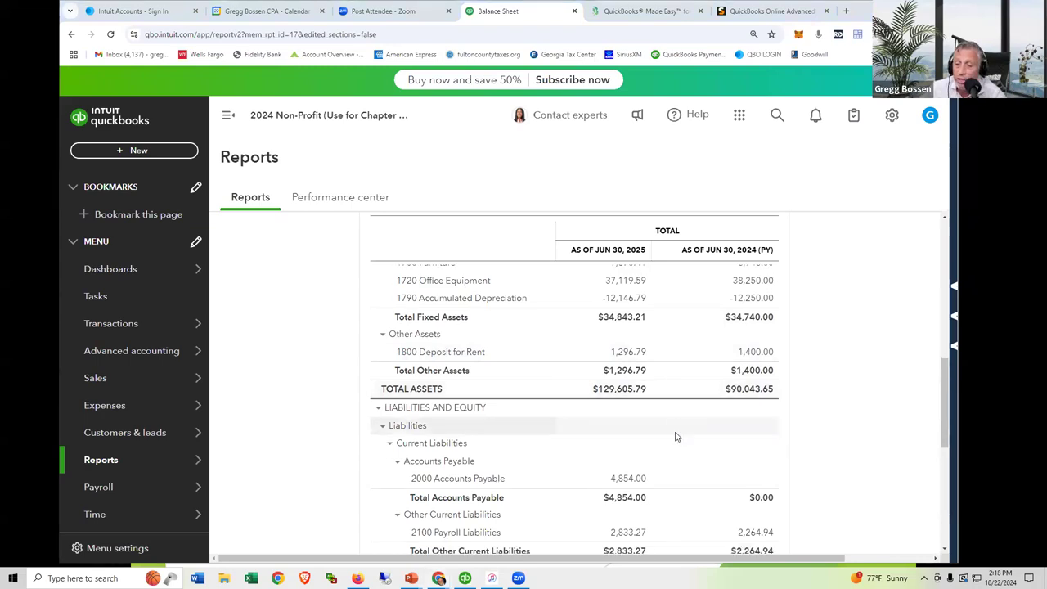
{"action": "scroll", "coordinate": [675, 436], "scroll_direction": "down", "scroll_amount": 1}
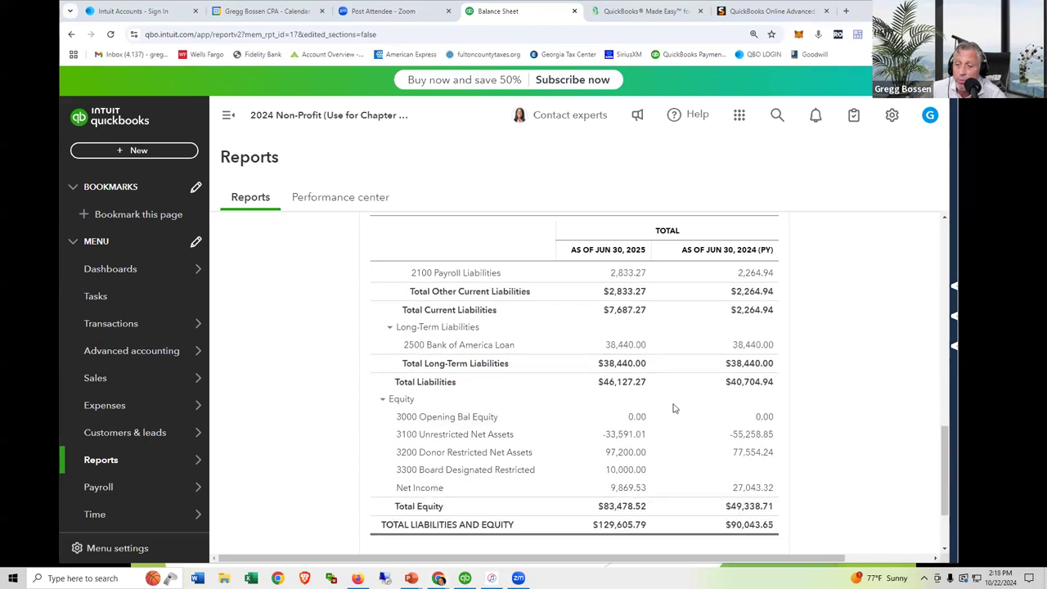
{"action": "left_click", "coordinate": [661, 382]}
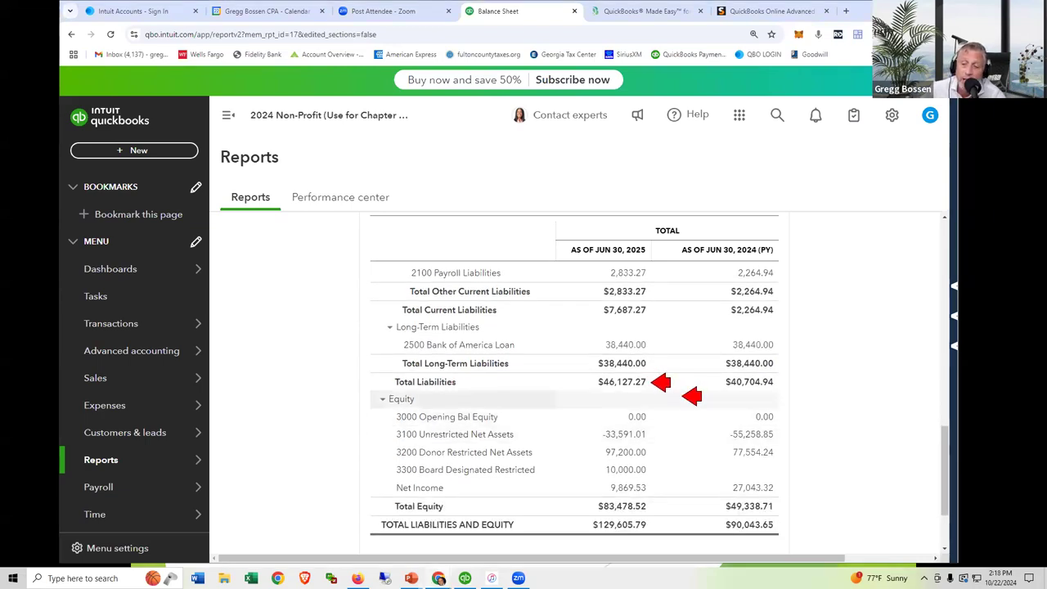
{"action": "scroll", "coordinate": [692, 392], "scroll_direction": "up", "scroll_amount": 3}
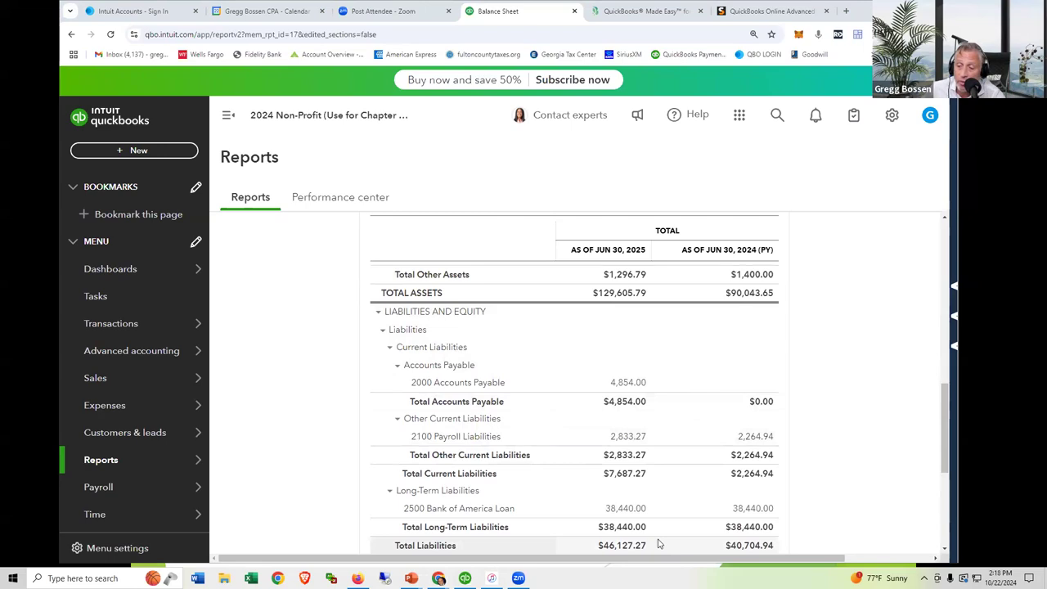
{"action": "scroll", "coordinate": [659, 544], "scroll_direction": "down", "scroll_amount": 4}
Arrow-mark Total Equity of $83,478.52, review assets and equity, then bring up the window switcher
{"action": "left_click", "coordinate": [659, 452]}
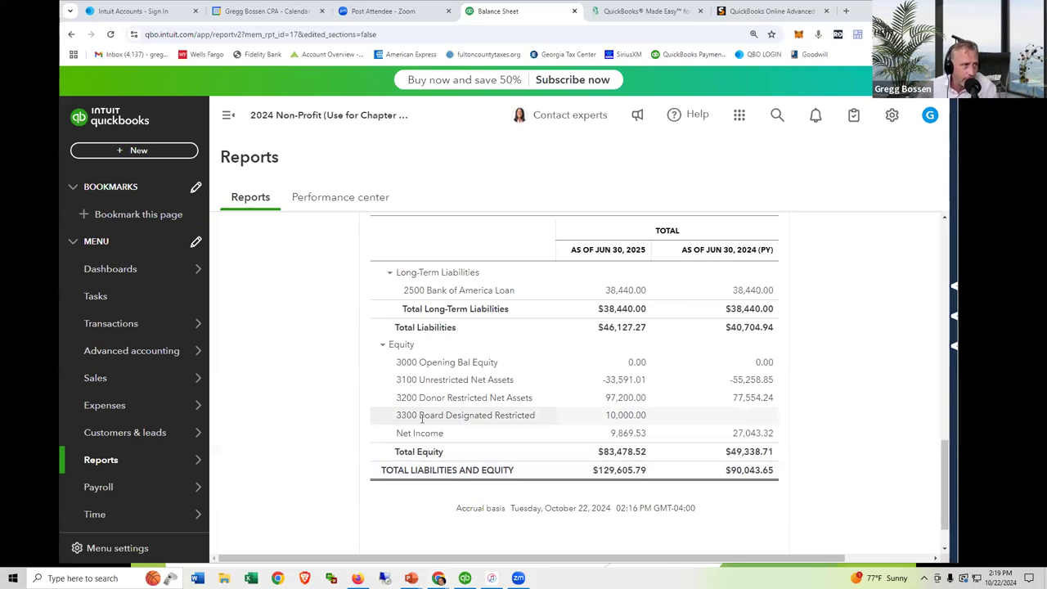
{"action": "scroll", "coordinate": [560, 368], "scroll_direction": "up", "scroll_amount": 3}
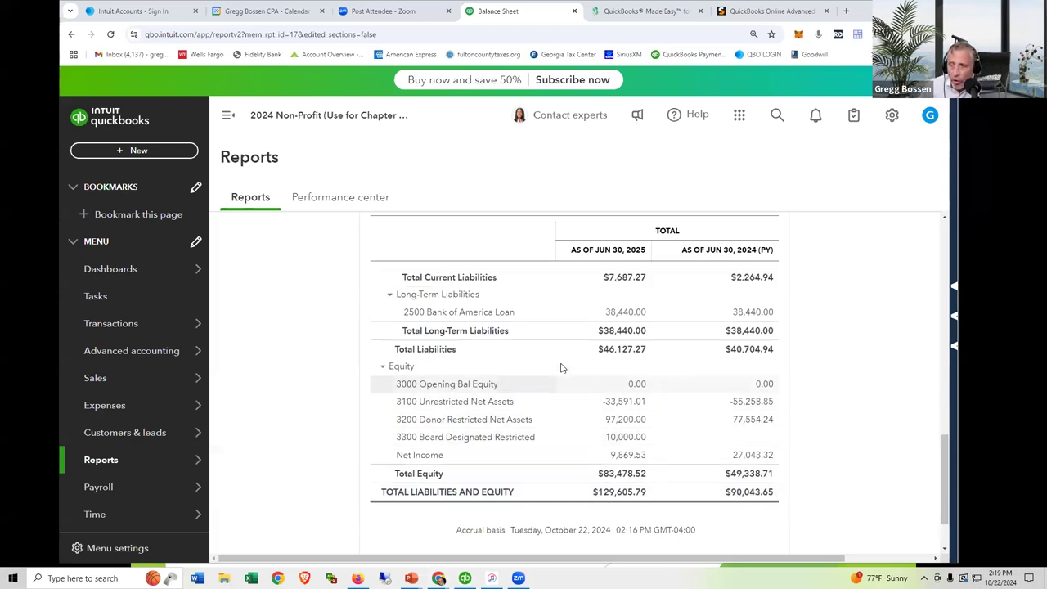
{"action": "scroll", "coordinate": [561, 368], "scroll_direction": "up", "scroll_amount": 1}
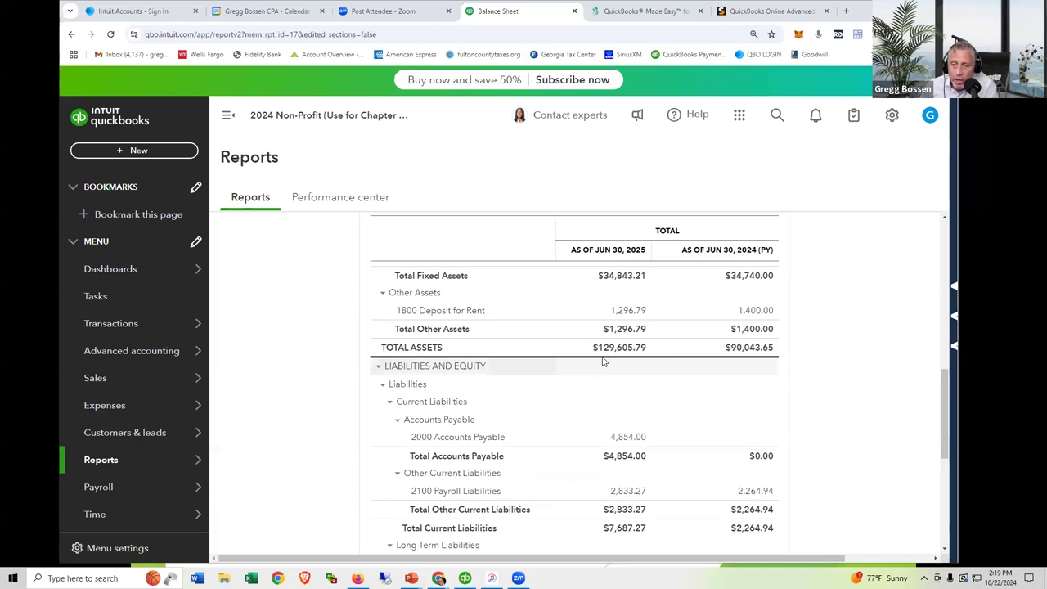
{"action": "scroll", "coordinate": [603, 368], "scroll_direction": "down", "scroll_amount": 3}
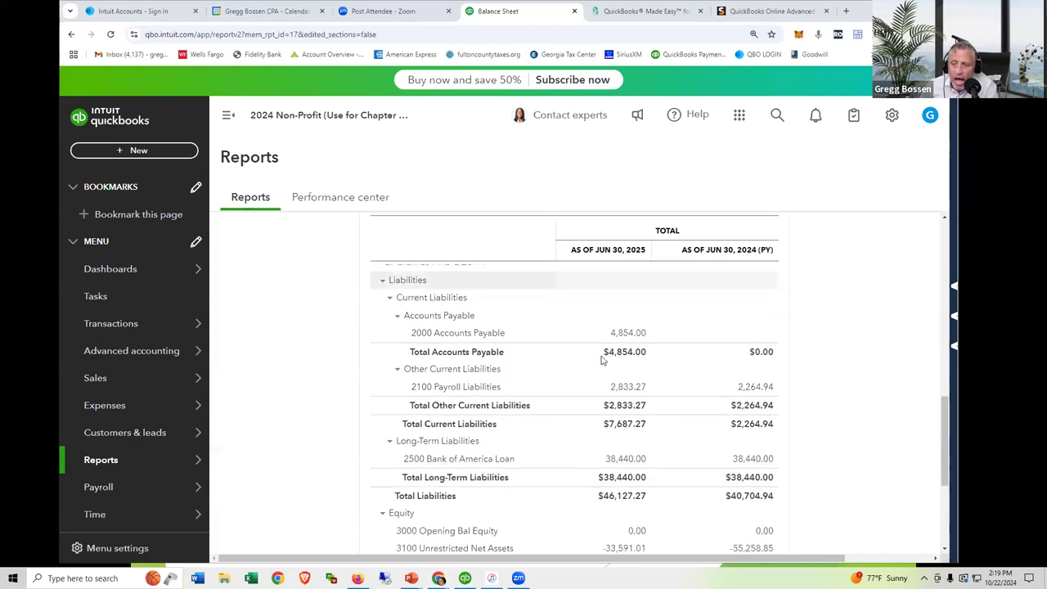
{"action": "scroll", "coordinate": [601, 429], "scroll_direction": "down", "scroll_amount": 2}
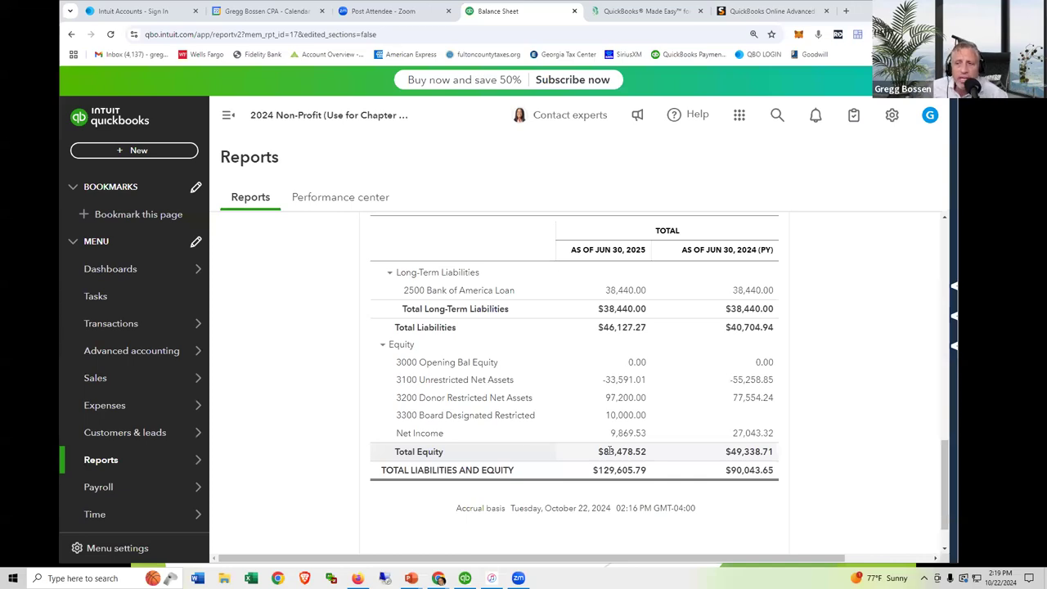
{"action": "scroll", "coordinate": [609, 451], "scroll_direction": "up", "scroll_amount": 6}
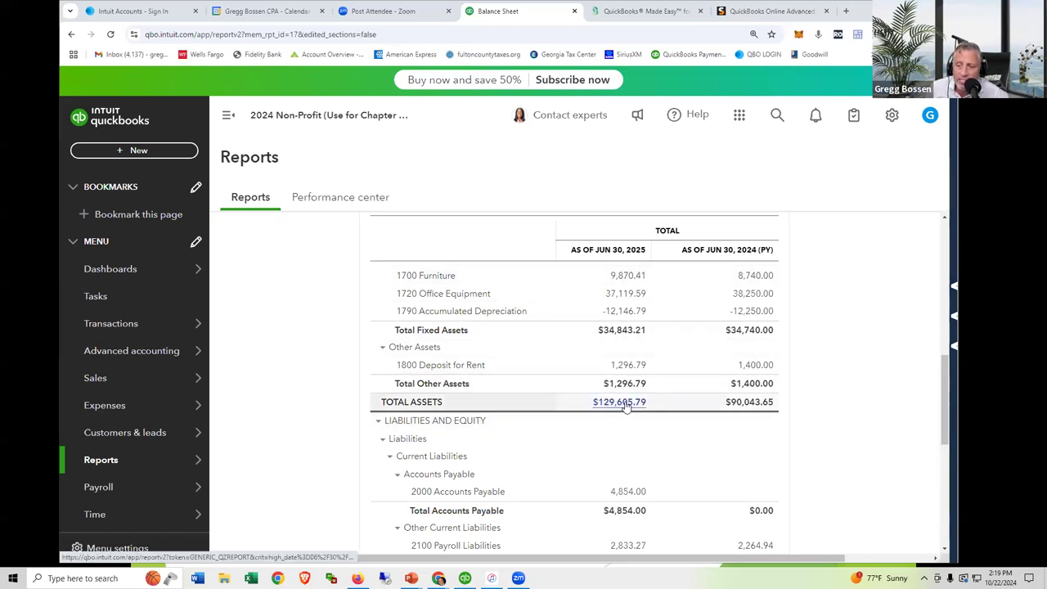
{"action": "scroll", "coordinate": [626, 404], "scroll_direction": "down", "scroll_amount": 3}
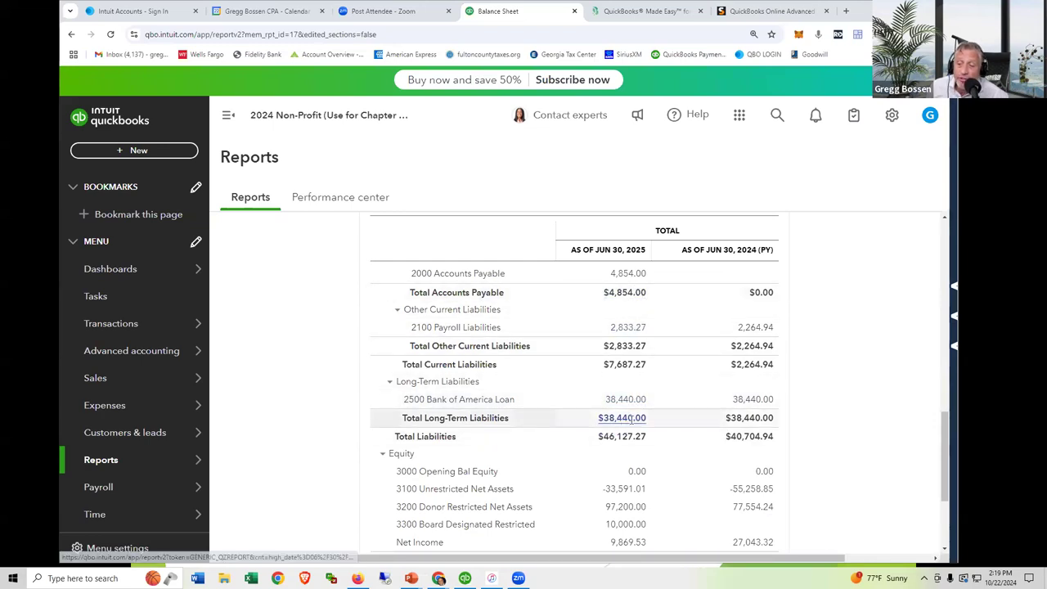
{"action": "scroll", "coordinate": [652, 404], "scroll_direction": "down", "scroll_amount": 2}
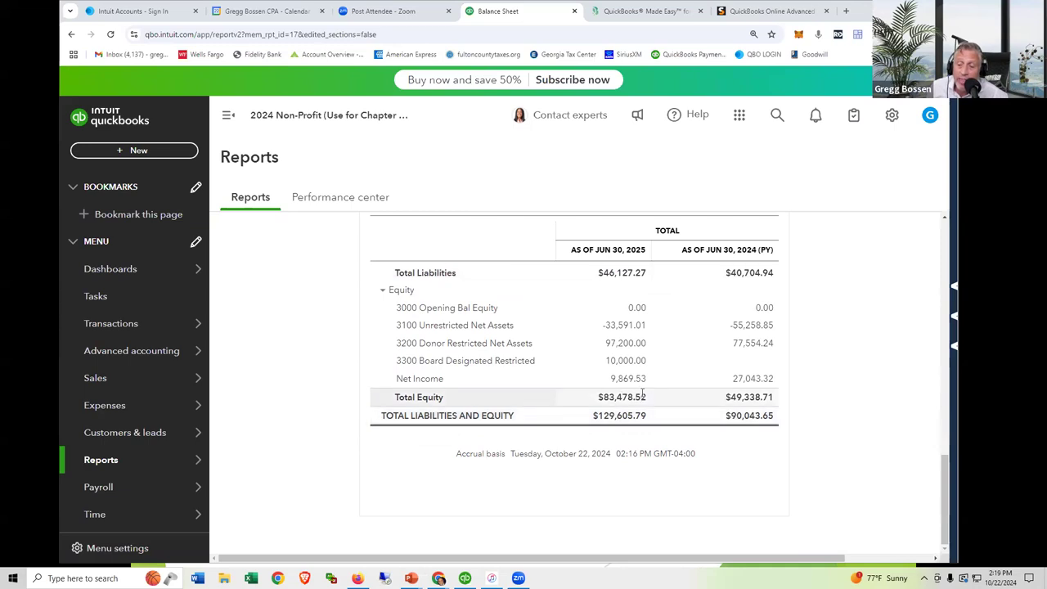
{"action": "scroll", "coordinate": [652, 384], "scroll_direction": "up", "scroll_amount": 10}
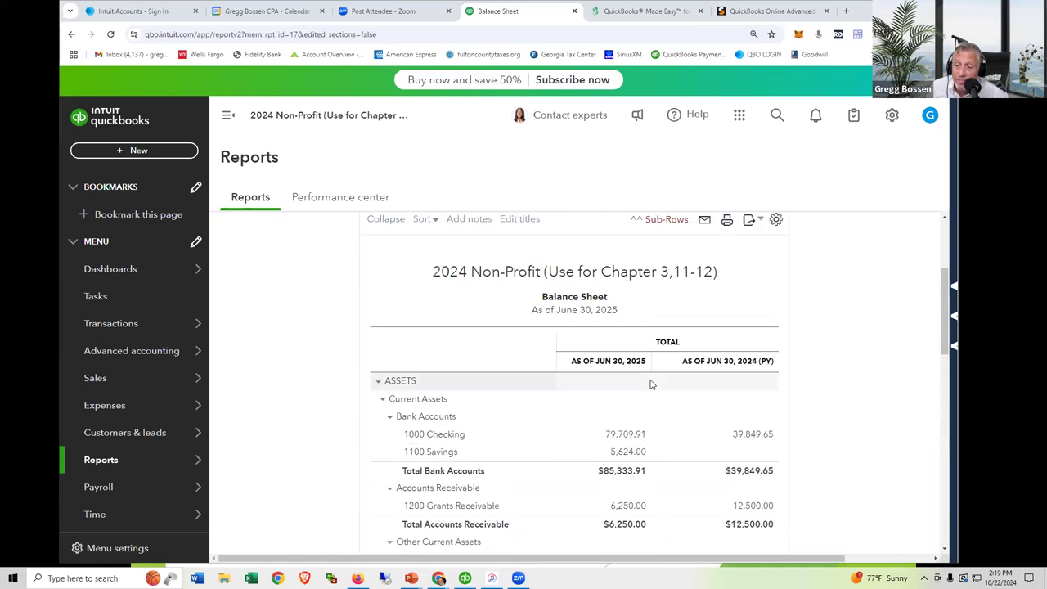
{"action": "scroll", "coordinate": [649, 381], "scroll_direction": "down", "scroll_amount": 5}
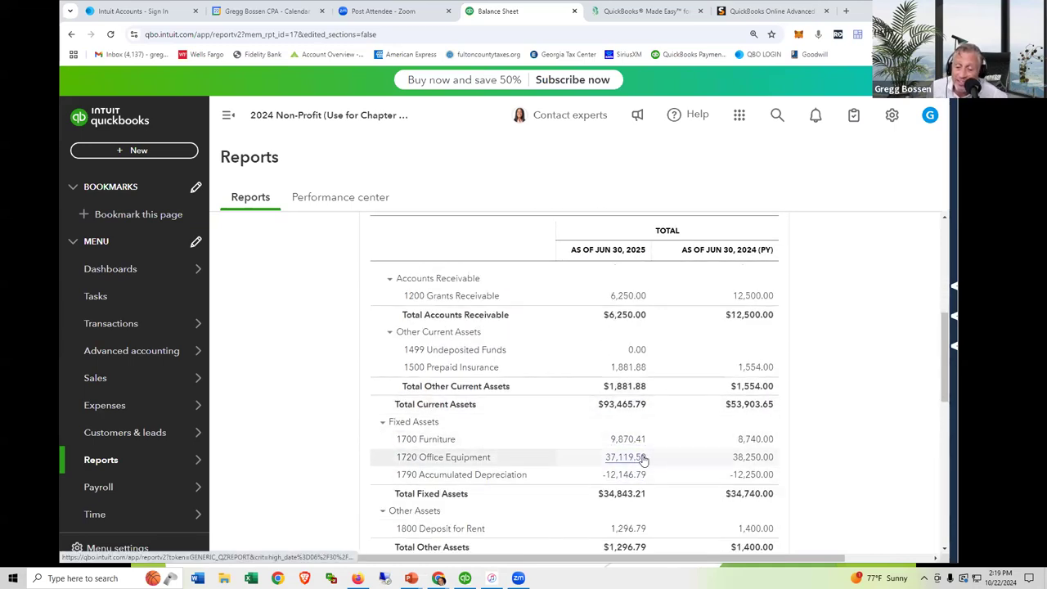
{"action": "scroll", "coordinate": [642, 459], "scroll_direction": "down", "scroll_amount": 6}
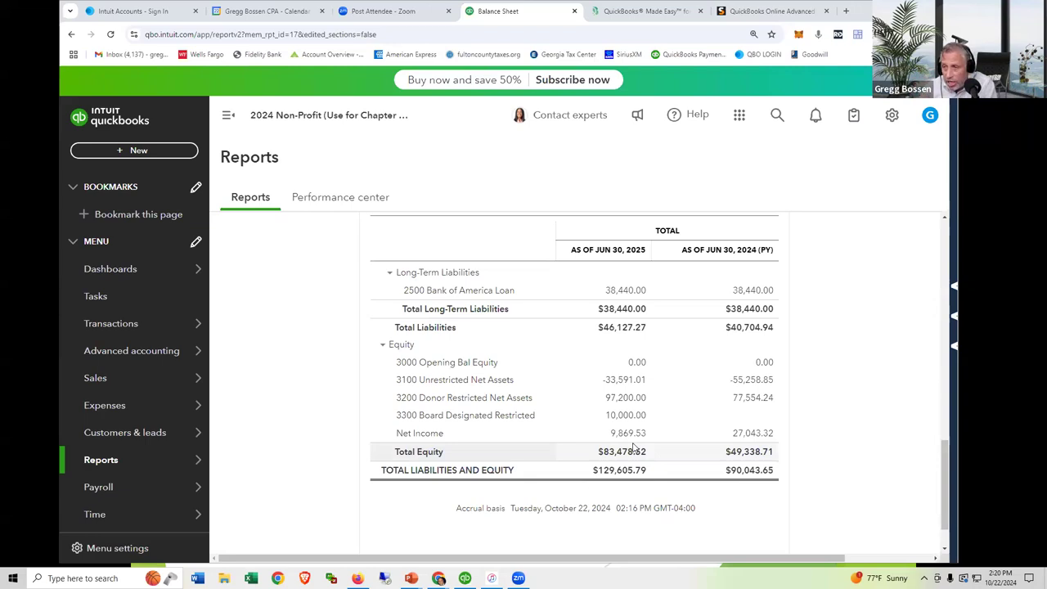
{"action": "key", "text": "alt+Tab"}
{"action": "key", "text": "alt+Tab"}
{"action": "key", "text": "alt+Tab"}
{"action": "key", "text": "alt+Tab"}
Advance past the Profit & Loss slide to the monthly-financials checklist, then return to the Balance Sheet
{"action": "key", "text": "Right"}
{"action": "key", "text": "Right"}
{"action": "key", "text": "Right"}
{"action": "key", "text": "Right"}
{"action": "key", "text": "Right"}
{"action": "key", "text": "Right"}
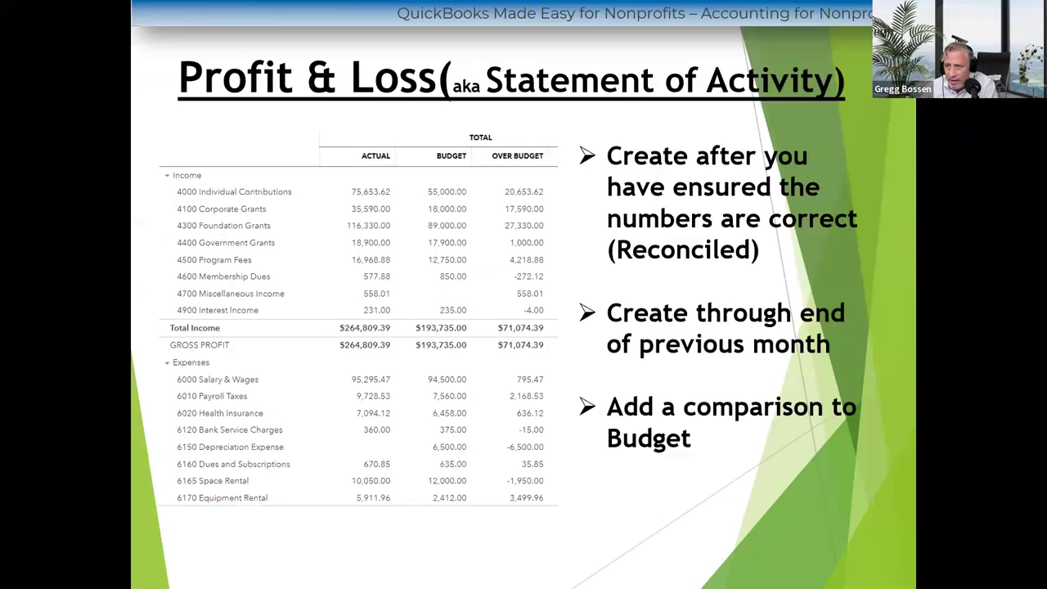
{"action": "key", "text": "Right"}
{"action": "key", "text": "Right"}
{"action": "key", "text": "Right"}
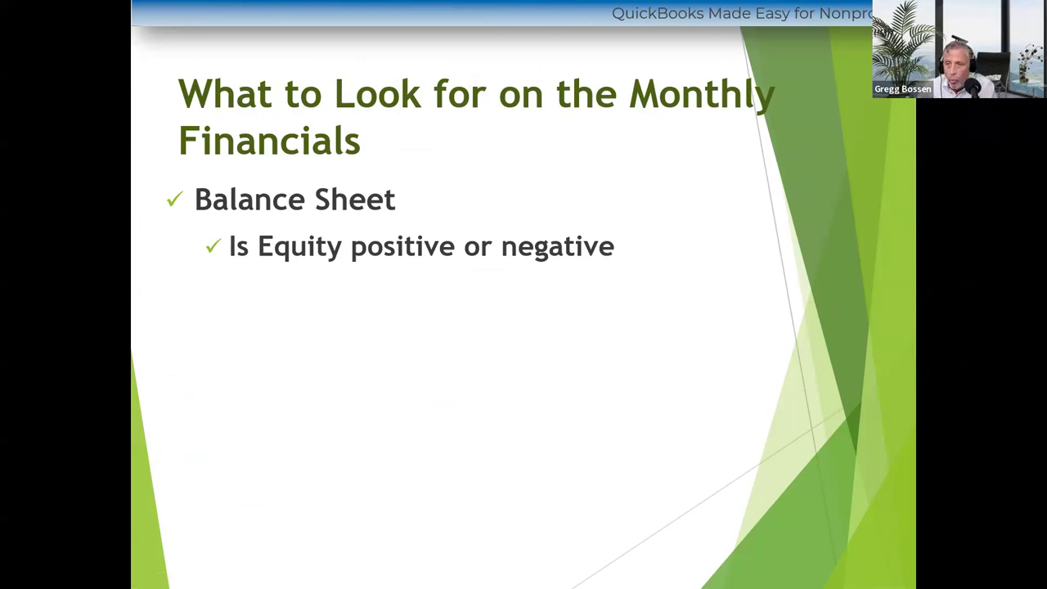
{"action": "key", "text": "alt+Tab"}
{"action": "key", "text": "Tab"}
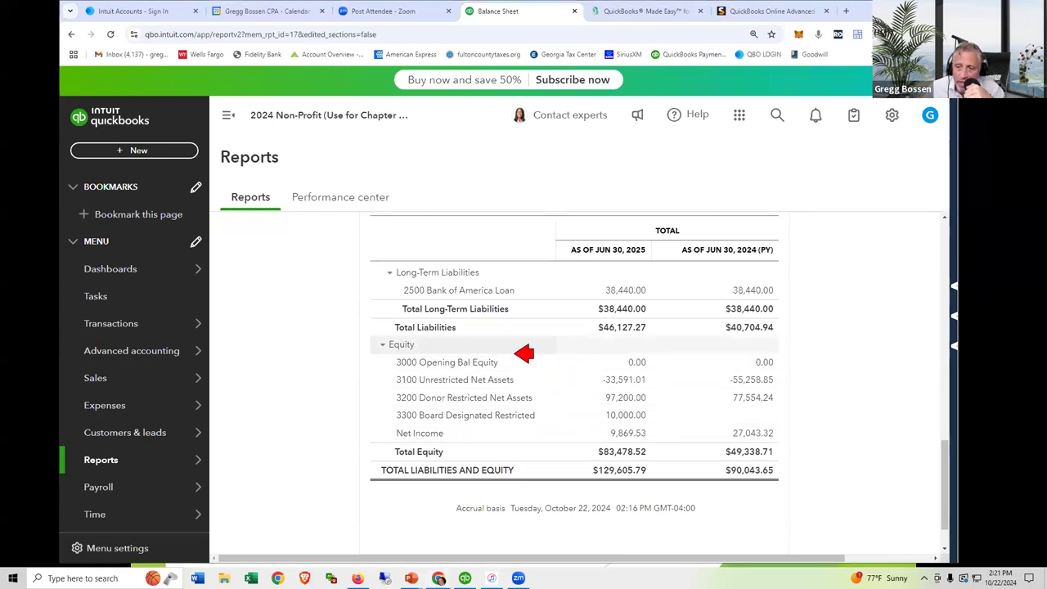
Trial arrow marks on the 3100-3300 equity rows, Total Equity and the 10,000.00 amount, then erase them
{"action": "left_click", "coordinate": [527, 377]}
{"action": "left_click", "coordinate": [547, 395]}
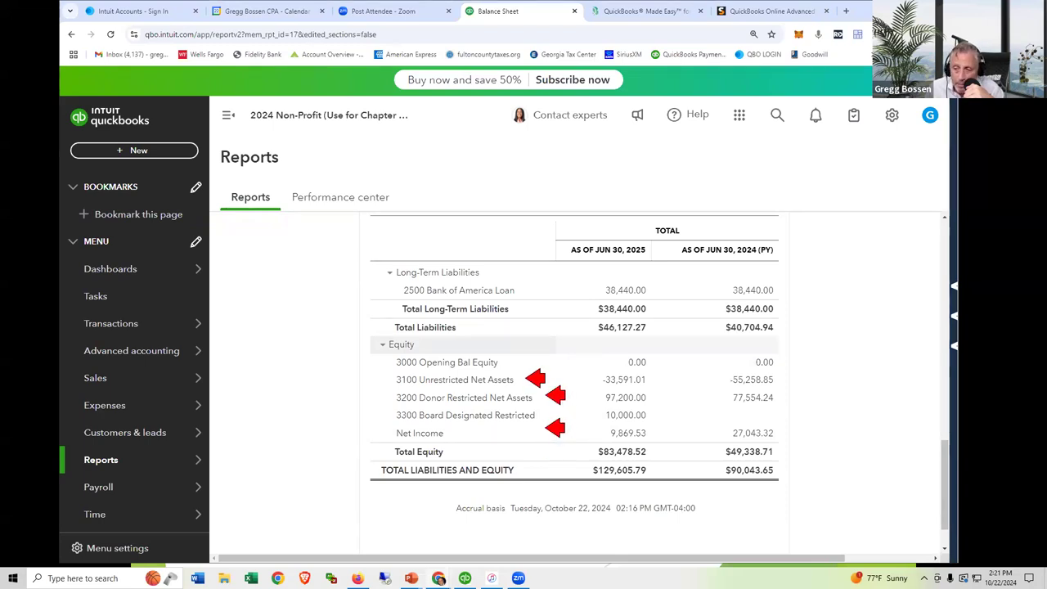
{"action": "left_click", "coordinate": [546, 415]}
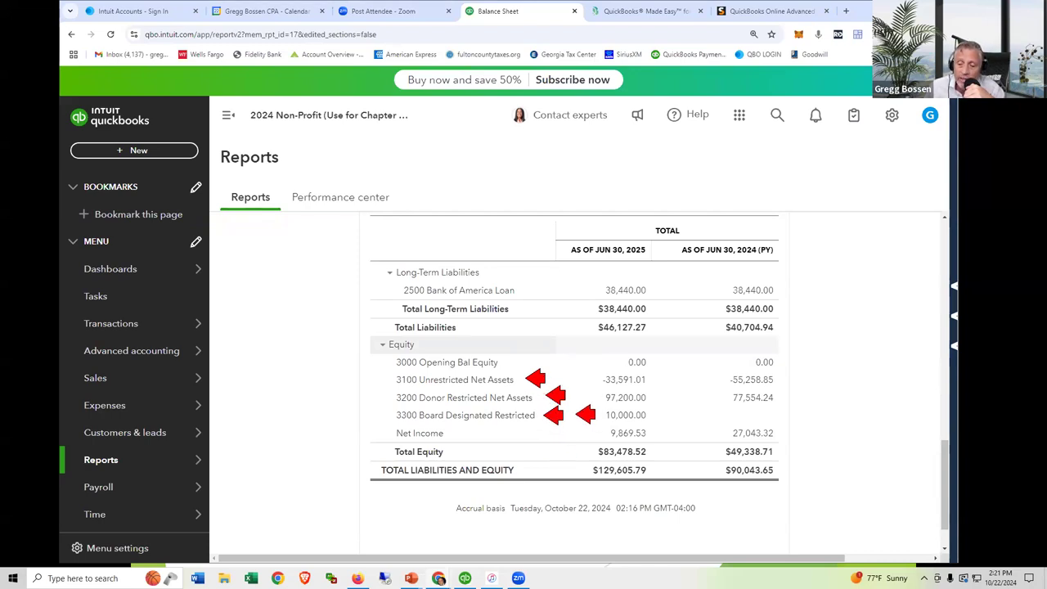
{"action": "key", "text": "e"}
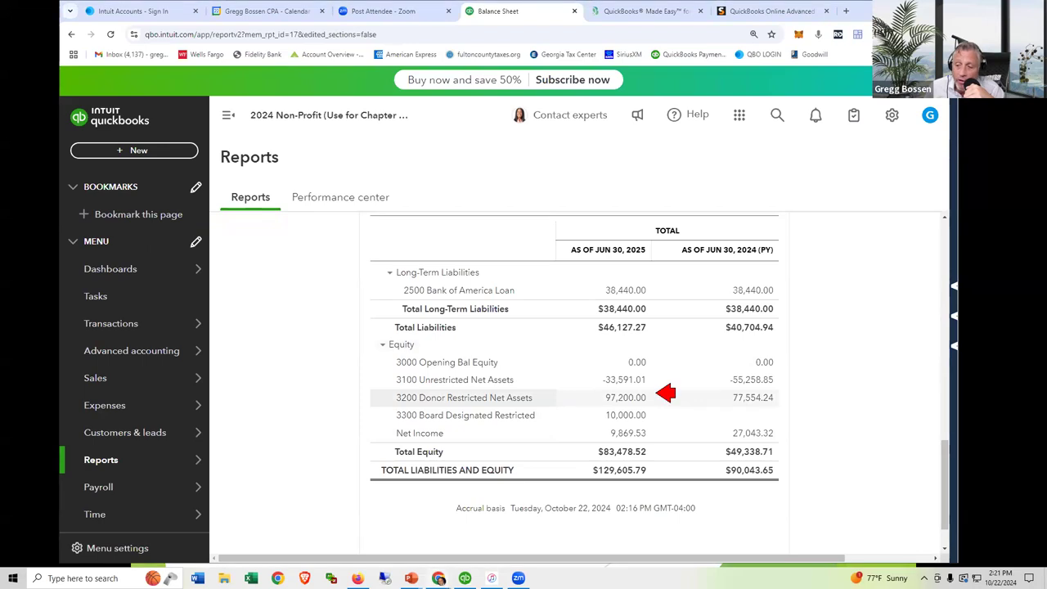
{"action": "left_click", "coordinate": [650, 450]}
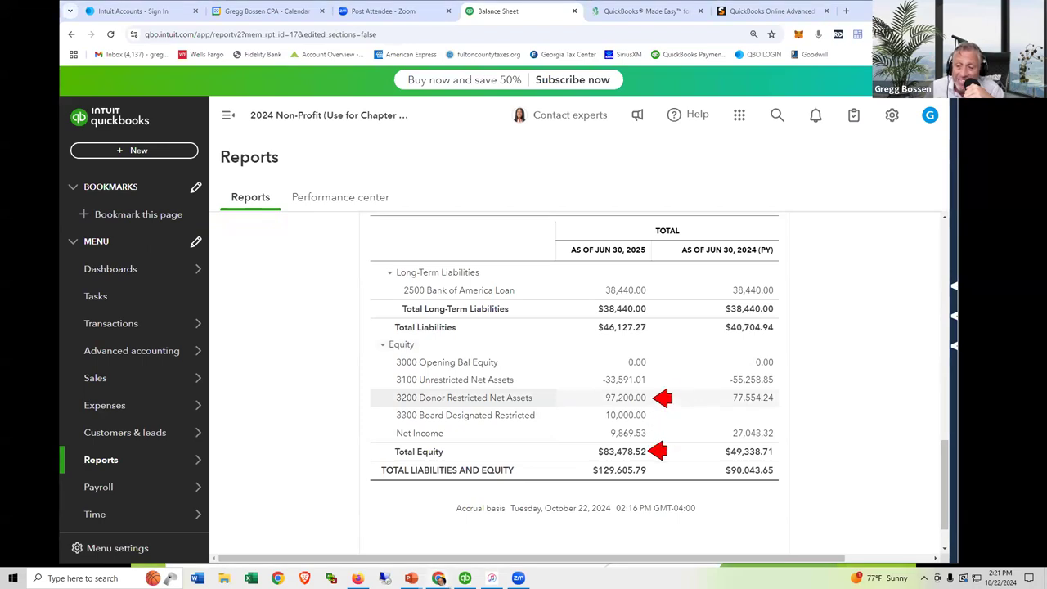
{"action": "left_click", "coordinate": [651, 397]}
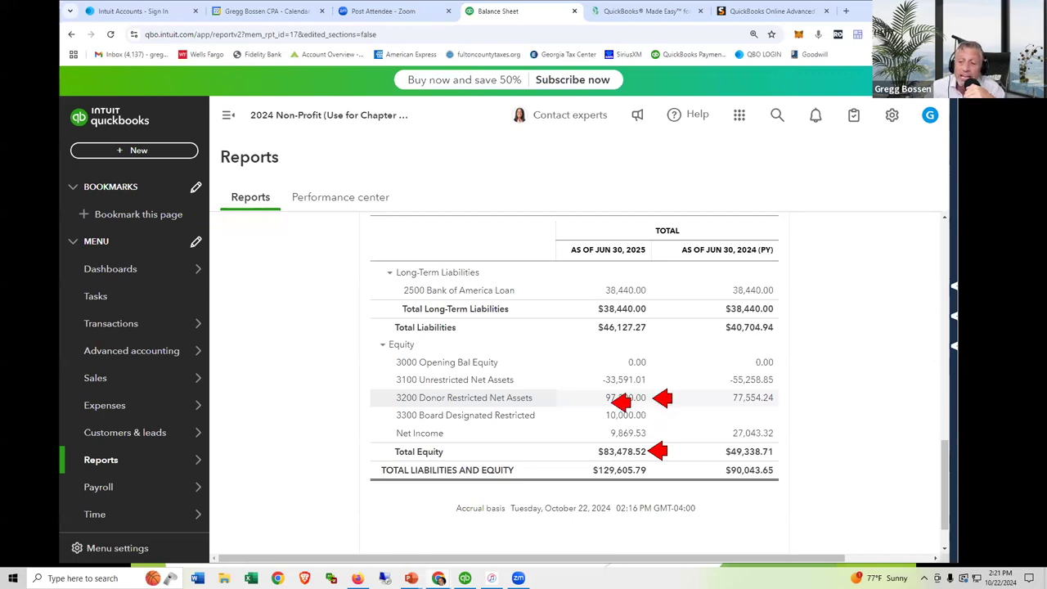
{"action": "left_click", "coordinate": [656, 415]}
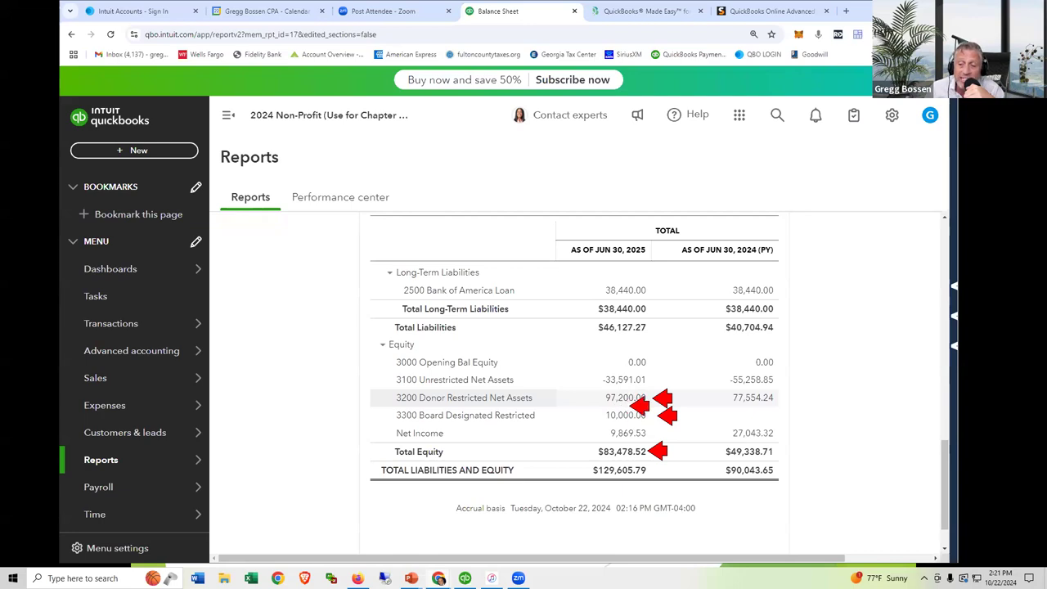
{"action": "key", "text": "Escape"}
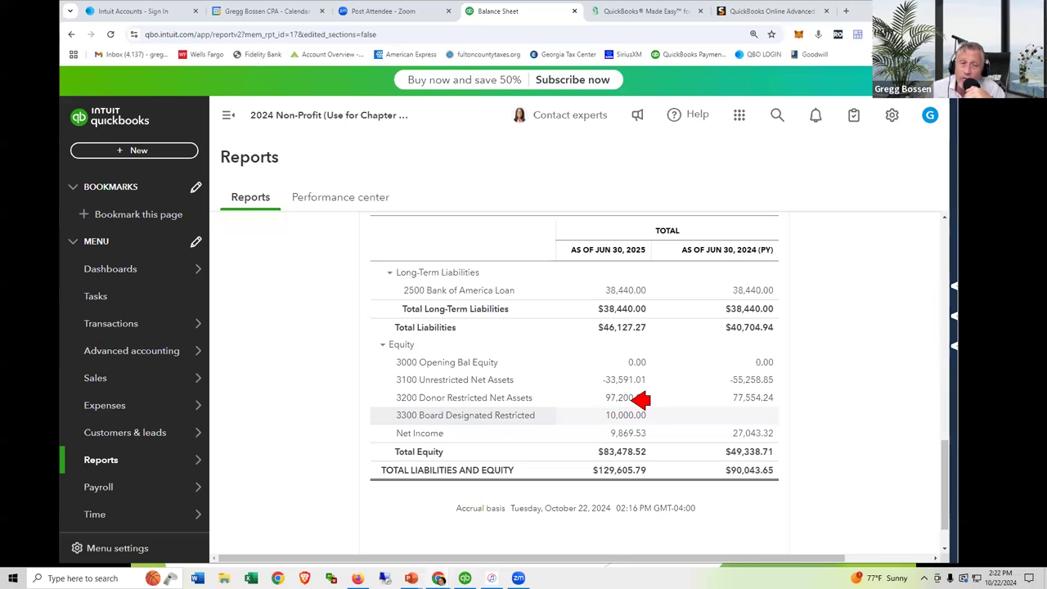
Mark the 3100 Unrestricted Net Assets amount of -33,591.01 with an arrow
{"action": "left_click", "coordinate": [652, 378]}
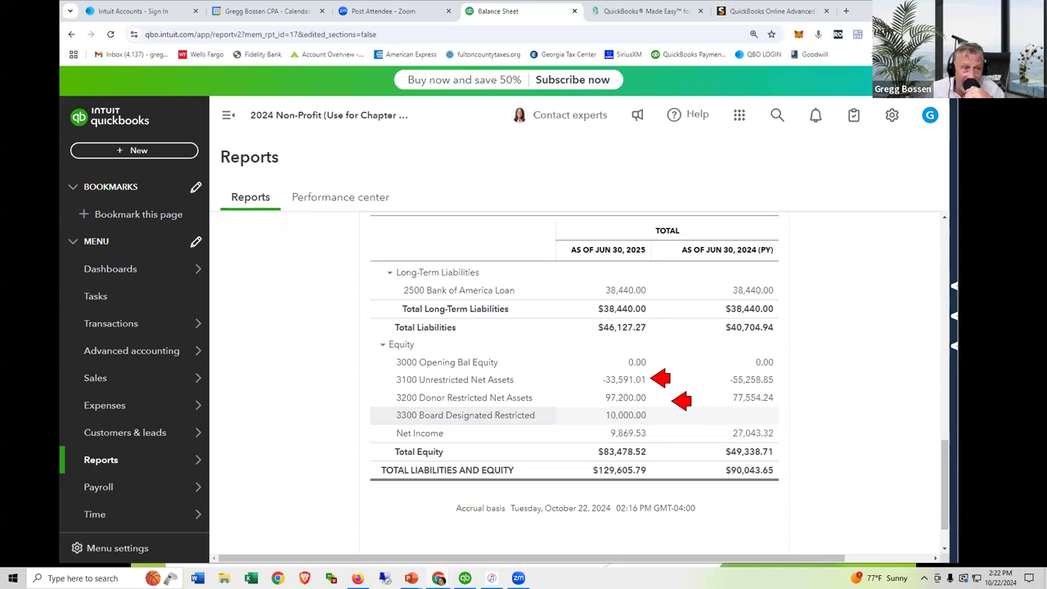
{"action": "key", "text": "Escape"}
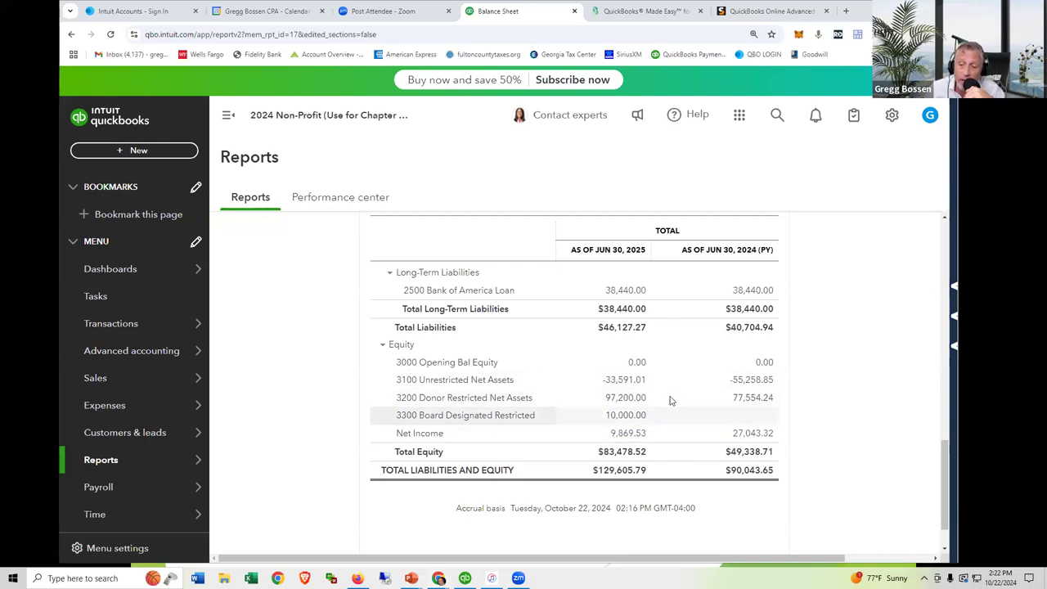
{"action": "key", "text": "ctrl+2"}
{"action": "left_click", "coordinate": [651, 378]}
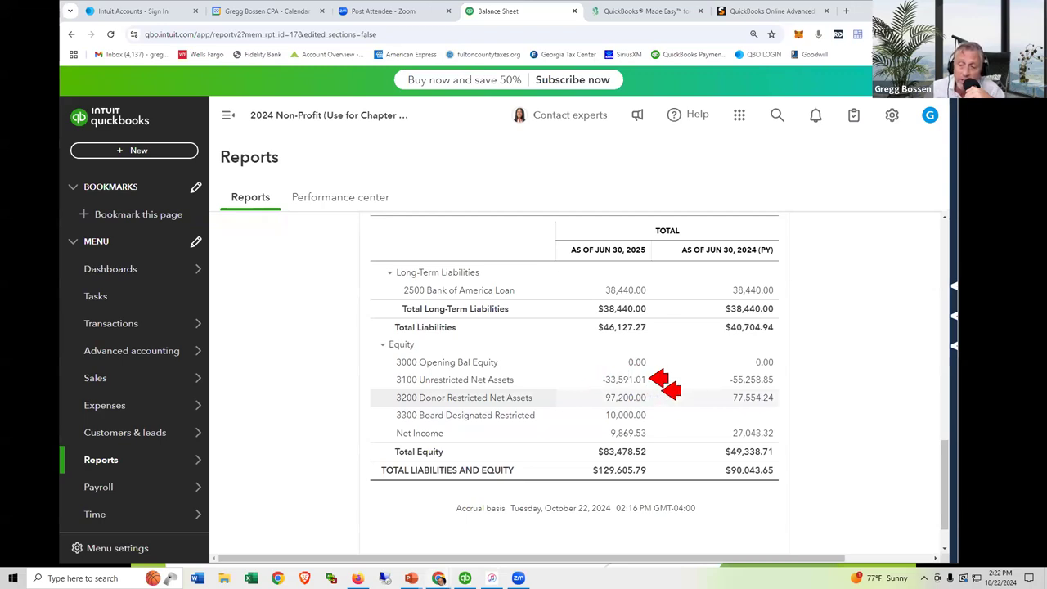
Point red arrows at the Unrestricted, Donor Restricted and 10,000.00 Board Designated net asset amounts
{"action": "scroll", "coordinate": [686, 404], "scroll_direction": "up", "scroll_amount": 5}
{"action": "scroll", "coordinate": [686, 404], "scroll_direction": "up", "scroll_amount": 3}
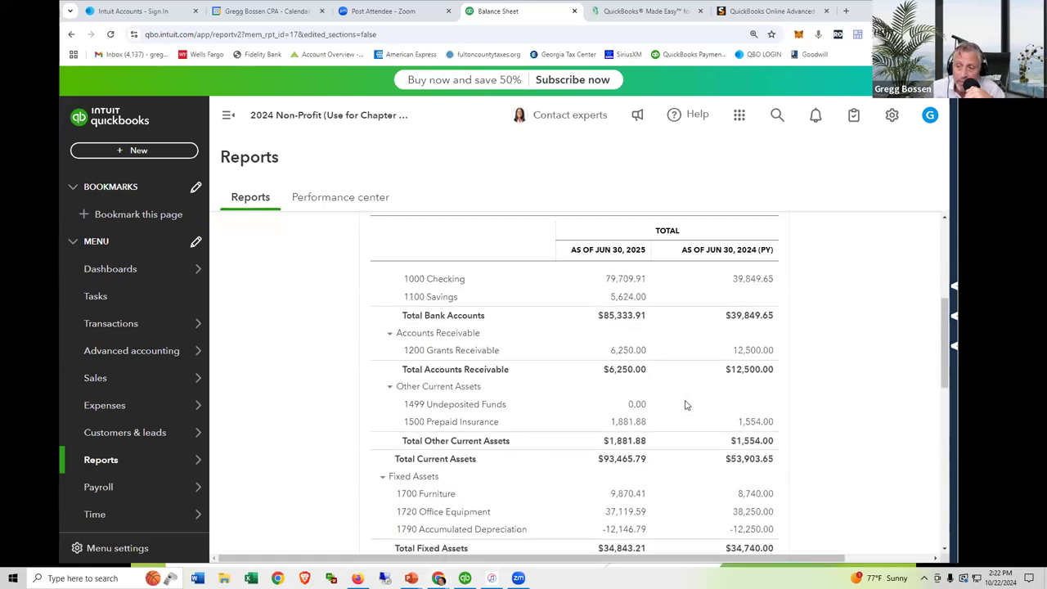
{"action": "scroll", "coordinate": [685, 404], "scroll_direction": "down", "scroll_amount": 3}
{"action": "scroll", "coordinate": [685, 404], "scroll_direction": "down", "scroll_amount": 1}
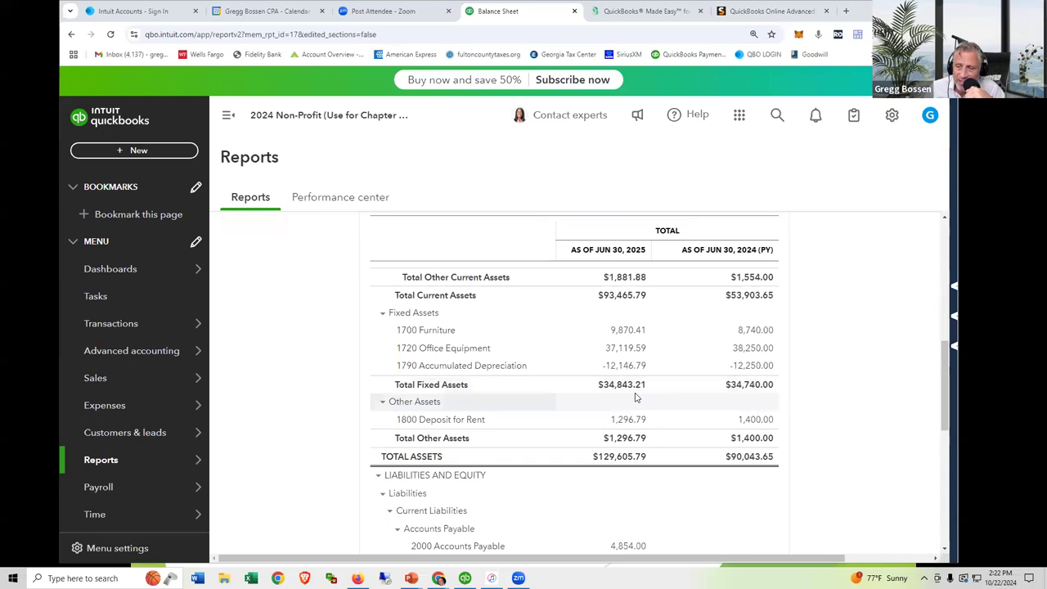
{"action": "scroll", "coordinate": [630, 397], "scroll_direction": "up", "scroll_amount": 3}
{"action": "scroll", "coordinate": [633, 397], "scroll_direction": "up", "scroll_amount": 1}
{"action": "scroll", "coordinate": [643, 412], "scroll_direction": "down", "scroll_amount": 1}
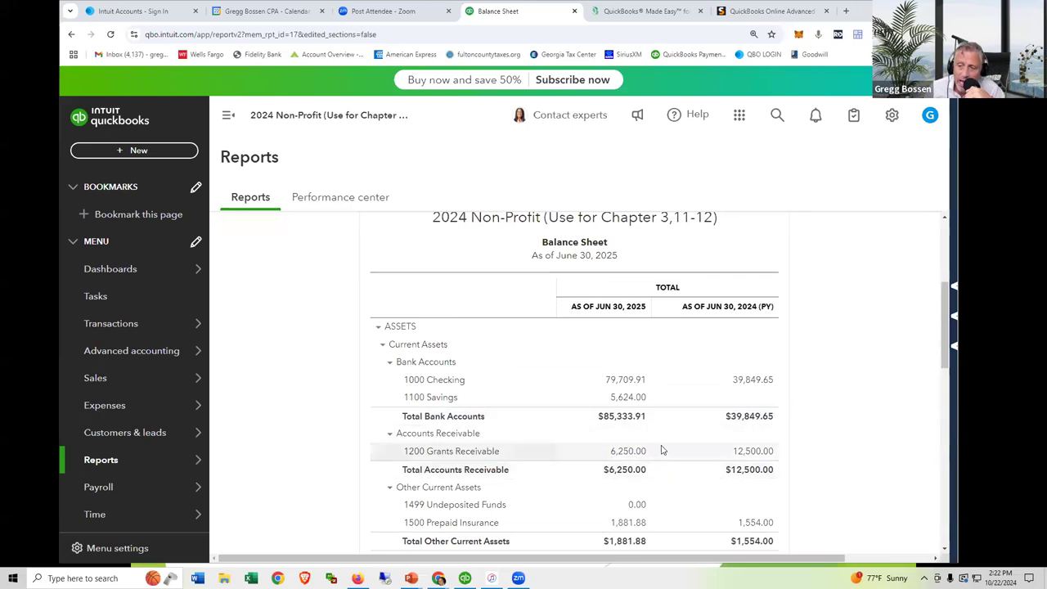
{"action": "scroll", "coordinate": [662, 450], "scroll_direction": "down", "scroll_amount": 2}
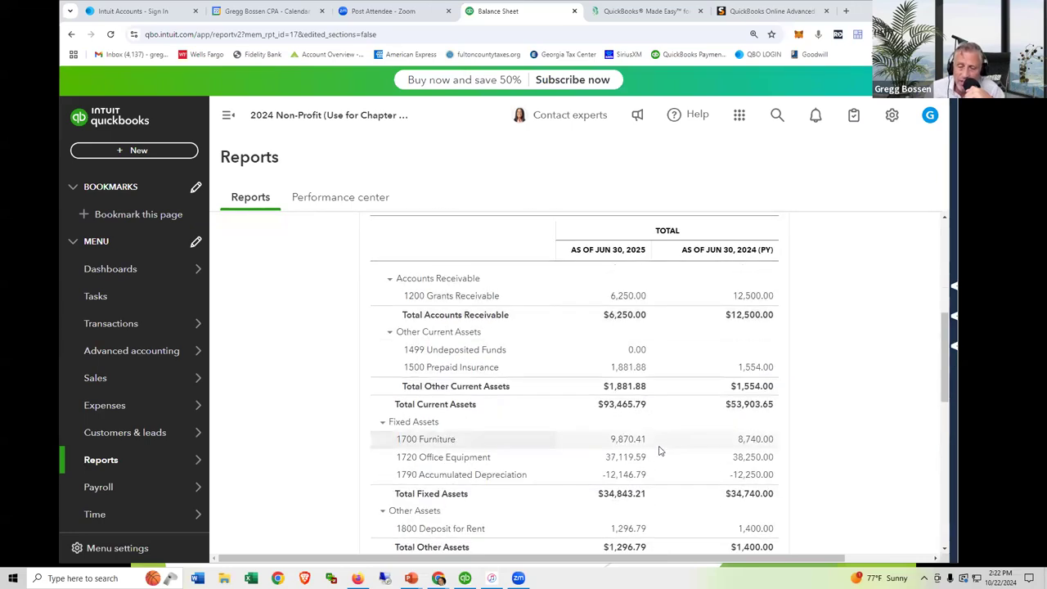
{"action": "scroll", "coordinate": [660, 450], "scroll_direction": "down", "scroll_amount": 2}
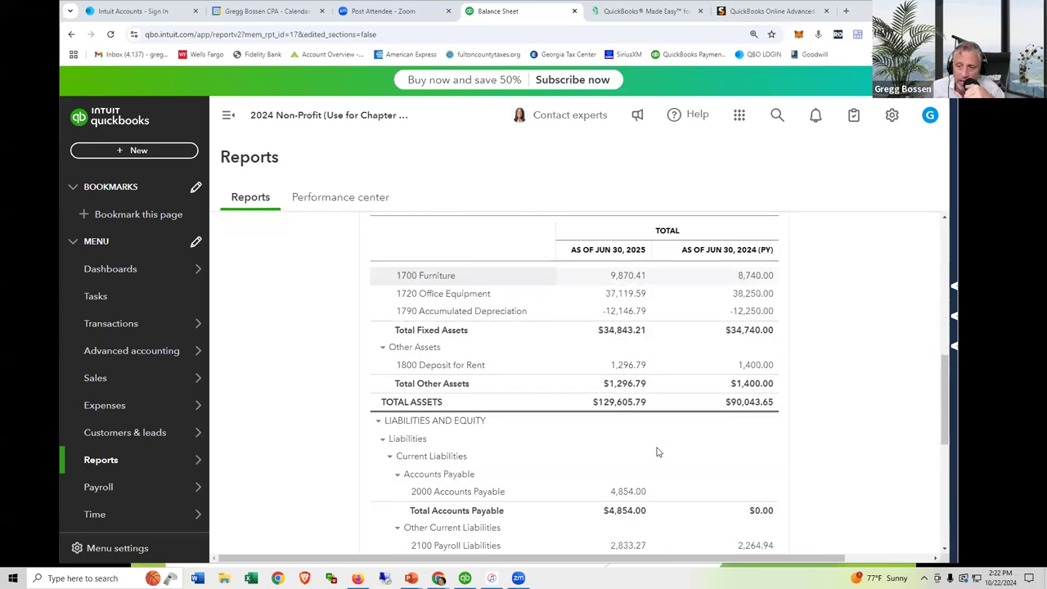
{"action": "scroll", "coordinate": [658, 452], "scroll_direction": "down", "scroll_amount": 5}
{"action": "scroll", "coordinate": [646, 442], "scroll_direction": "up", "scroll_amount": 1}
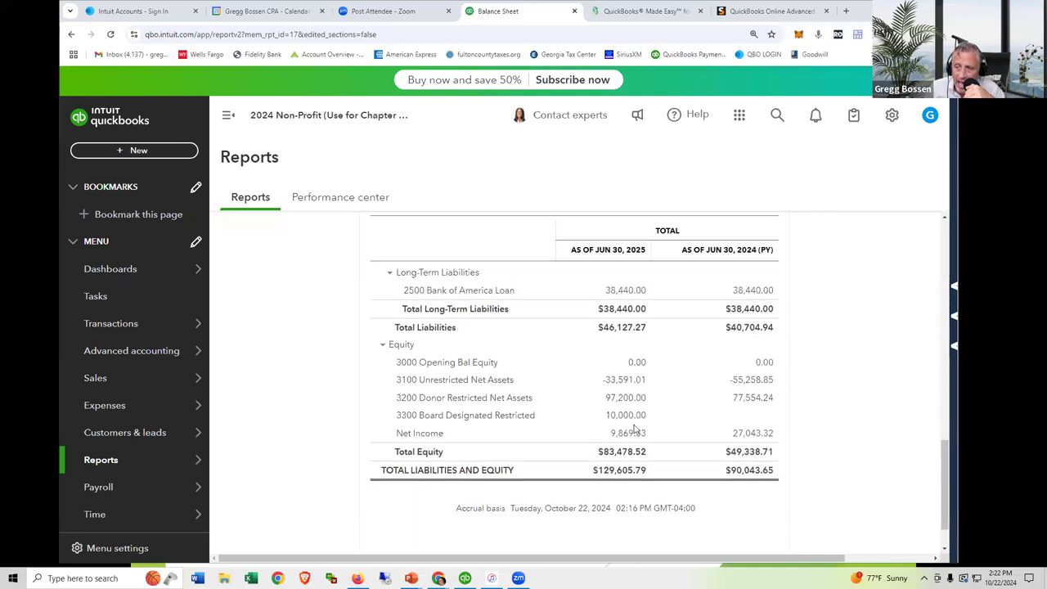
{"action": "left_click", "coordinate": [659, 399]}
{"action": "left_click", "coordinate": [661, 415]}
{"action": "left_click", "coordinate": [741, 433]}
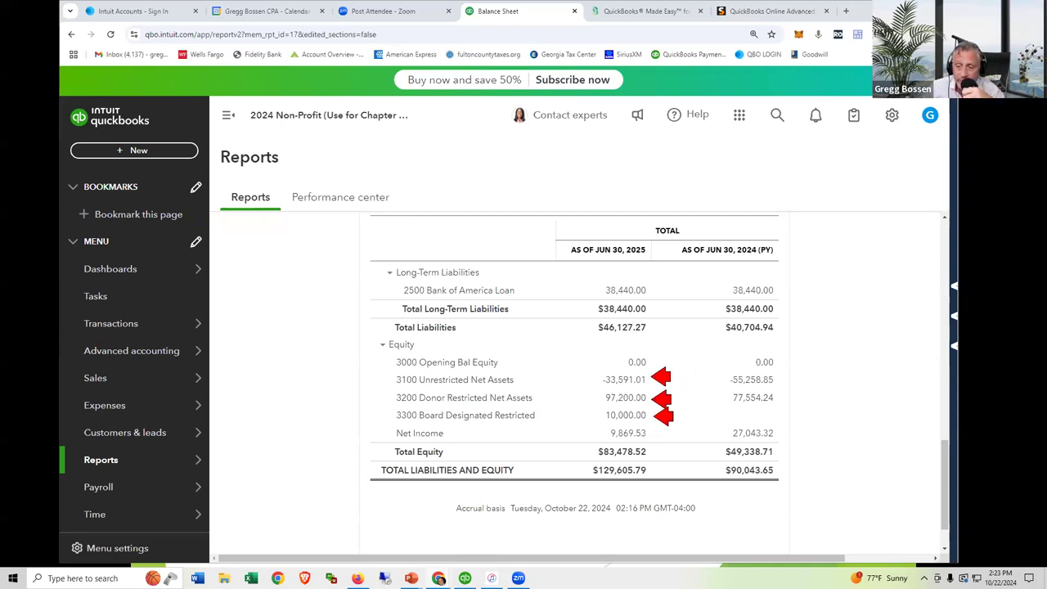
Clear the red arrows and scroll through the Balance Sheet
{"action": "key", "text": "Escape"}
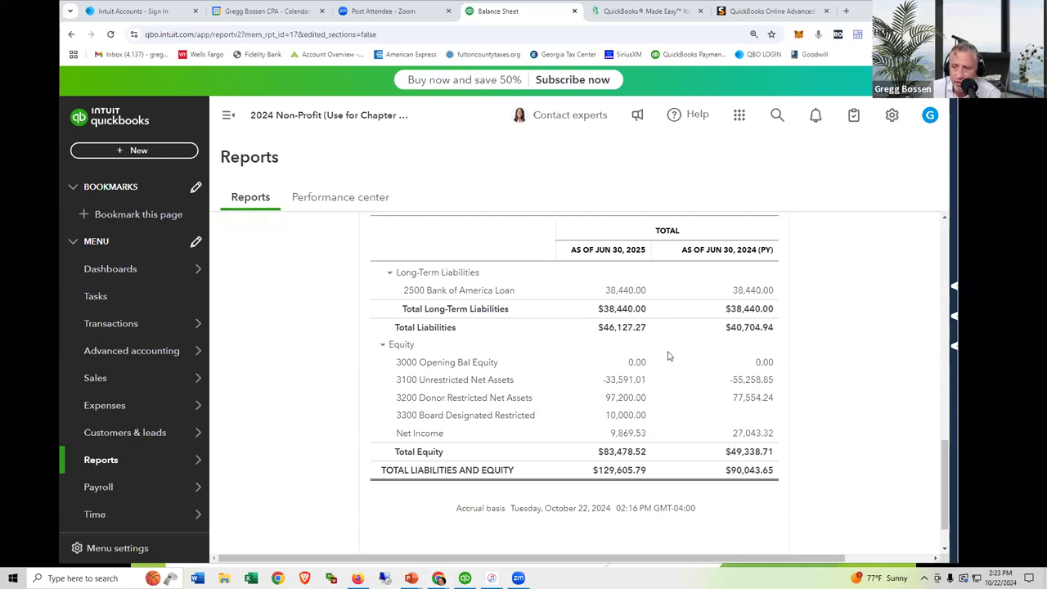
{"action": "scroll", "coordinate": [667, 340], "scroll_direction": "up", "scroll_amount": 10}
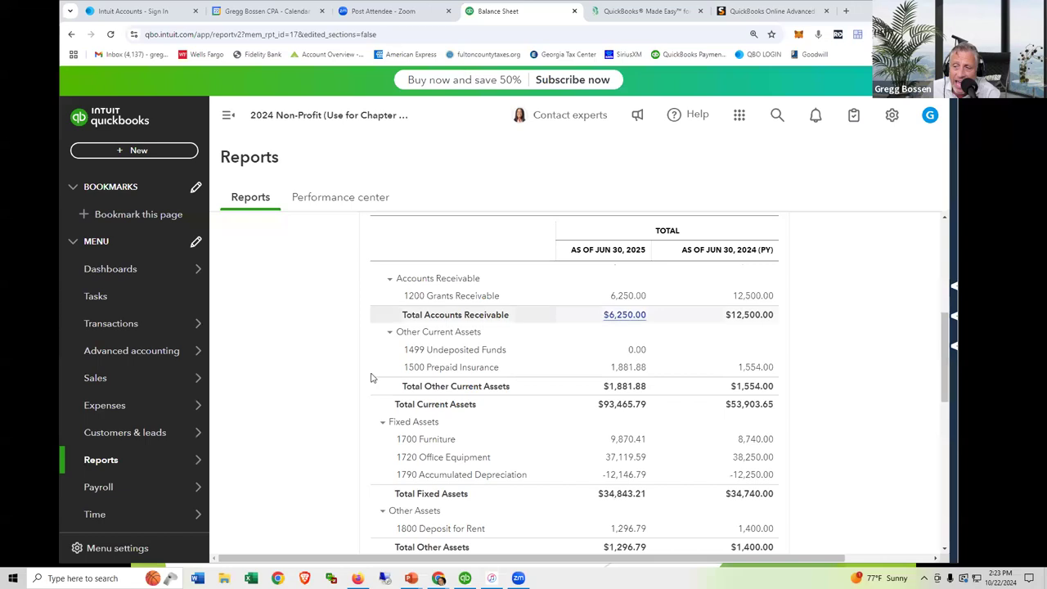
{"action": "scroll", "coordinate": [631, 396], "scroll_direction": "down", "scroll_amount": 6}
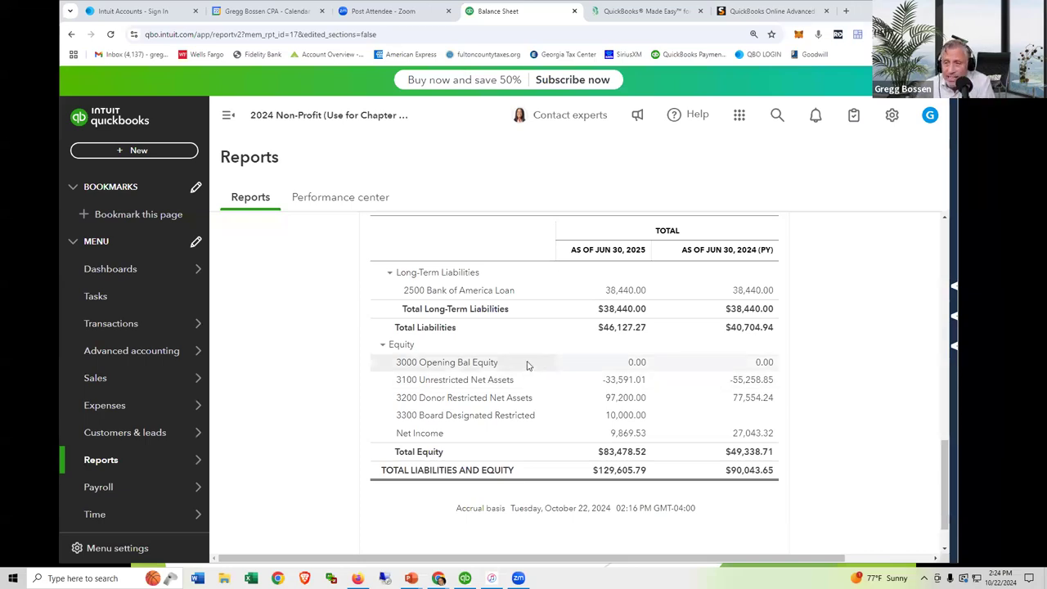
Switch to the PowerPoint slide show on the monthly-financials checklist
{"action": "key", "text": "alt+Tab"}
{"action": "key", "text": "Escape"}
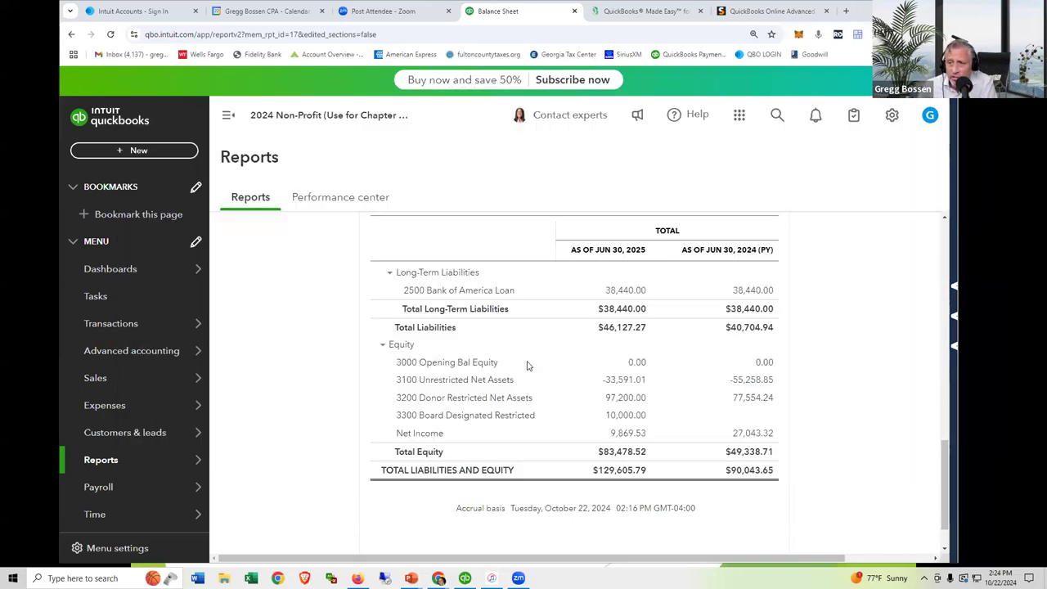
{"action": "key", "text": "alt+Tab"}
{"action": "key", "text": "alt+Tab"}
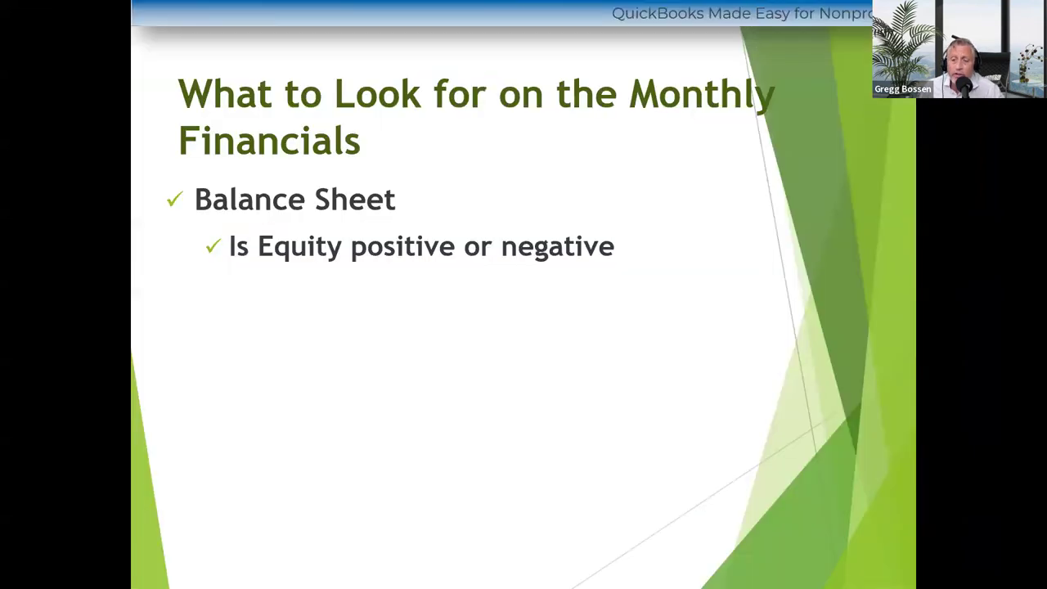
Reveal the '…and by how much' and 'Cash vs. other Assets' bullets, then return to the Balance Sheet
{"action": "key", "text": "Right"}
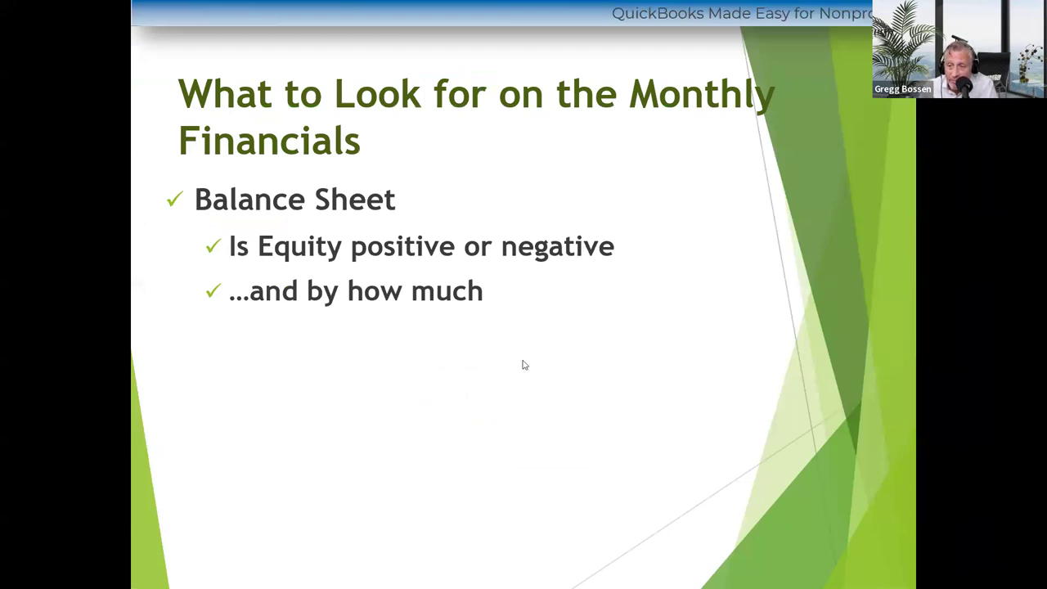
{"action": "key", "text": "Right"}
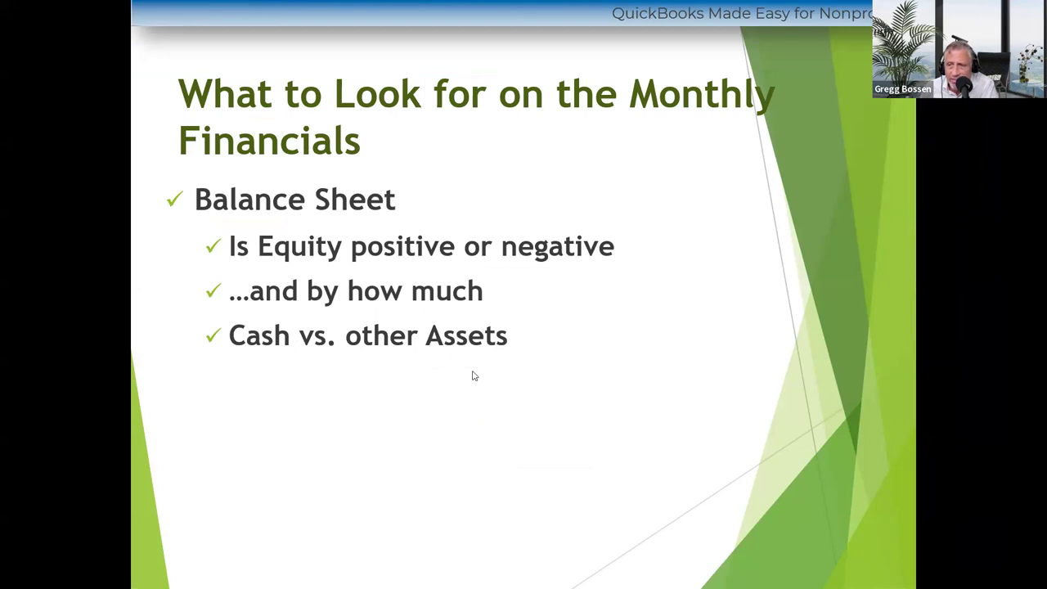
{"action": "key", "text": "alt+Tab"}
{"action": "key", "text": "alt+Tab"}
{"action": "scroll", "coordinate": [540, 362], "scroll_direction": "up", "scroll_amount": 1}
{"action": "scroll", "coordinate": [540, 361], "scroll_direction": "down", "scroll_amount": 1}
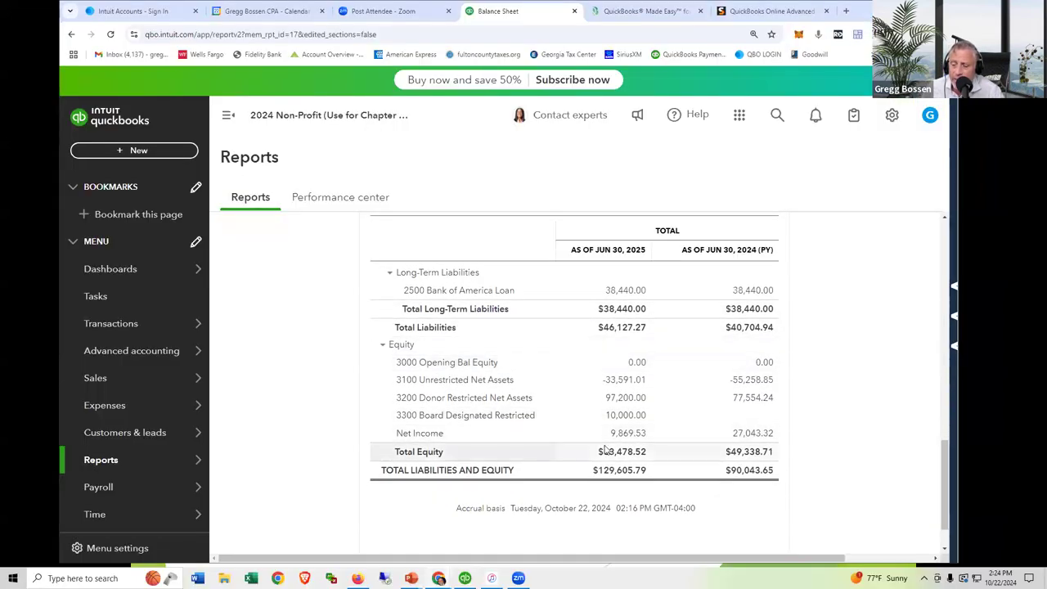
{"action": "scroll", "coordinate": [605, 451], "scroll_direction": "up", "scroll_amount": 3}
{"action": "scroll", "coordinate": [605, 451], "scroll_direction": "up", "scroll_amount": 4}
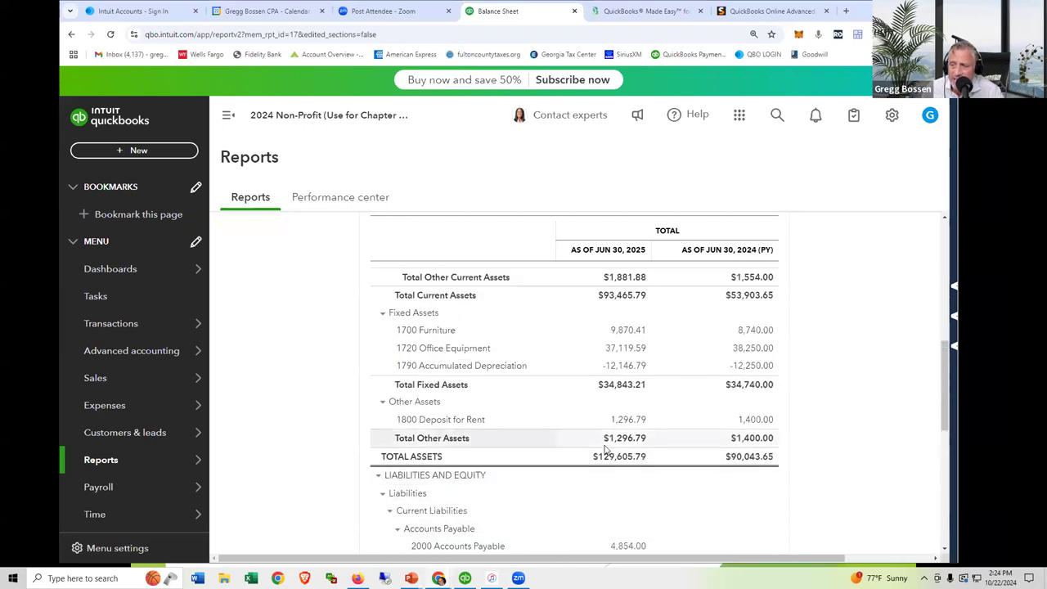
{"action": "scroll", "coordinate": [605, 451], "scroll_direction": "up", "scroll_amount": 1}
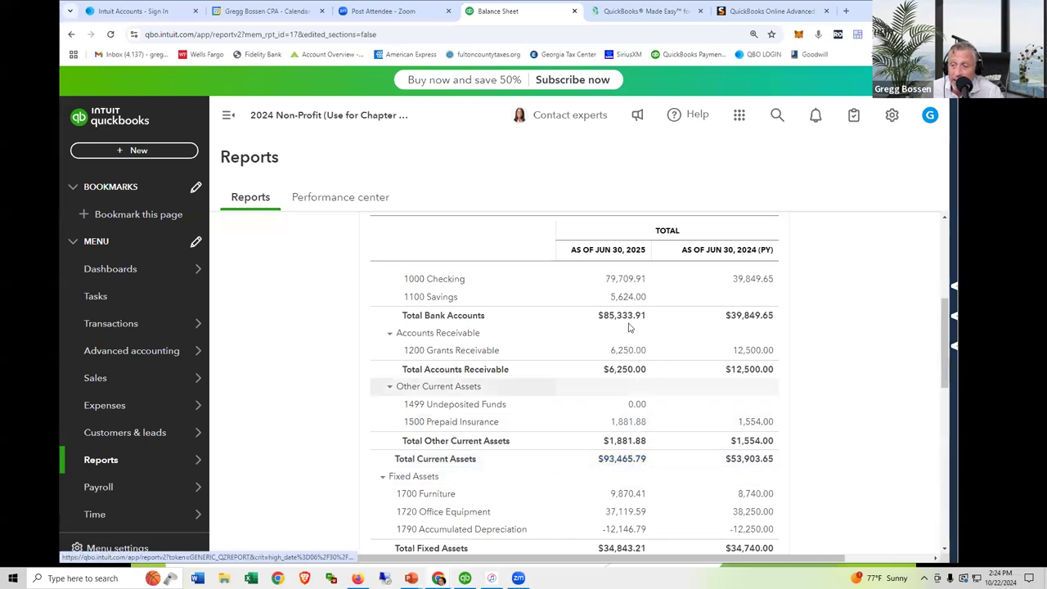
{"action": "scroll", "coordinate": [631, 379], "scroll_direction": "down", "scroll_amount": 3}
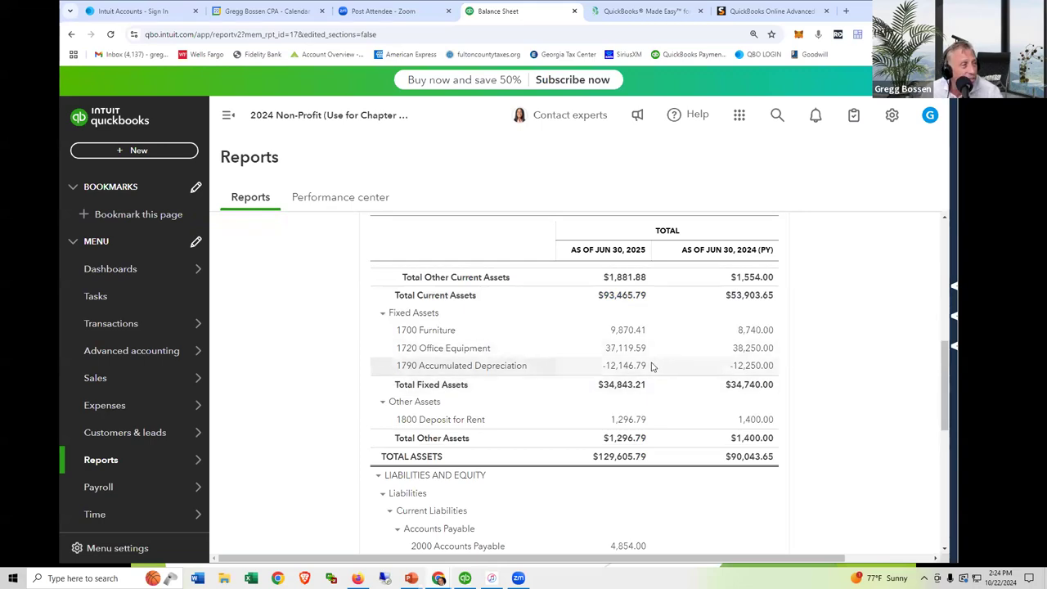
{"action": "scroll", "coordinate": [652, 366], "scroll_direction": "down", "scroll_amount": 2}
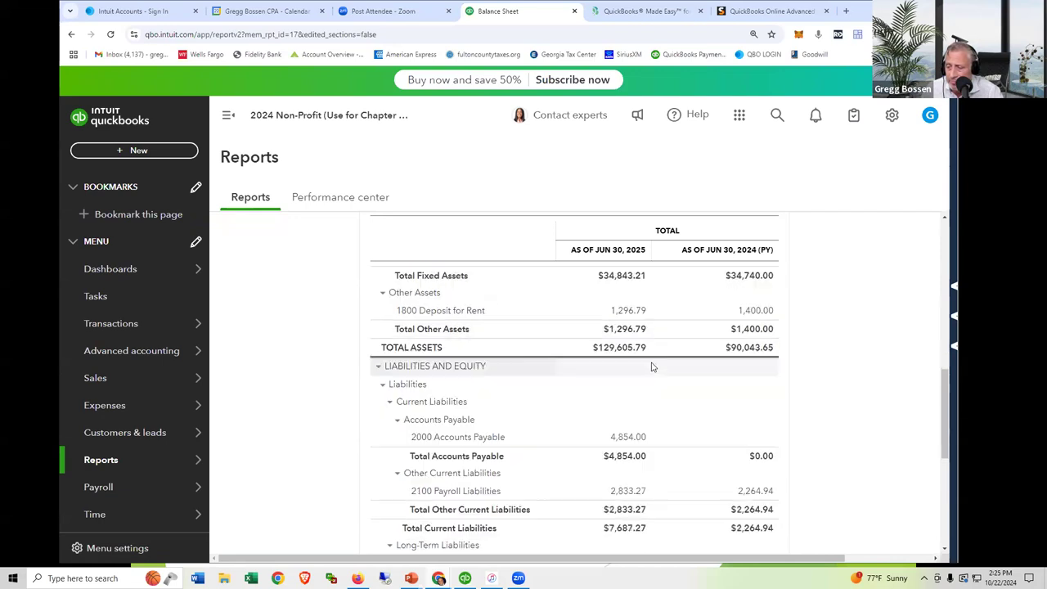
{"action": "scroll", "coordinate": [652, 366], "scroll_direction": "down", "scroll_amount": 3}
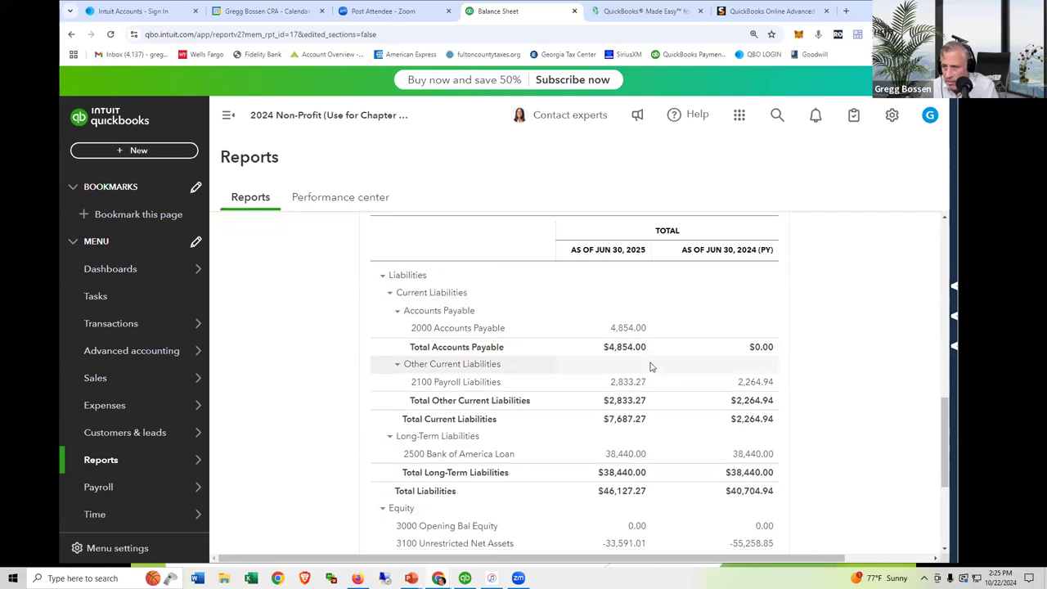
{"action": "scroll", "coordinate": [652, 367], "scroll_direction": "down", "scroll_amount": 2}
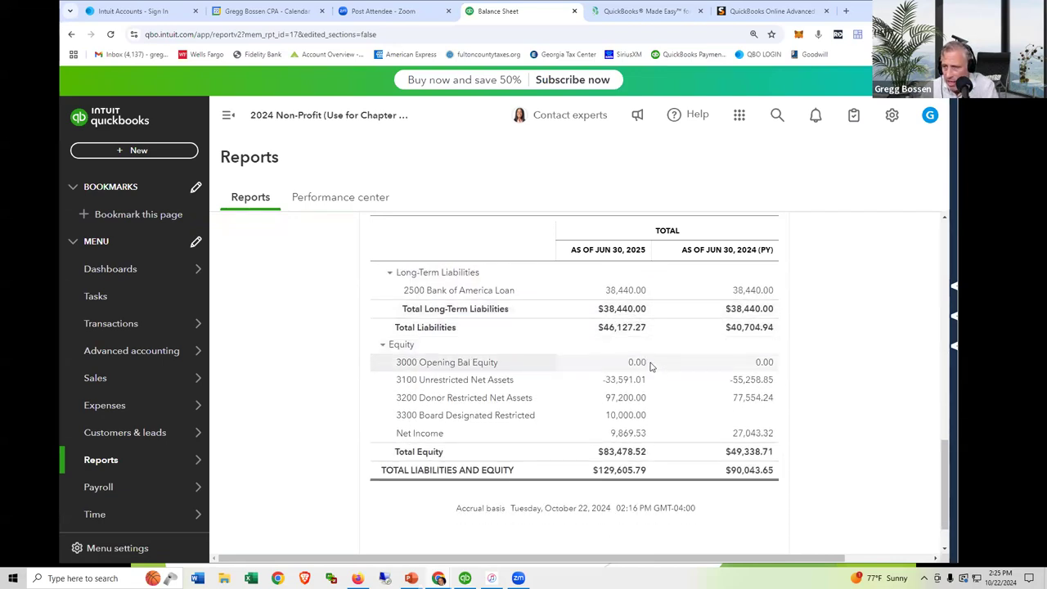
{"action": "scroll", "coordinate": [652, 366], "scroll_direction": "up", "scroll_amount": 5}
{"action": "scroll", "coordinate": [650, 368], "scroll_direction": "up", "scroll_amount": 6}
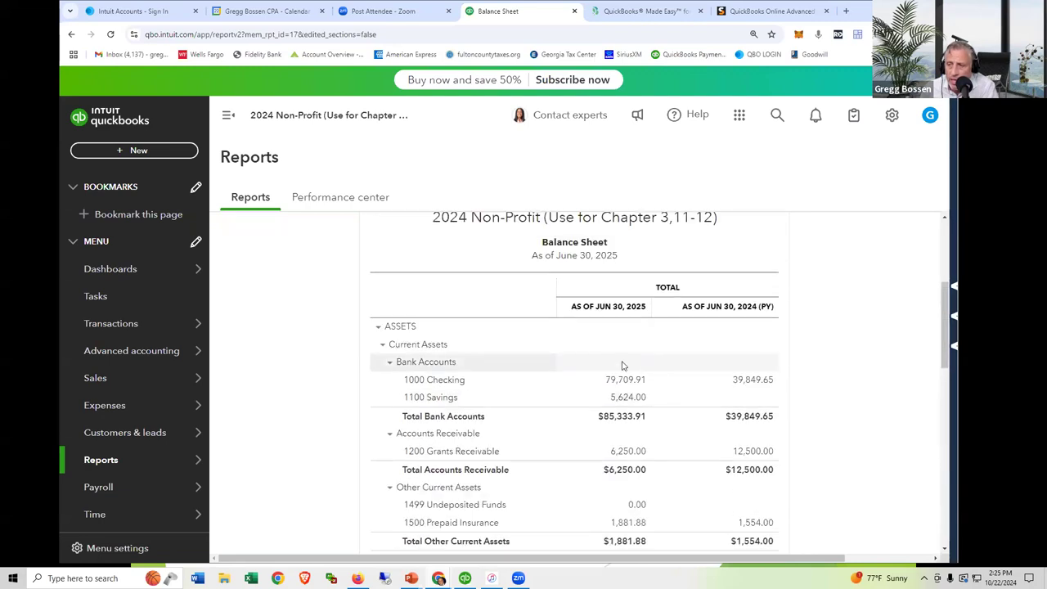
{"action": "scroll", "coordinate": [622, 394], "scroll_direction": "down", "scroll_amount": 2}
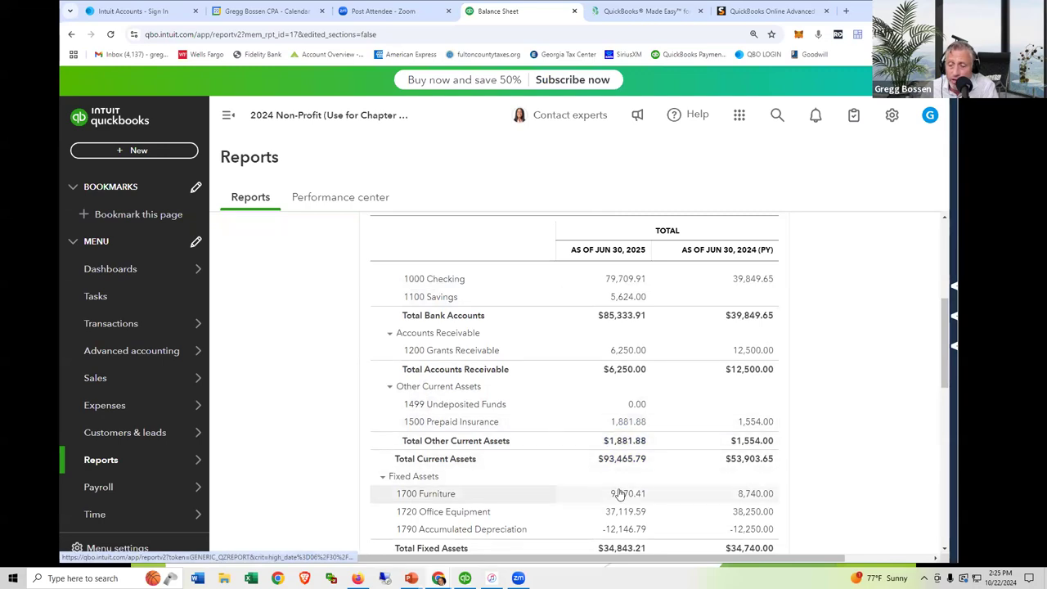
{"action": "scroll", "coordinate": [638, 409], "scroll_direction": "up", "scroll_amount": 2}
{"action": "scroll", "coordinate": [643, 397], "scroll_direction": "up", "scroll_amount": 1}
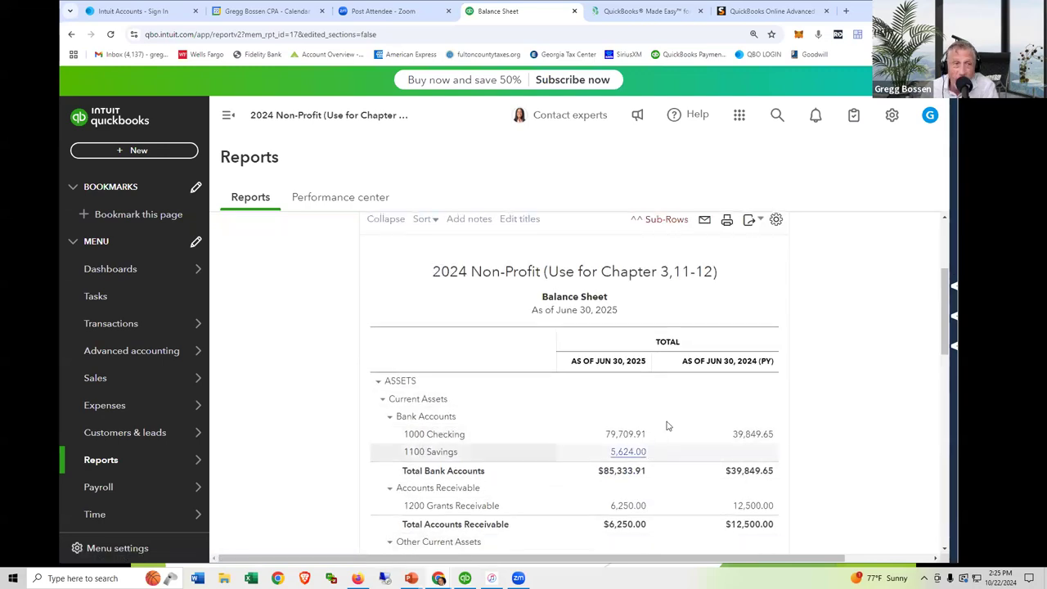
{"action": "scroll", "coordinate": [665, 425], "scroll_direction": "down", "scroll_amount": 5}
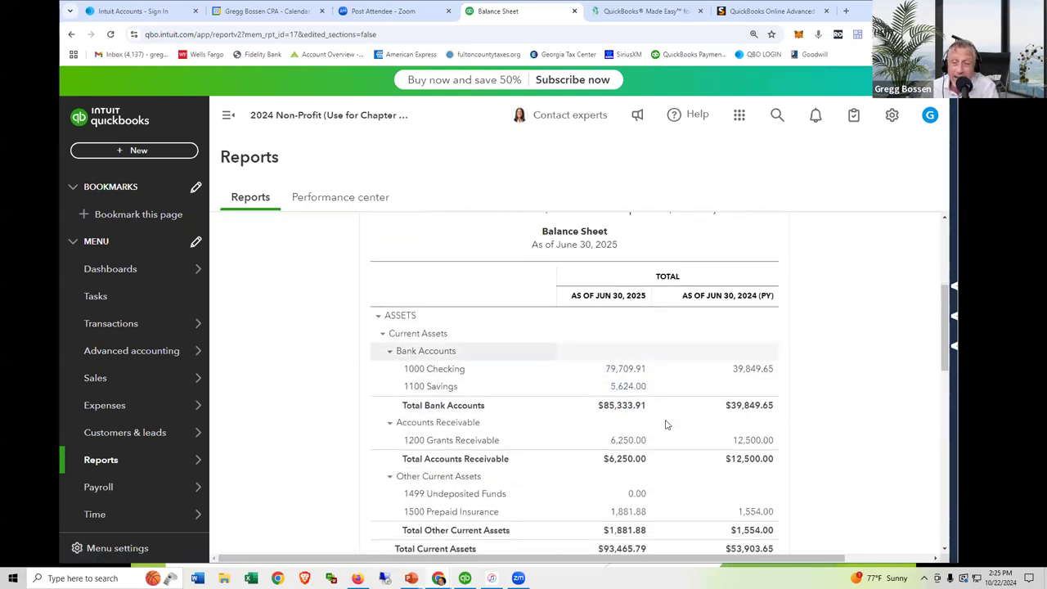
{"action": "scroll", "coordinate": [664, 426], "scroll_direction": "down", "scroll_amount": 4}
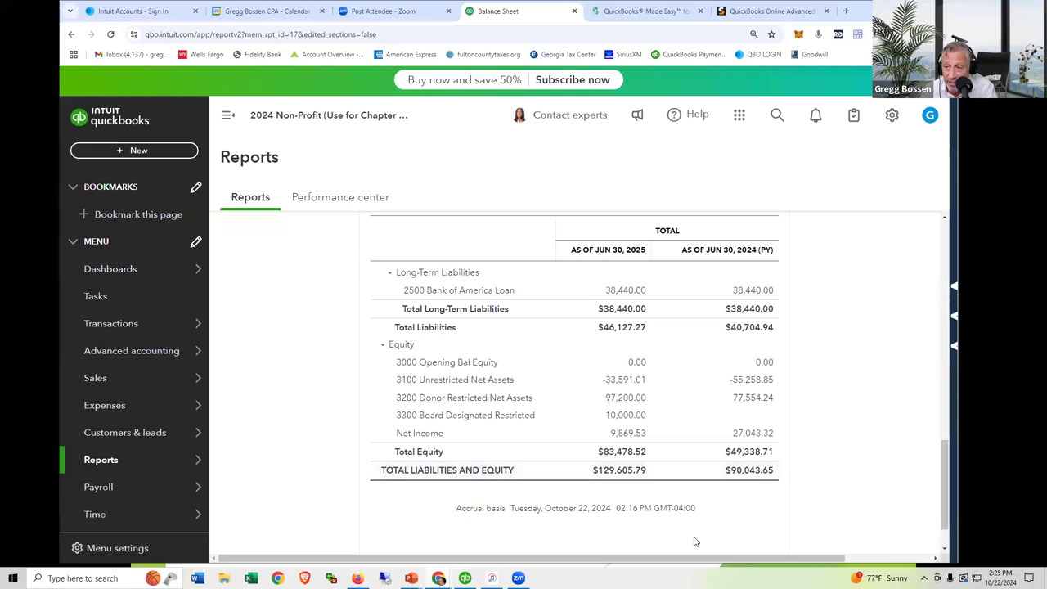
Reveal the 'Unrestricted Cash vs. Annual Operating Budget' bullet on the slide, then return to the Balance Sheet
{"action": "key", "text": "alt+Tab"}
{"action": "key", "text": "alt+Tab"}
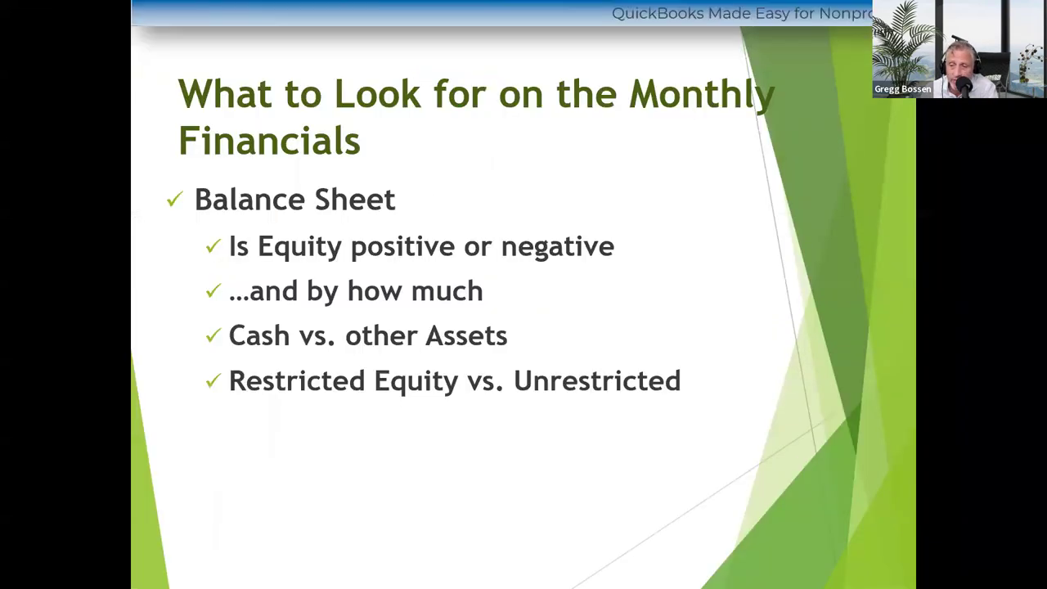
{"action": "key", "text": "Right"}
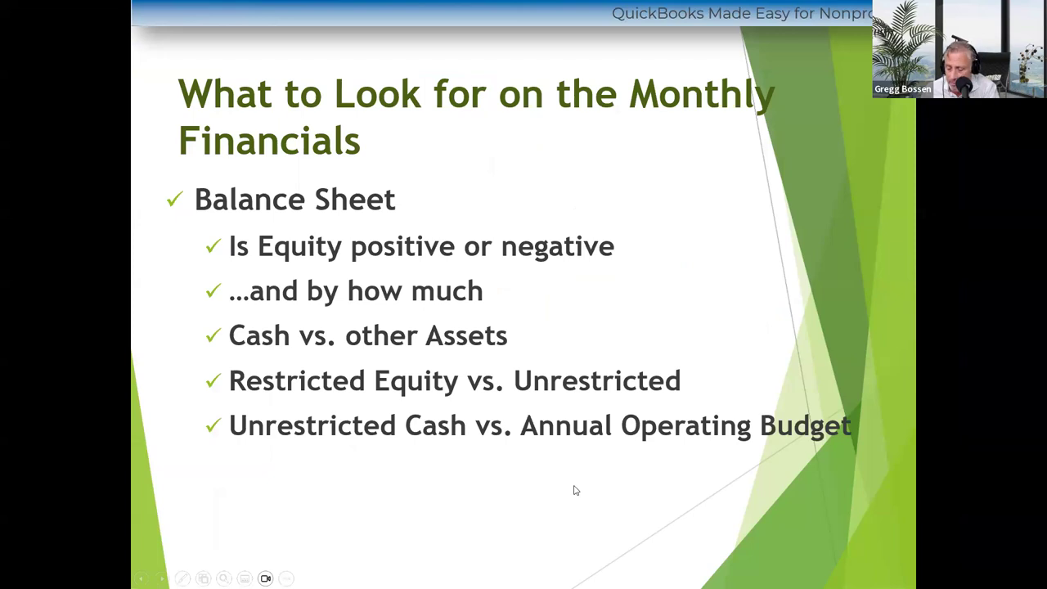
{"action": "key", "text": "alt+Tab"}
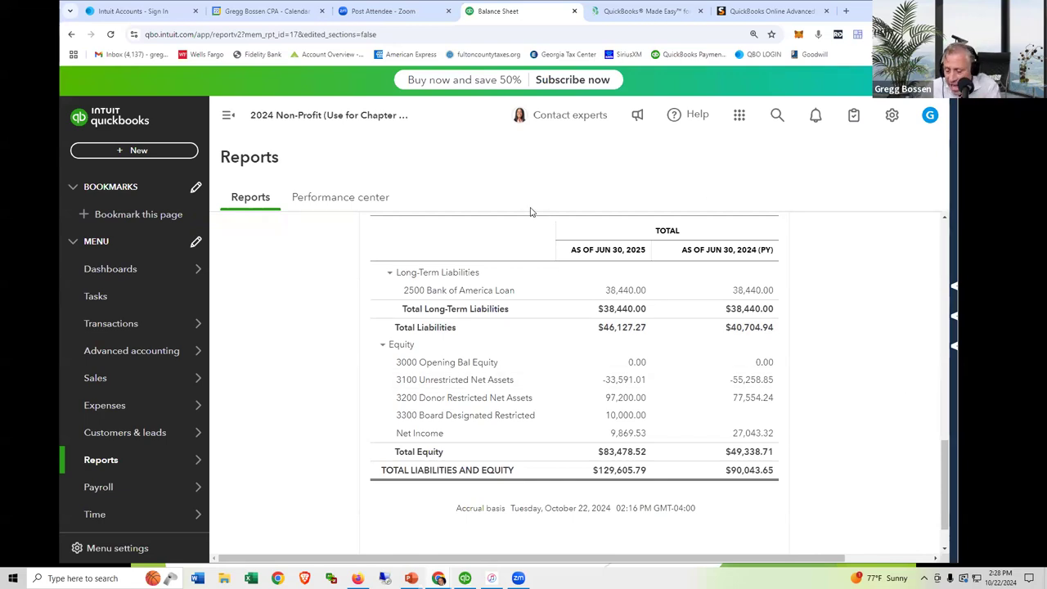
{"action": "scroll", "coordinate": [650, 299], "scroll_direction": "up", "scroll_amount": 10}
{"action": "scroll", "coordinate": [654, 299], "scroll_direction": "up", "scroll_amount": 2}
{"action": "scroll", "coordinate": [654, 303], "scroll_direction": "down", "scroll_amount": 10}
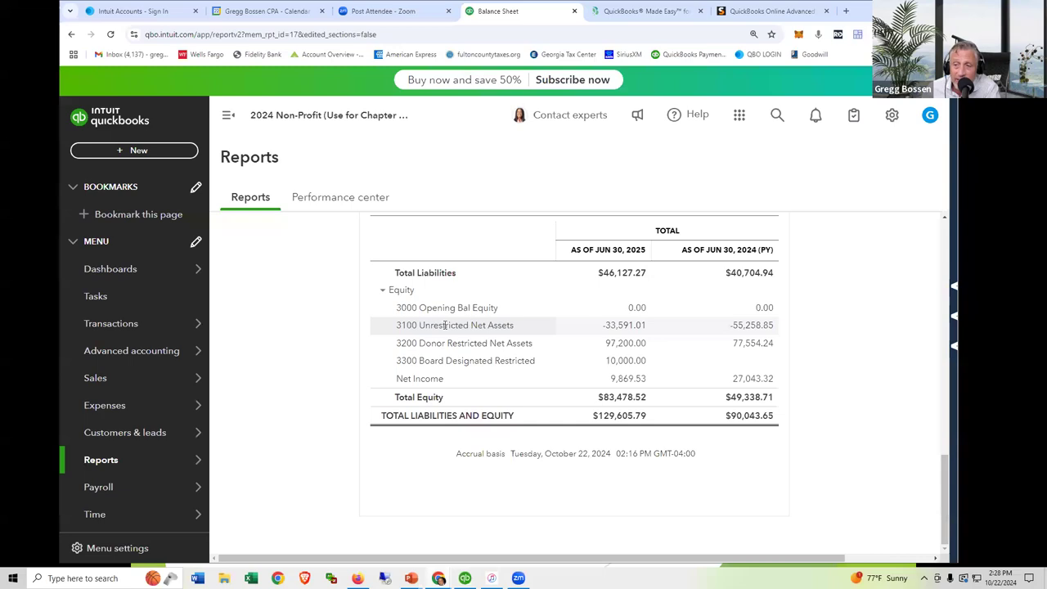
{"action": "scroll", "coordinate": [674, 334], "scroll_direction": "up", "scroll_amount": 3}
{"action": "scroll", "coordinate": [674, 333], "scroll_direction": "up", "scroll_amount": 3}
{"action": "scroll", "coordinate": [674, 332], "scroll_direction": "down", "scroll_amount": 5}
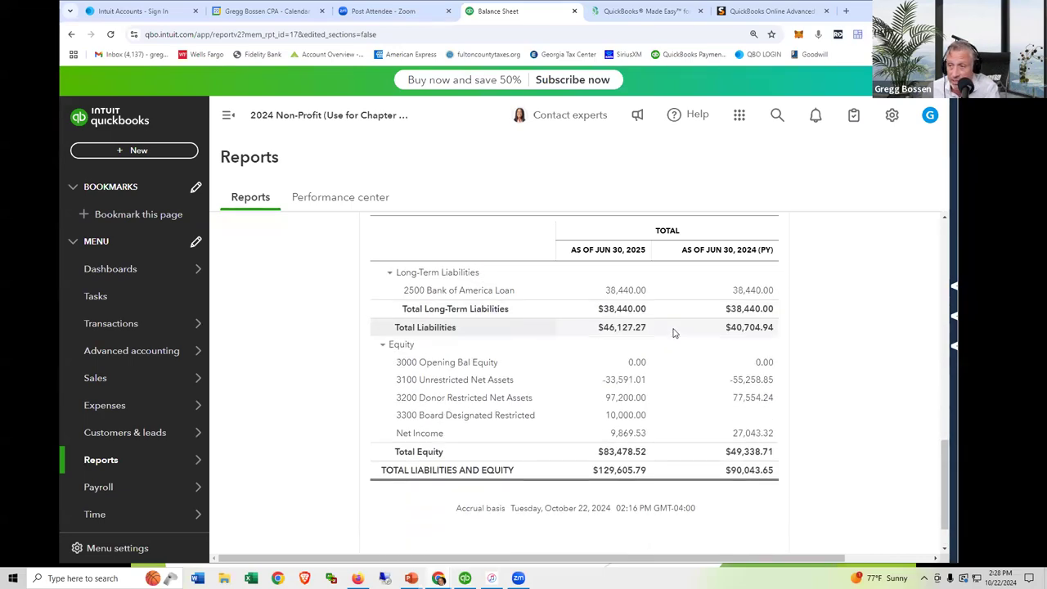
{"action": "scroll", "coordinate": [674, 333], "scroll_direction": "up", "scroll_amount": 6}
Reveal the Profit and Loss point in the slide show, then return to the Balance Sheet report
{"action": "scroll", "coordinate": [672, 331], "scroll_direction": "up", "scroll_amount": 3}
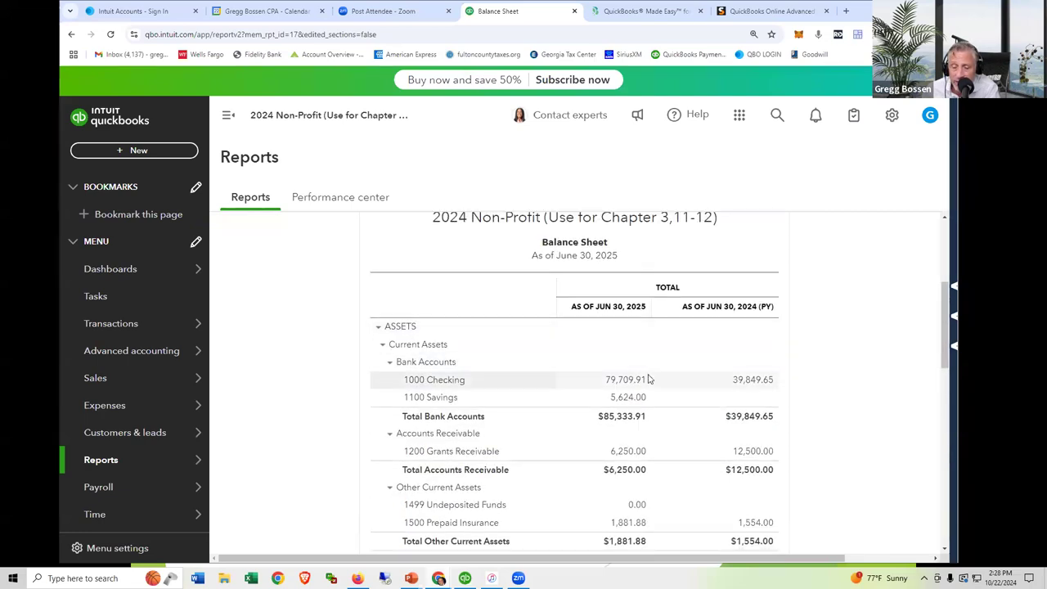
{"action": "key", "text": "alt+Tab"}
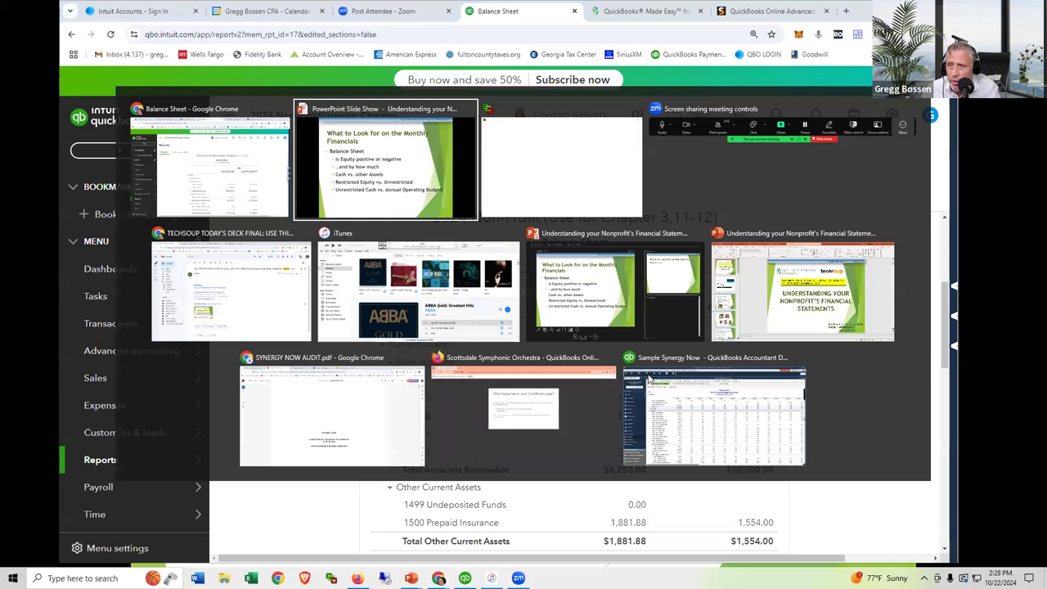
{"action": "left_click", "coordinate": [649, 381]}
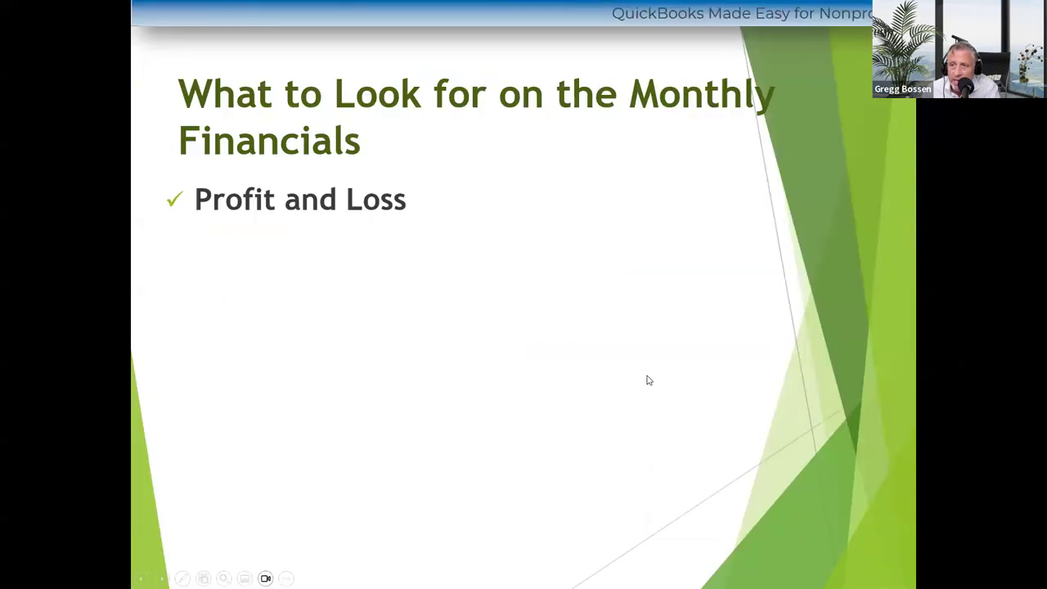
{"action": "key", "text": "alt+Tab"}
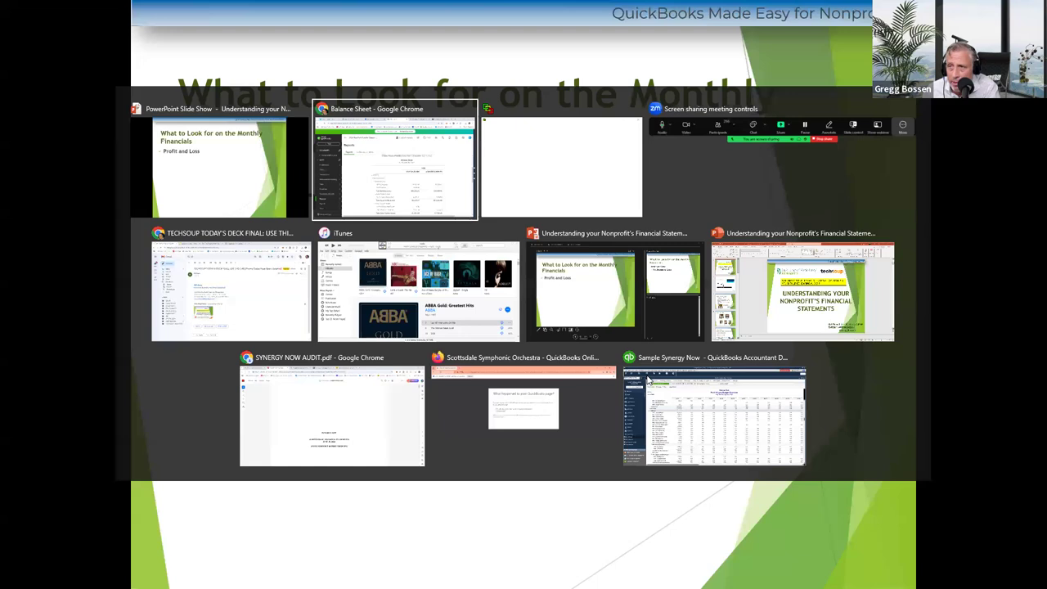
From Reports, run the custom 'Budget vs. Actuals Profit and Loss' report for July 2024 – June 2025
{"action": "mouse_move", "coordinate": [129, 459]}
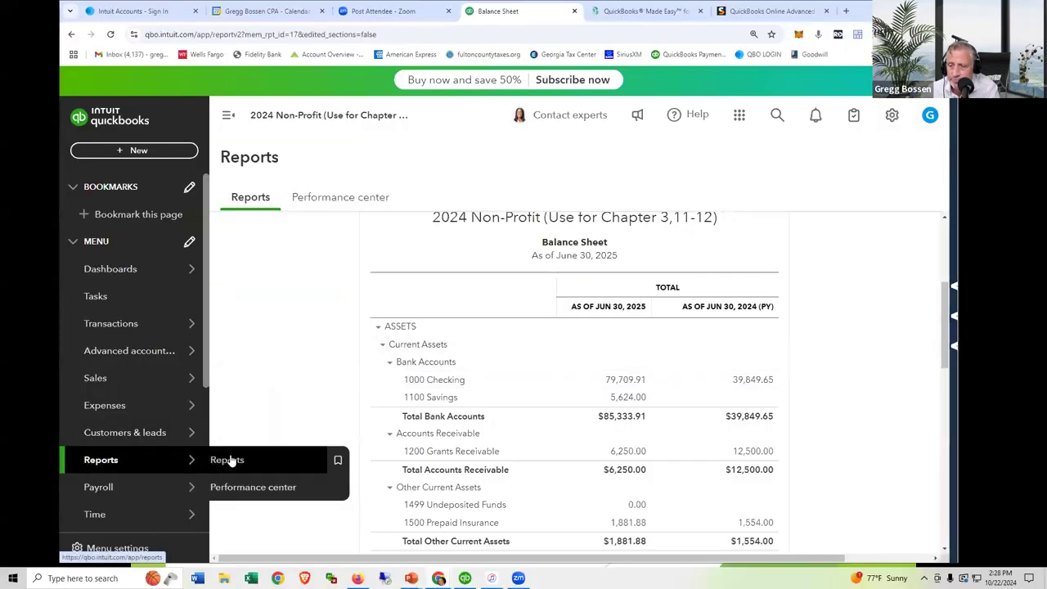
{"action": "left_click", "coordinate": [230, 461]}
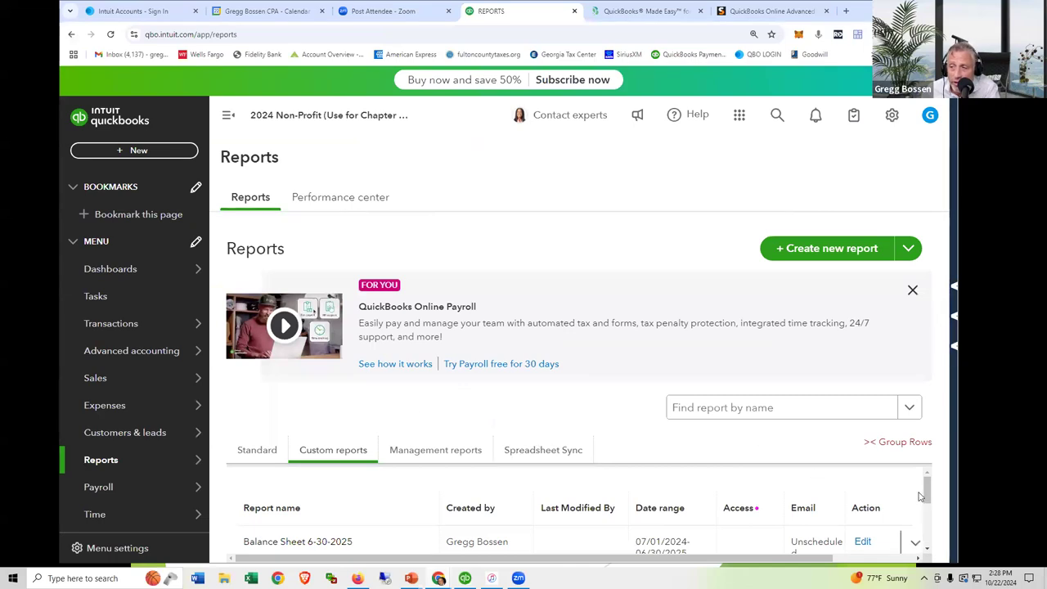
{"action": "left_click_drag", "start_coordinate": [928, 491], "coordinate": [928, 519]}
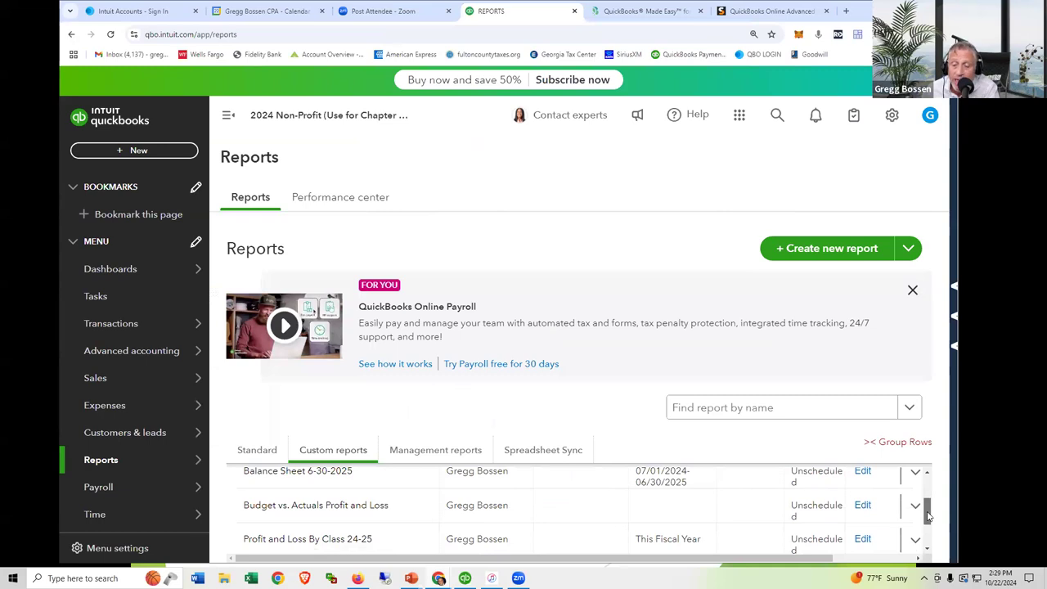
{"action": "left_click", "coordinate": [304, 508]}
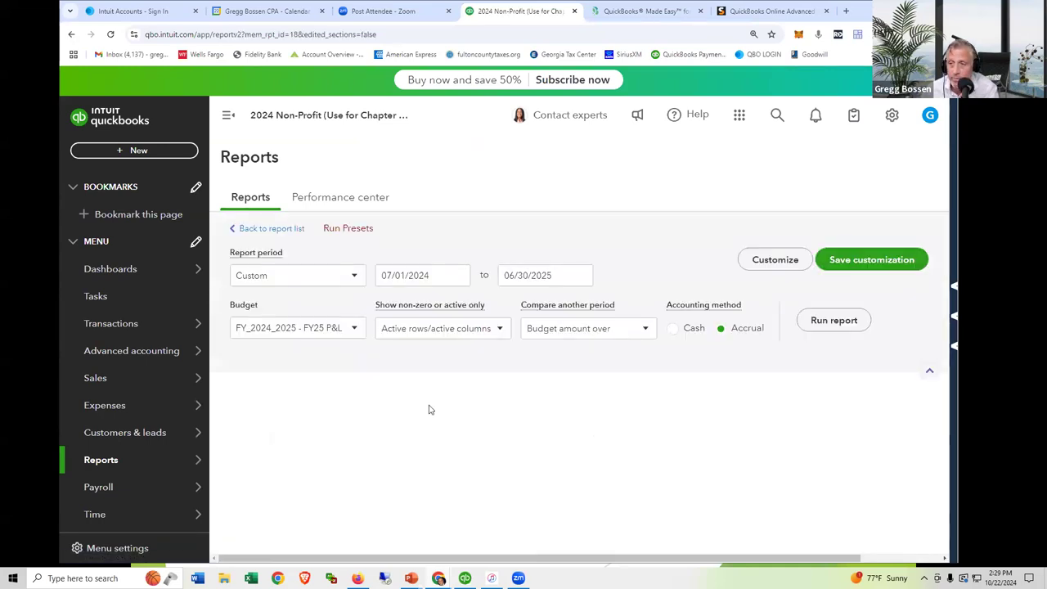
{"action": "scroll", "coordinate": [490, 327], "scroll_direction": "down", "scroll_amount": 2}
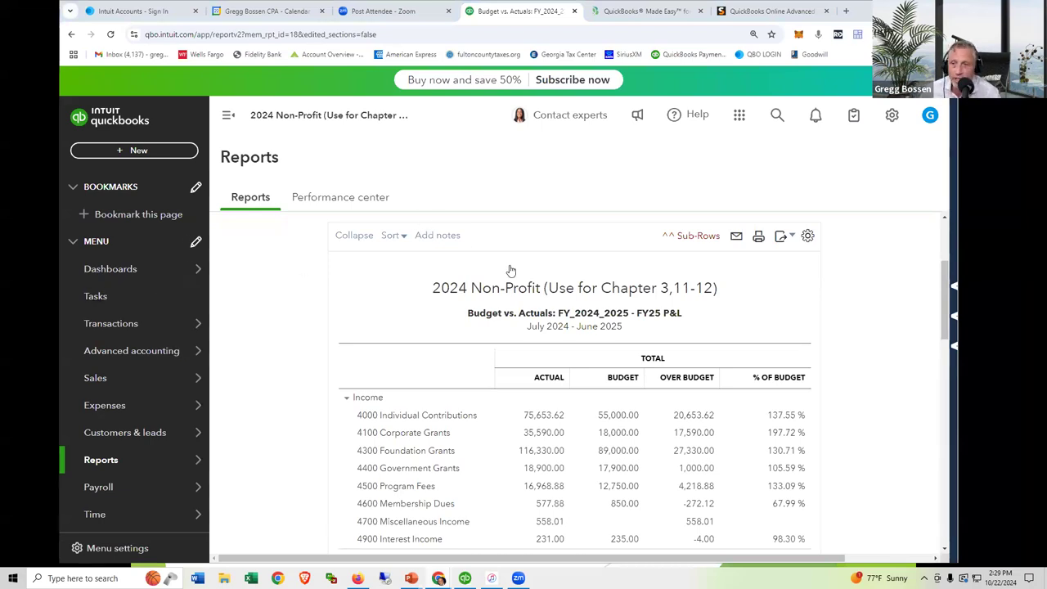
Reveal the 'Net Income or Loss?' point in the PowerPoint slideshow
{"action": "scroll", "coordinate": [585, 333], "scroll_direction": "down", "scroll_amount": 1}
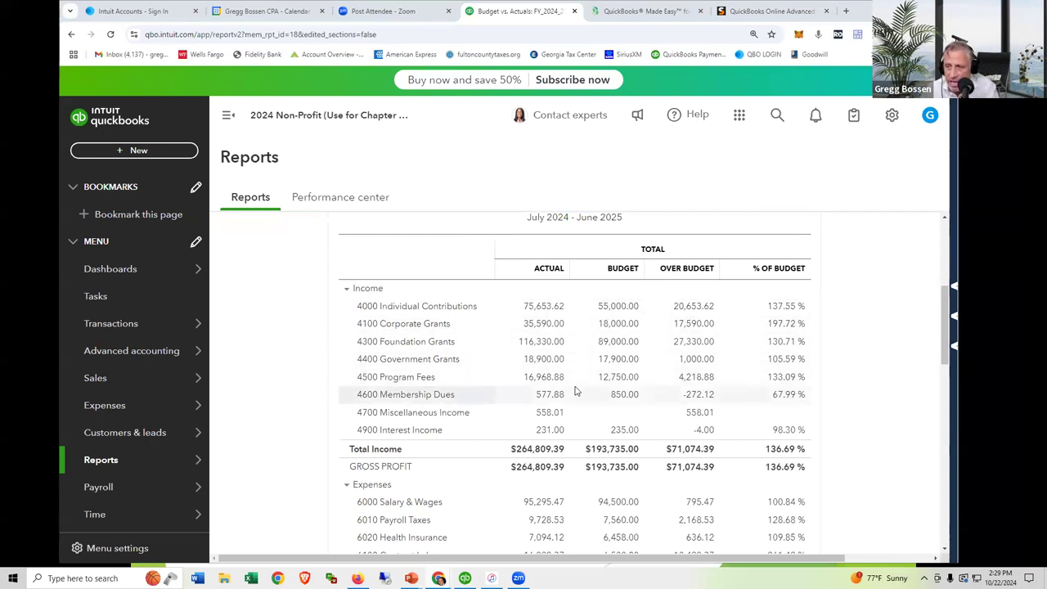
{"action": "key", "text": "alt+Tab"}
{"action": "key", "text": "Escape"}
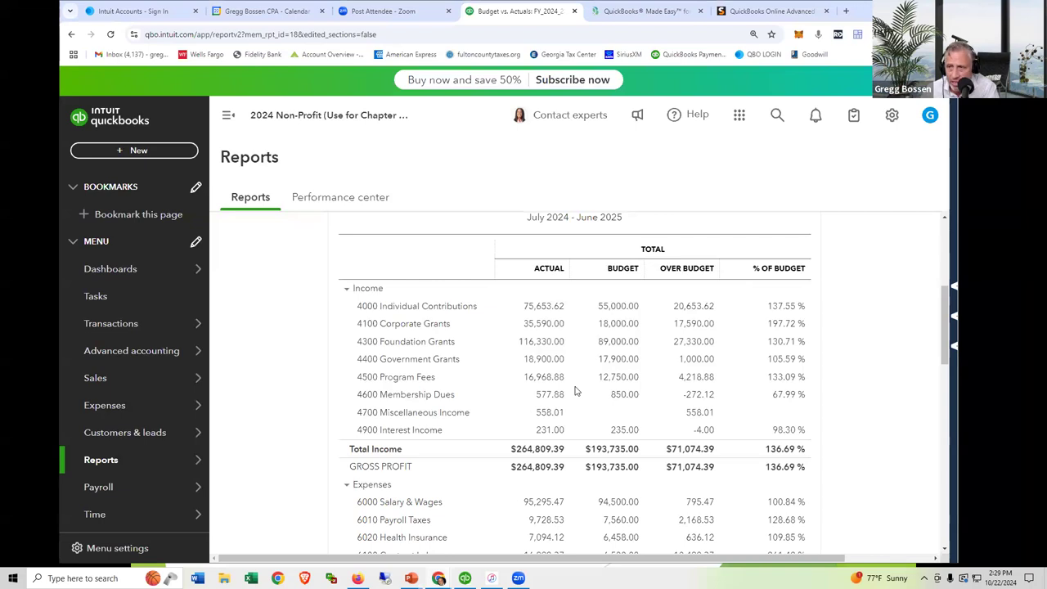
{"action": "key", "text": "alt+Tab"}
{"action": "key", "text": "Right"}
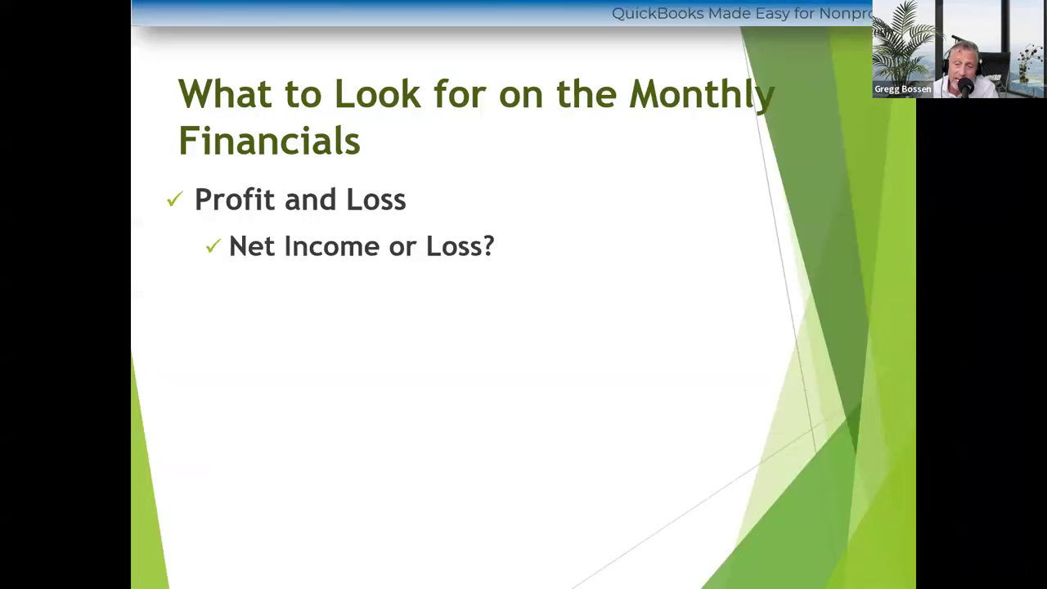
Review the Budget vs. Actuals report down to the $9,869.53 net income, then reveal 'Compared to Budget'
{"action": "key", "text": "alt+Tab"}
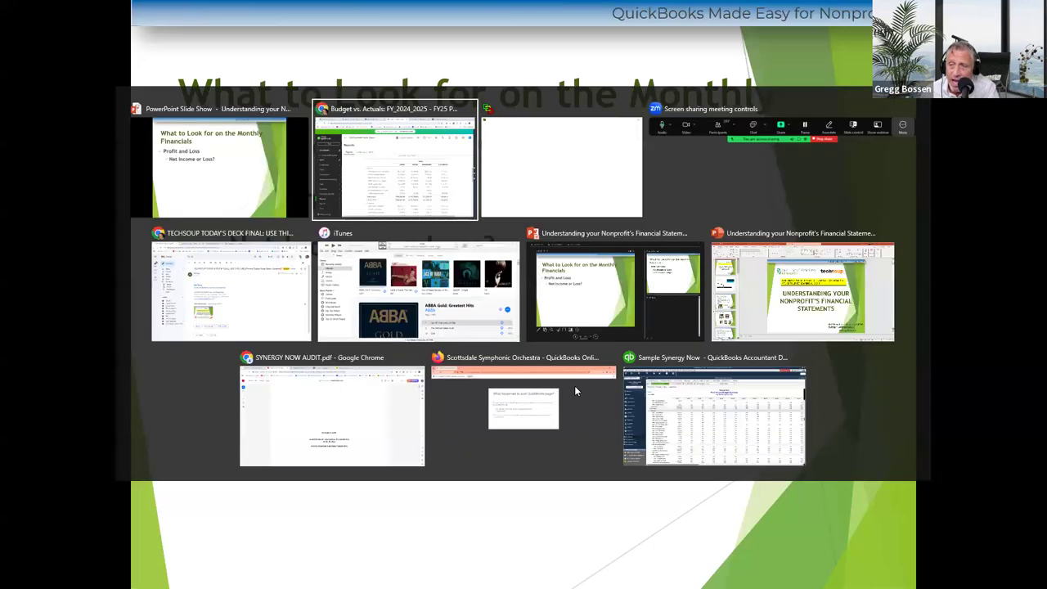
{"action": "scroll", "coordinate": [574, 395], "scroll_direction": "down", "scroll_amount": 3}
{"action": "scroll", "coordinate": [574, 394], "scroll_direction": "down", "scroll_amount": 10}
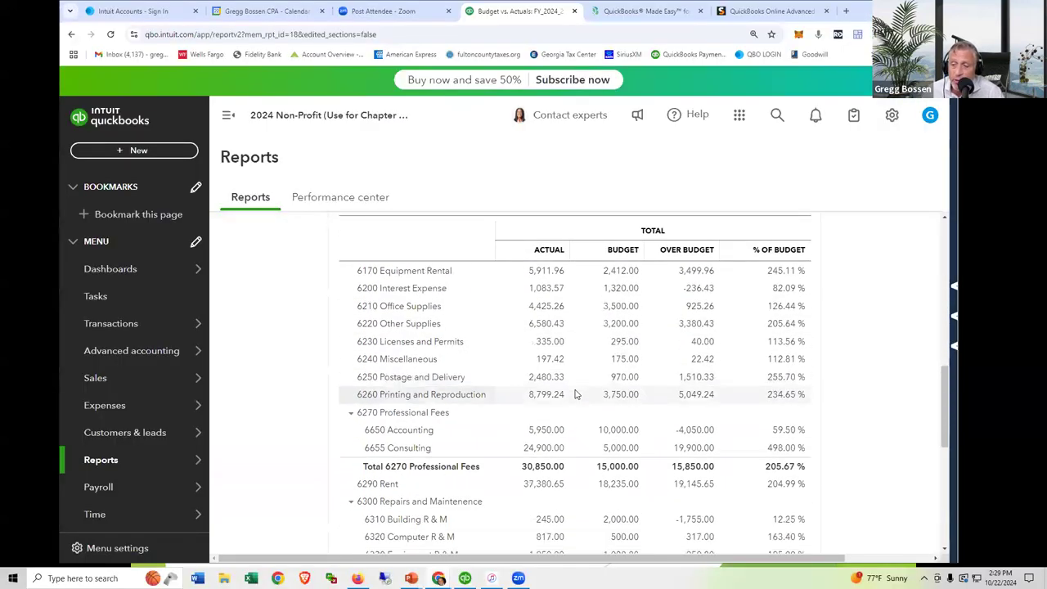
{"action": "scroll", "coordinate": [574, 395], "scroll_direction": "down", "scroll_amount": 2}
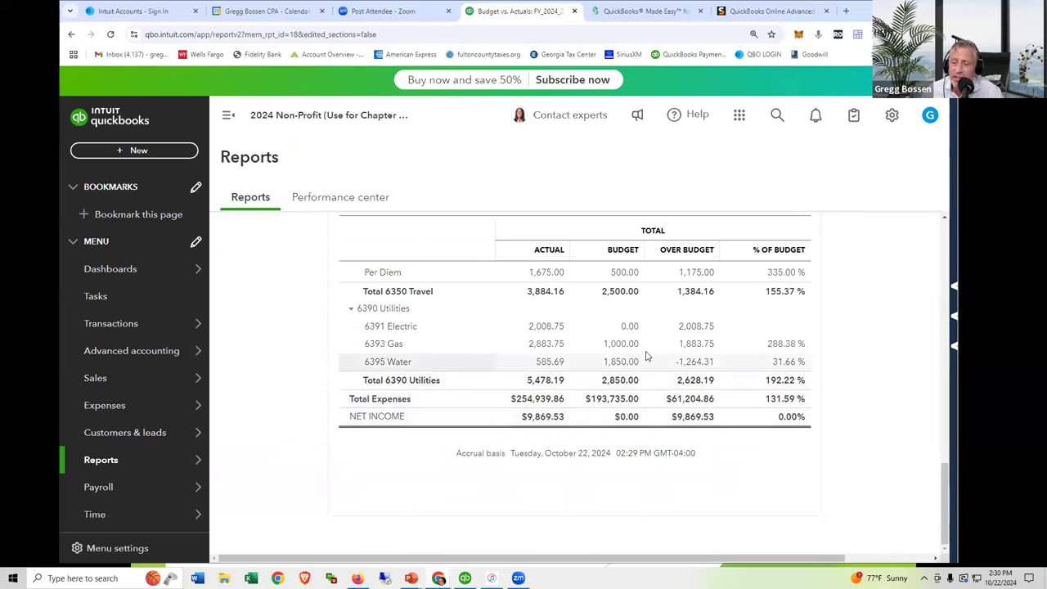
{"action": "scroll", "coordinate": [626, 327], "scroll_direction": "up", "scroll_amount": 3}
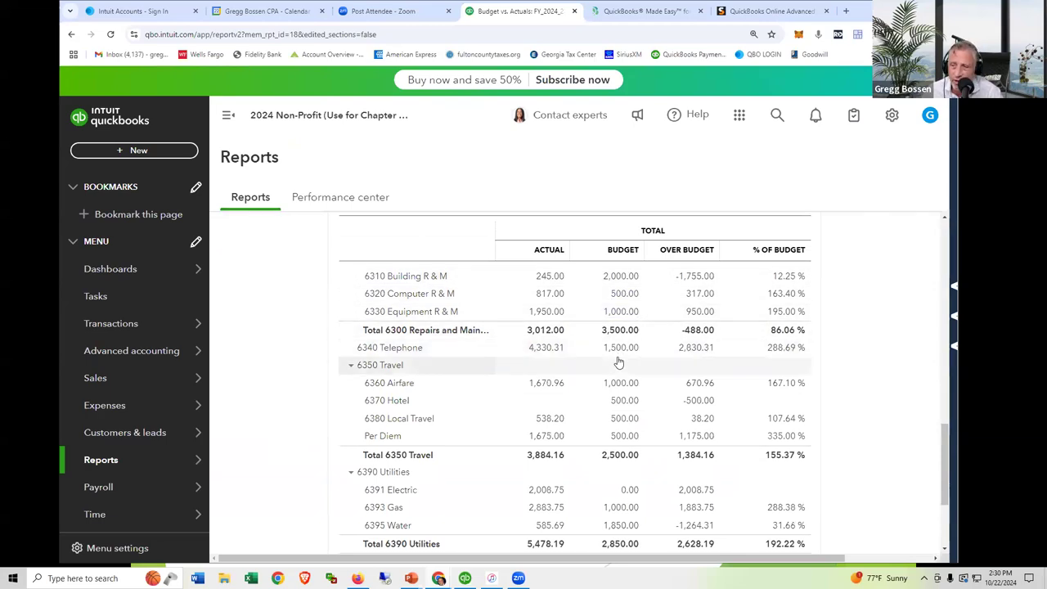
{"action": "scroll", "coordinate": [619, 362], "scroll_direction": "up", "scroll_amount": 5}
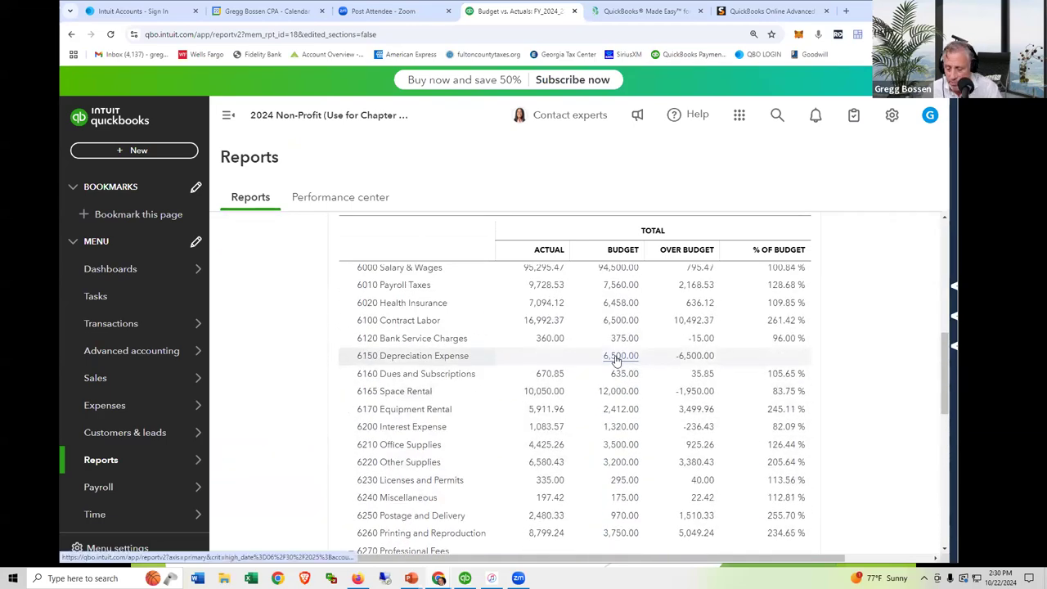
{"action": "scroll", "coordinate": [618, 361], "scroll_direction": "up", "scroll_amount": 5}
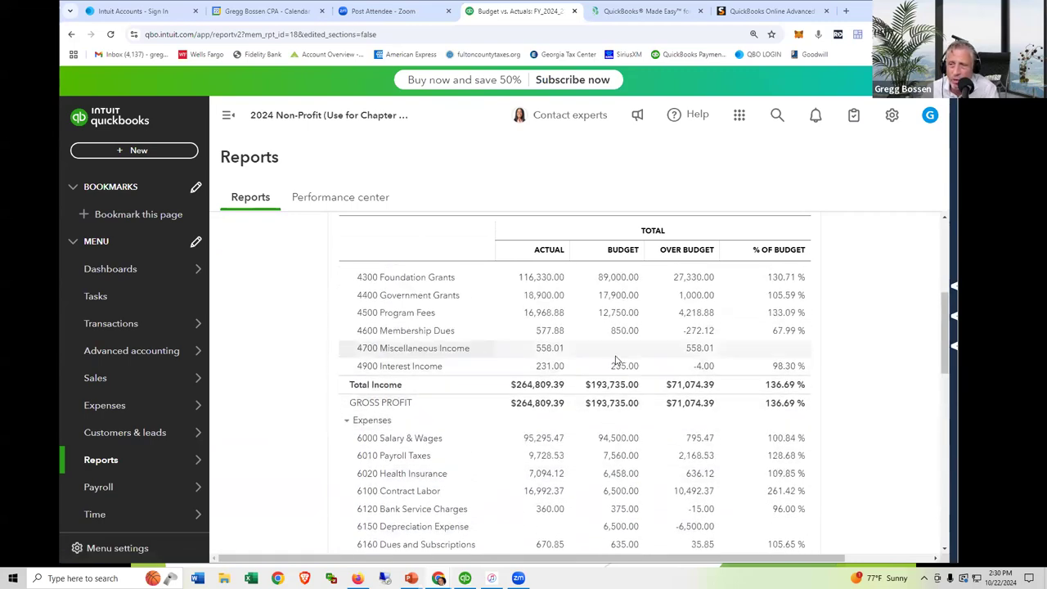
{"action": "scroll", "coordinate": [618, 363], "scroll_direction": "down", "scroll_amount": 1}
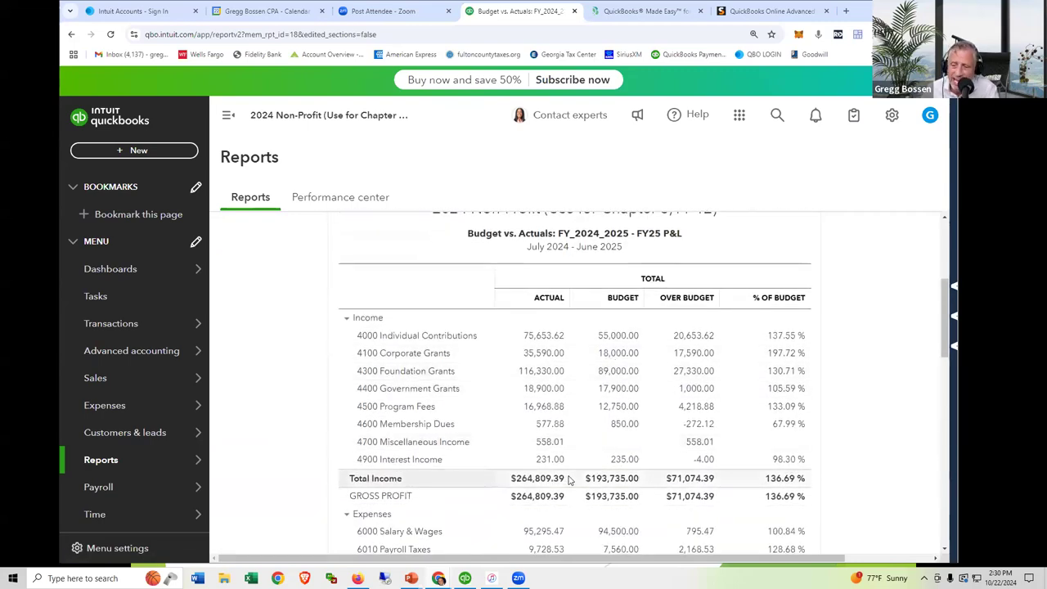
{"action": "scroll", "coordinate": [605, 442], "scroll_direction": "down", "scroll_amount": 3}
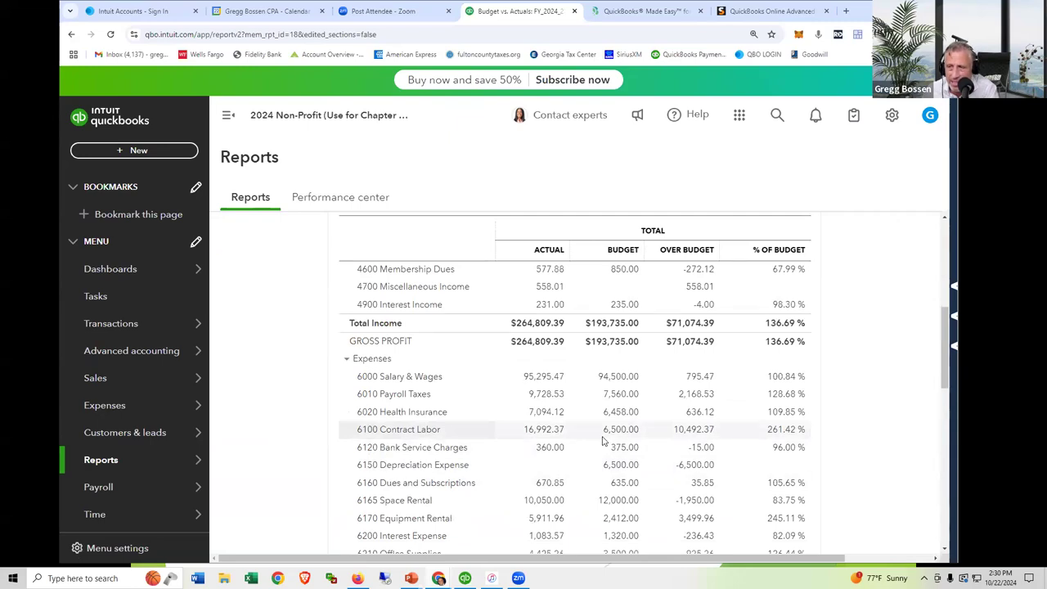
{"action": "key", "text": "alt+Tab"}
{"action": "key", "text": "Right"}
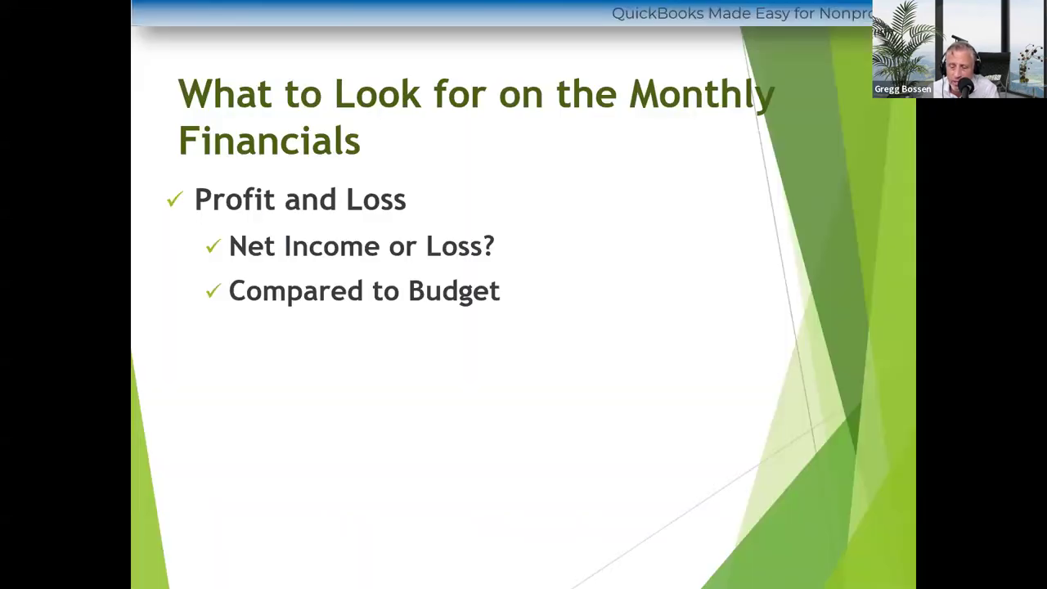
Reveal the 'Diversified revenue sources' bullet, then return to the Budget vs. Actuals report
{"action": "key", "text": "Right"}
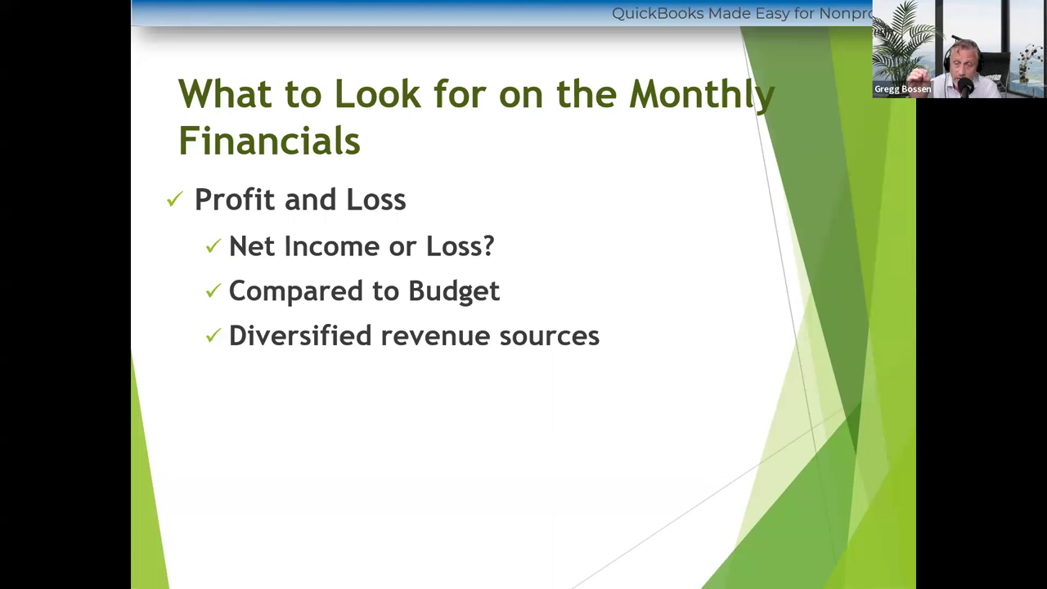
{"action": "key", "text": "alt+Tab"}
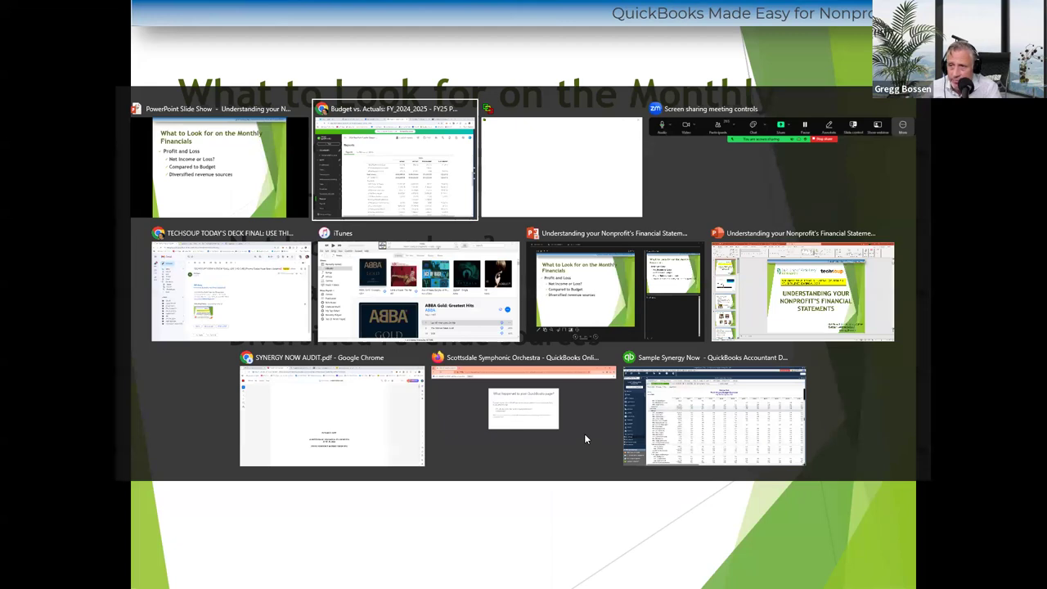
Arrow-mark the Individual Contributions, Corporate, Foundation, Government Grants and Program Fees amounts, then clear them
{"action": "scroll", "coordinate": [555, 313], "scroll_direction": "up", "scroll_amount": 2}
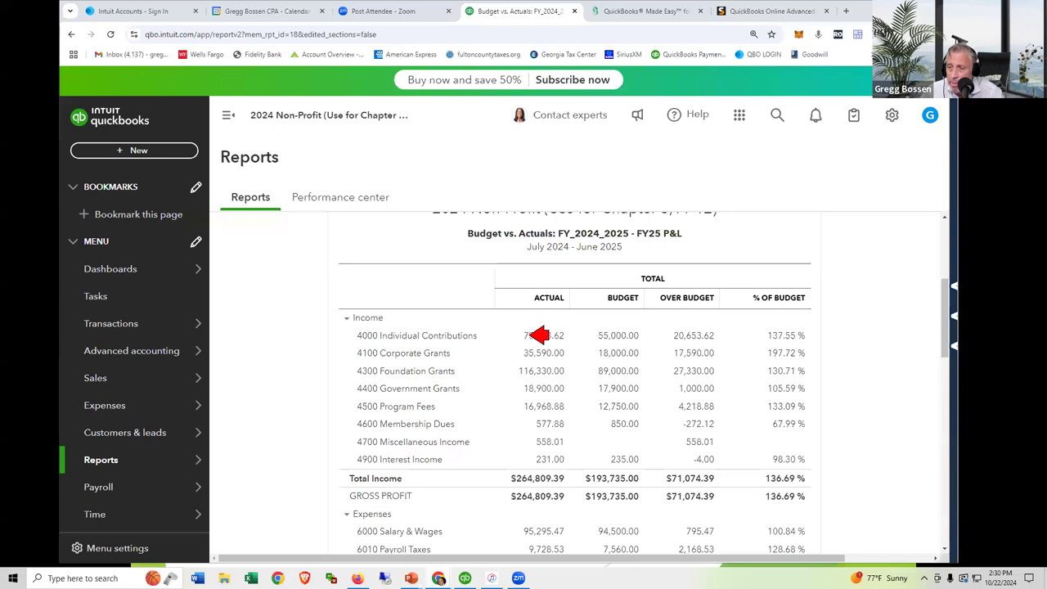
{"action": "left_click", "coordinate": [567, 336]}
{"action": "left_click", "coordinate": [565, 352]}
{"action": "left_click", "coordinate": [565, 371]}
{"action": "left_click", "coordinate": [565, 388]}
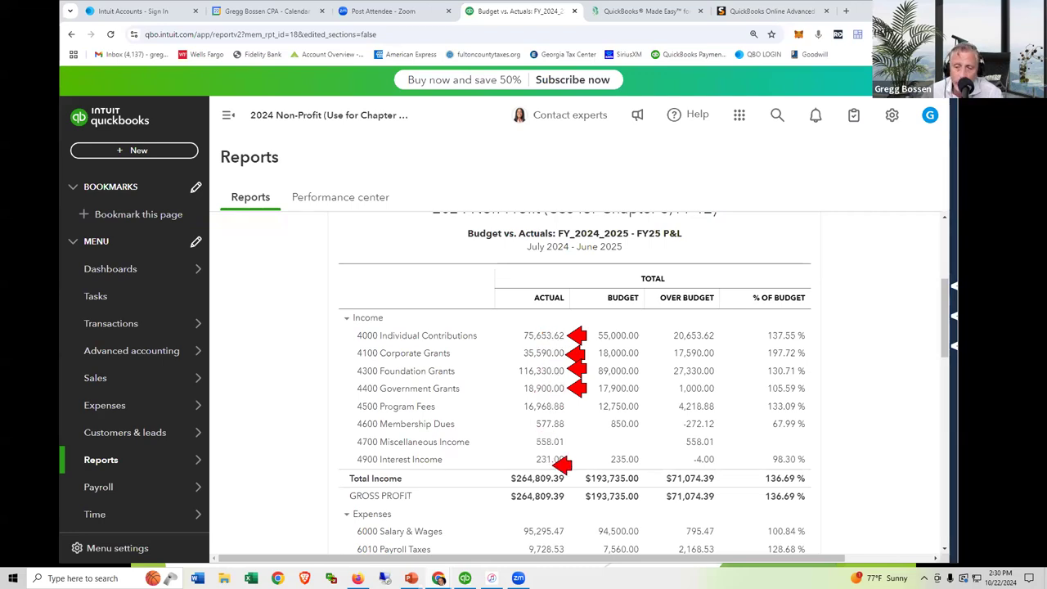
{"action": "left_click", "coordinate": [571, 405]}
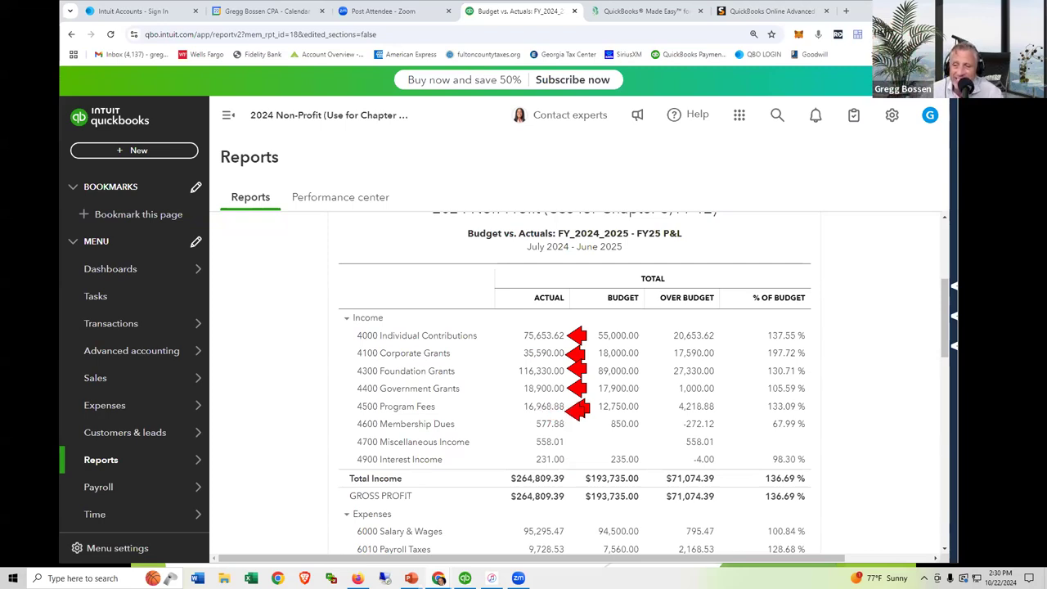
{"action": "key", "text": "Escape"}
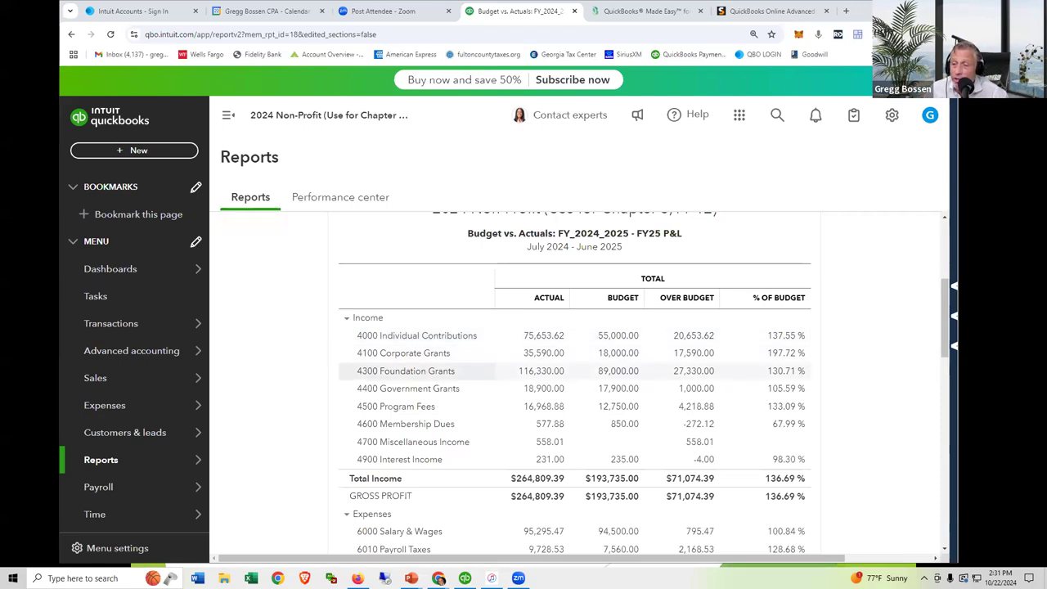
Re-mark Individual Contributions, clear it, then arrow the Individual Contributions and Corporate Grants rows
{"action": "left_click", "coordinate": [564, 370]}
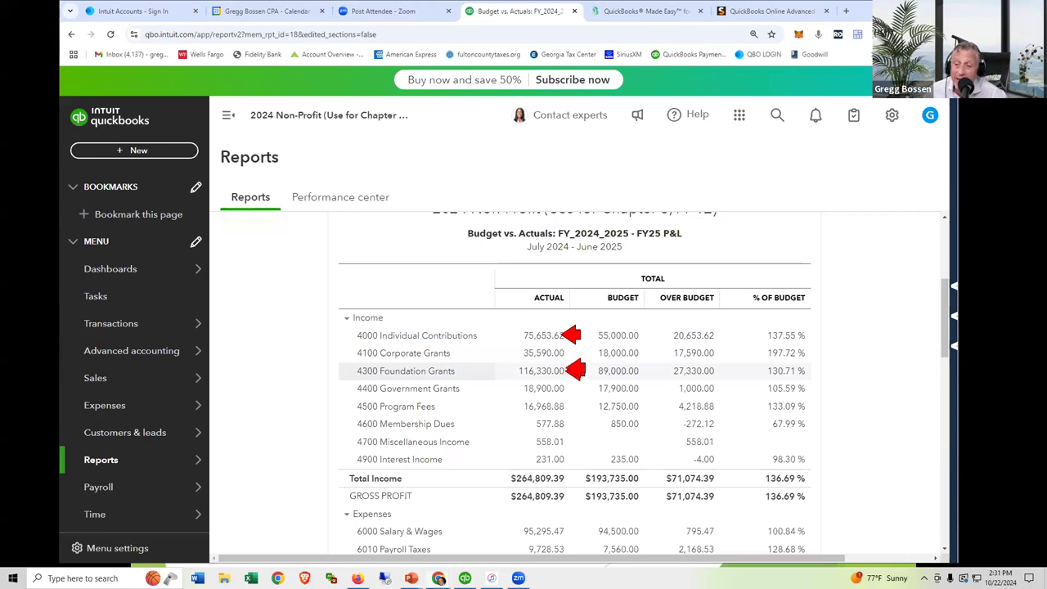
{"action": "key", "text": "Escape"}
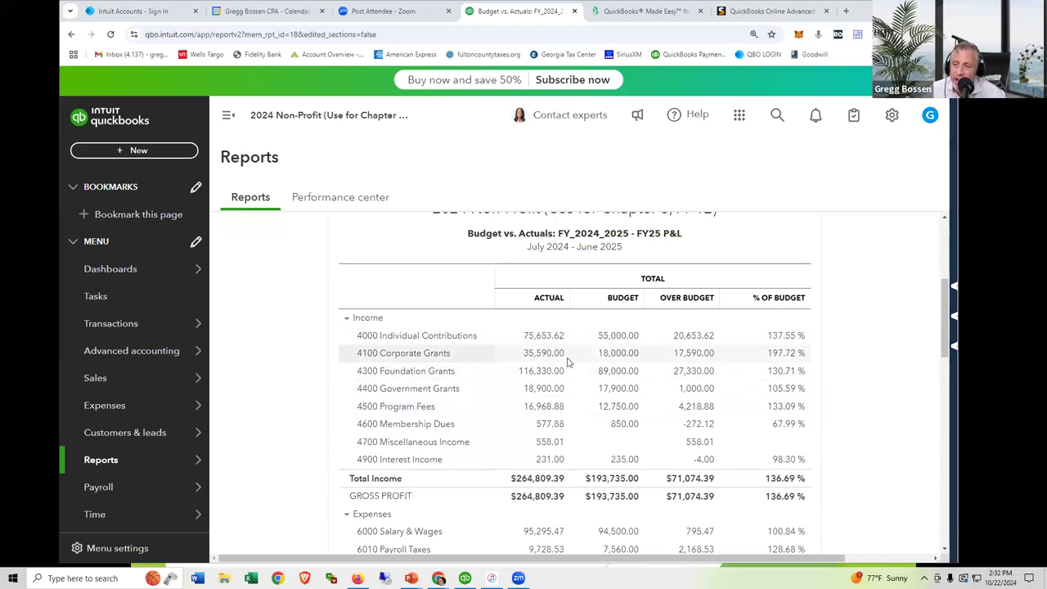
{"action": "left_click", "coordinate": [484, 338]}
{"action": "left_click", "coordinate": [460, 354]}
Arrow-mark the Foundation Grants and Government Grants rows, then clear all arrows
{"action": "left_click", "coordinate": [462, 365]}
{"action": "left_click", "coordinate": [464, 382]}
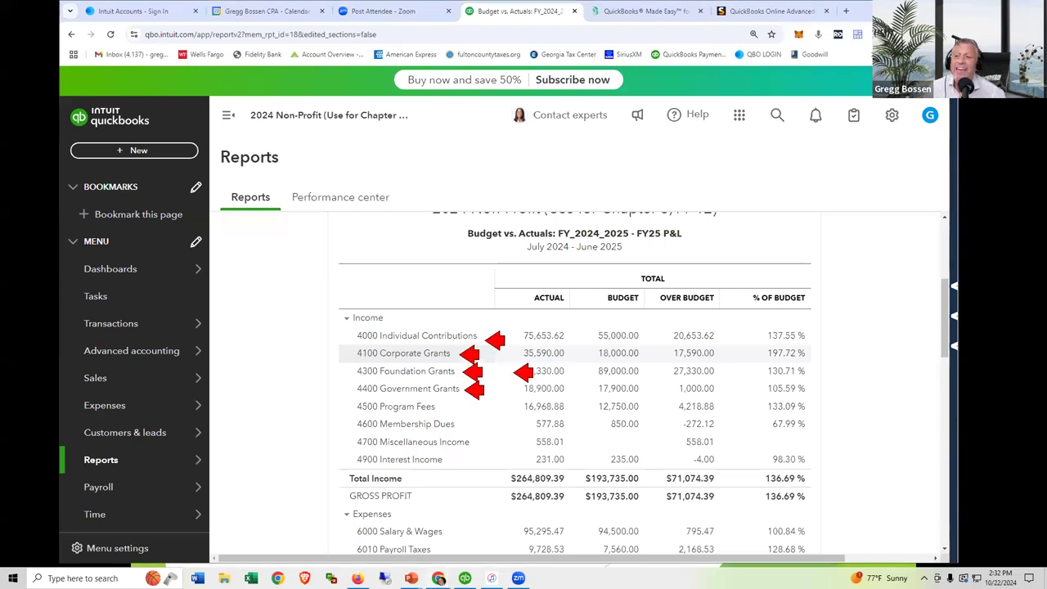
{"action": "key", "text": "Escape"}
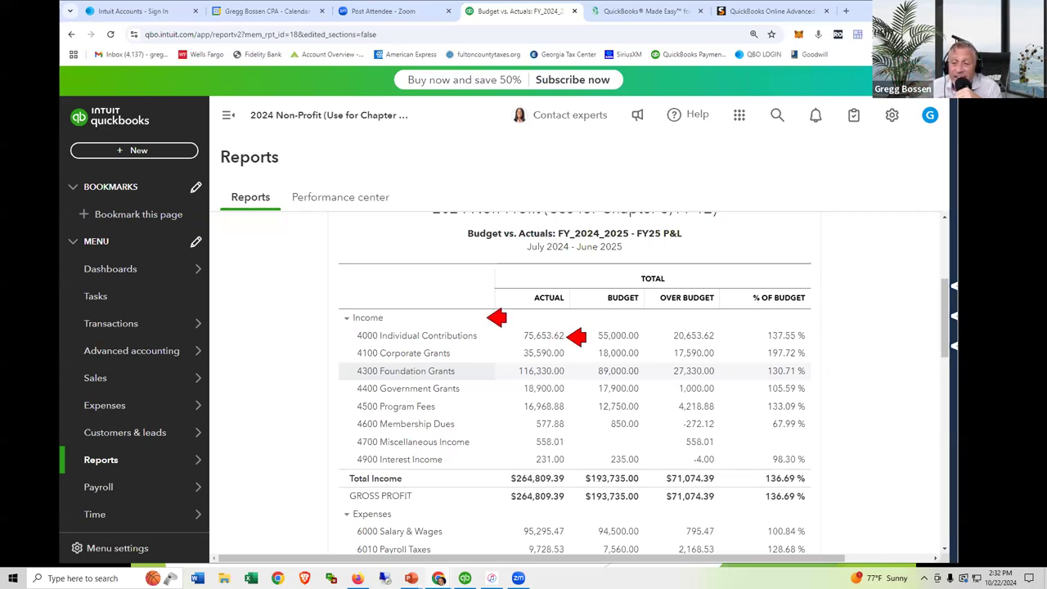
{"action": "key", "text": "Escape"}
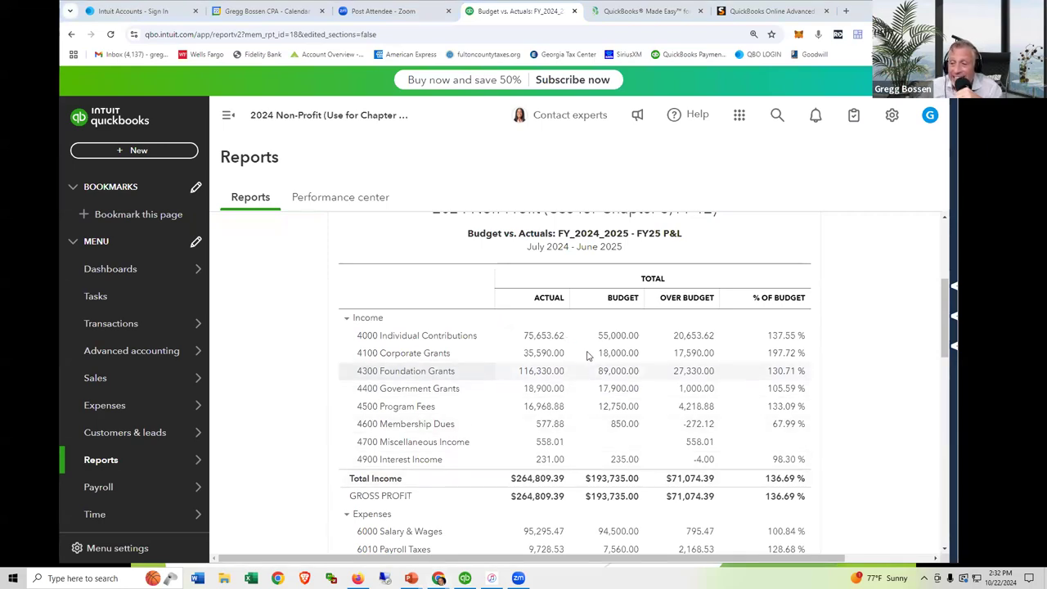
Arrow the Individual Contributions, Corporate and Foundation Grants amounts, clear them, and return to the slideshow
{"action": "key", "text": "ctrl+2"}
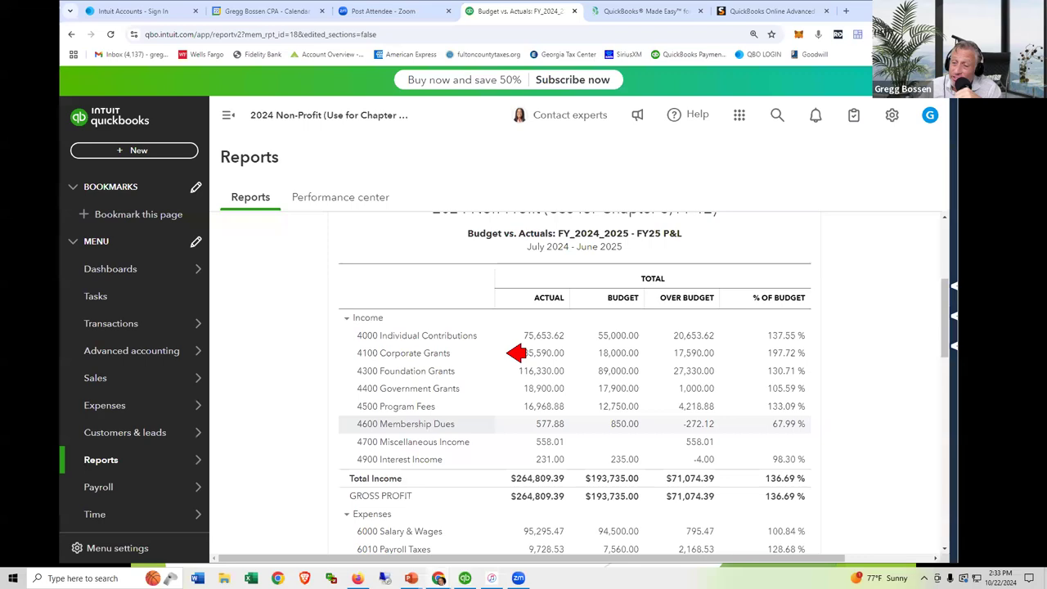
{"action": "left_click", "coordinate": [589, 336]}
{"action": "left_click", "coordinate": [581, 354]}
{"action": "left_click", "coordinate": [578, 373]}
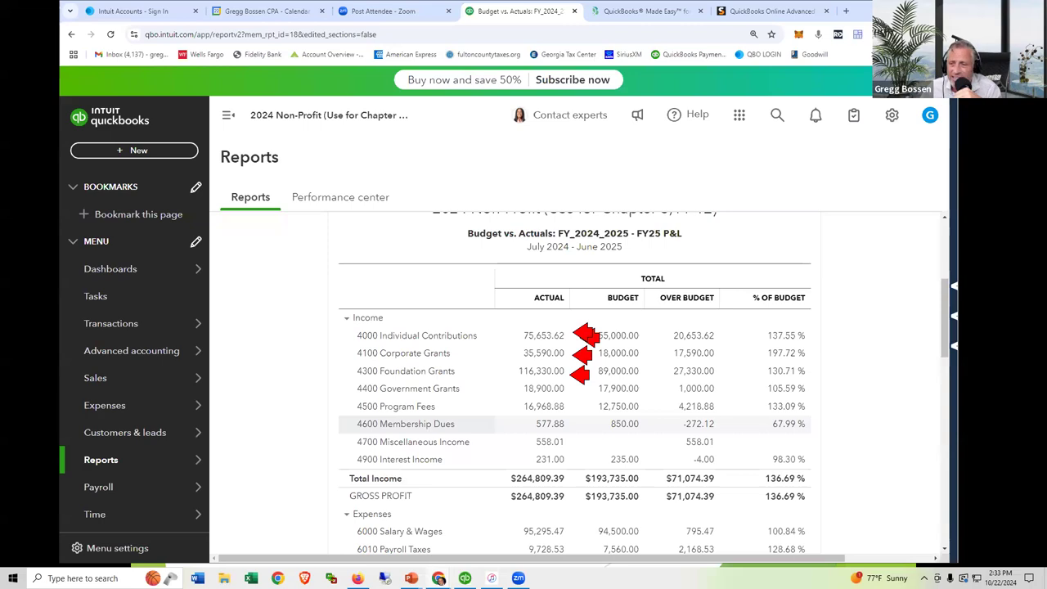
{"action": "key", "text": "Escape"}
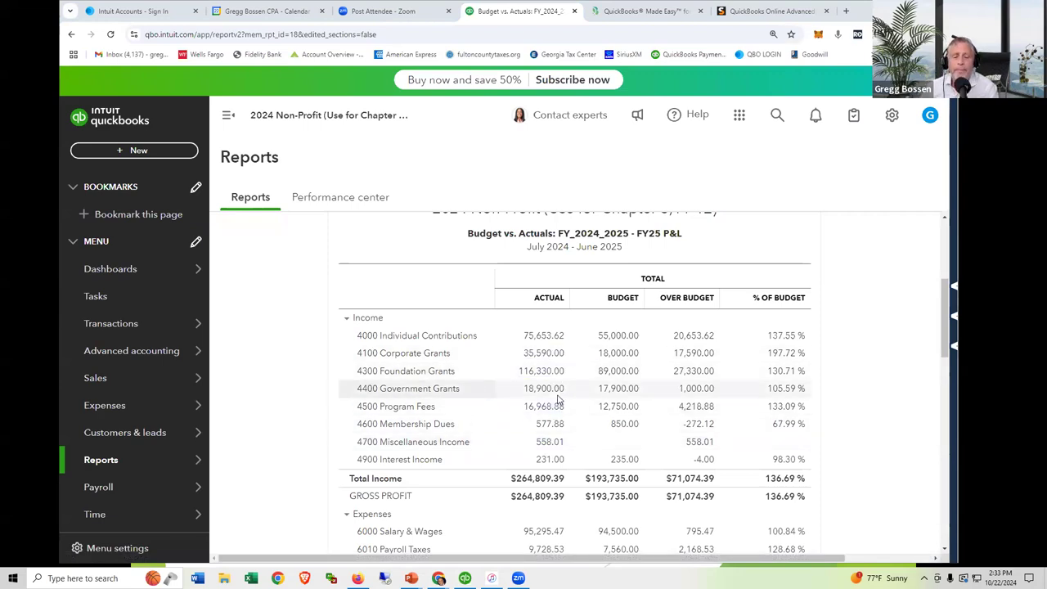
{"action": "key", "text": "alt+Tab"}
{"action": "key", "text": "alt+Tab"}
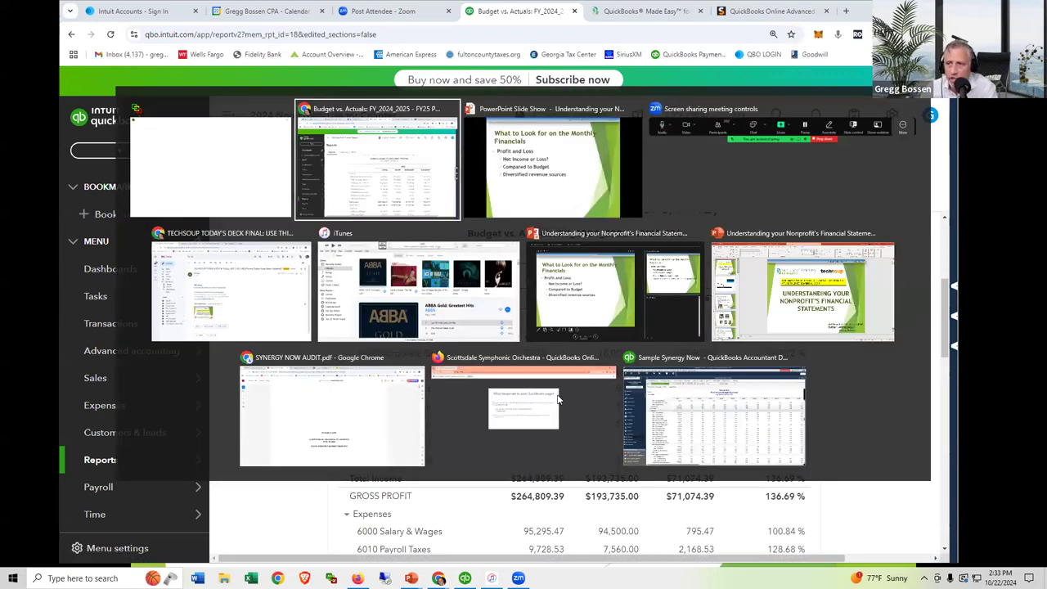
Reveal the 'Too reliant on one entity for income' and program-related expenses bullets, then return to the report
{"action": "key", "text": "Right"}
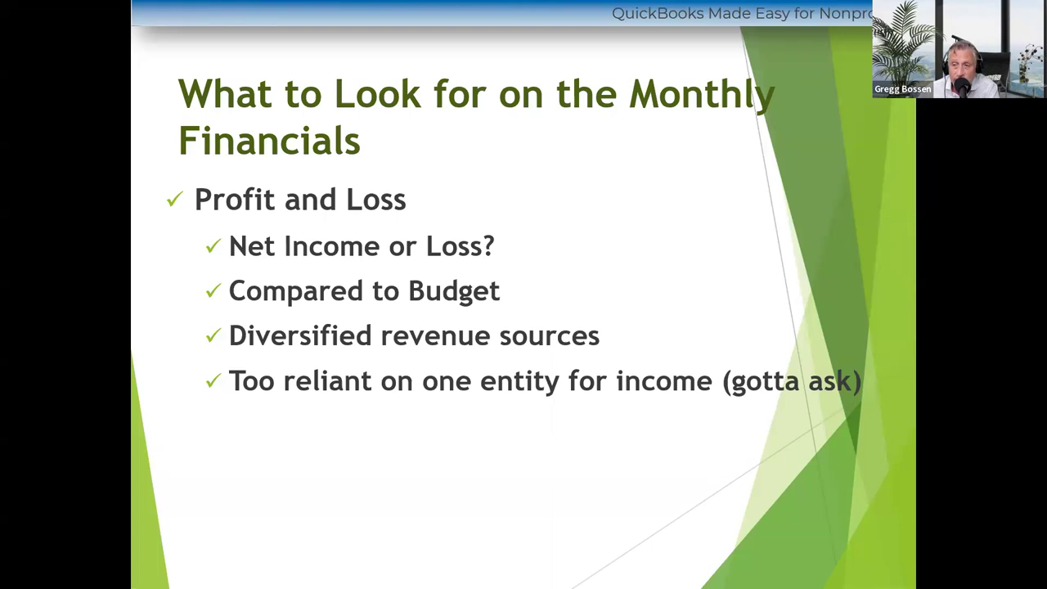
{"action": "key", "text": "Right"}
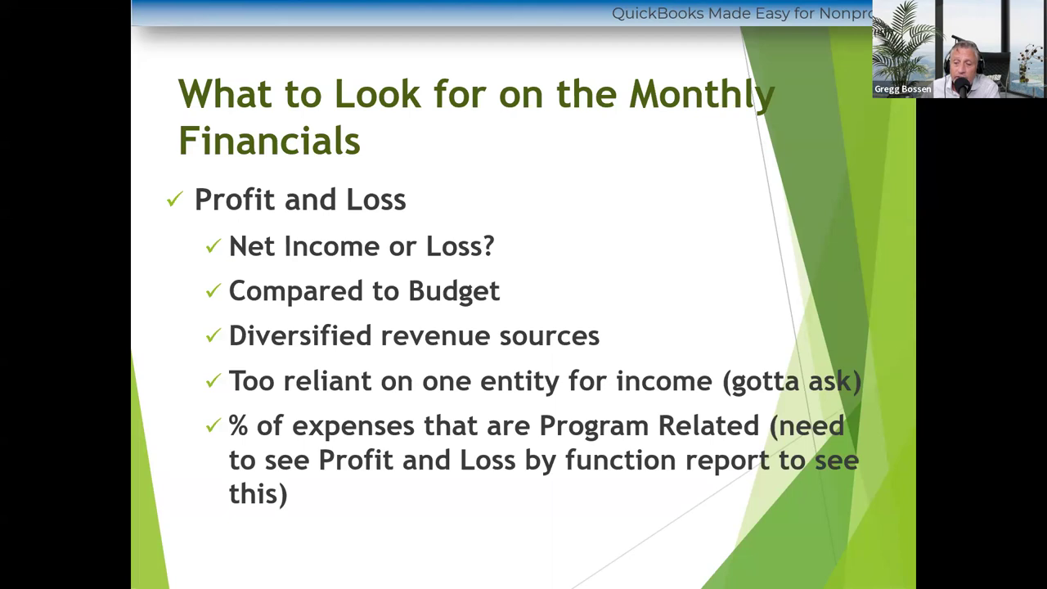
{"action": "key", "text": "alt+Tab"}
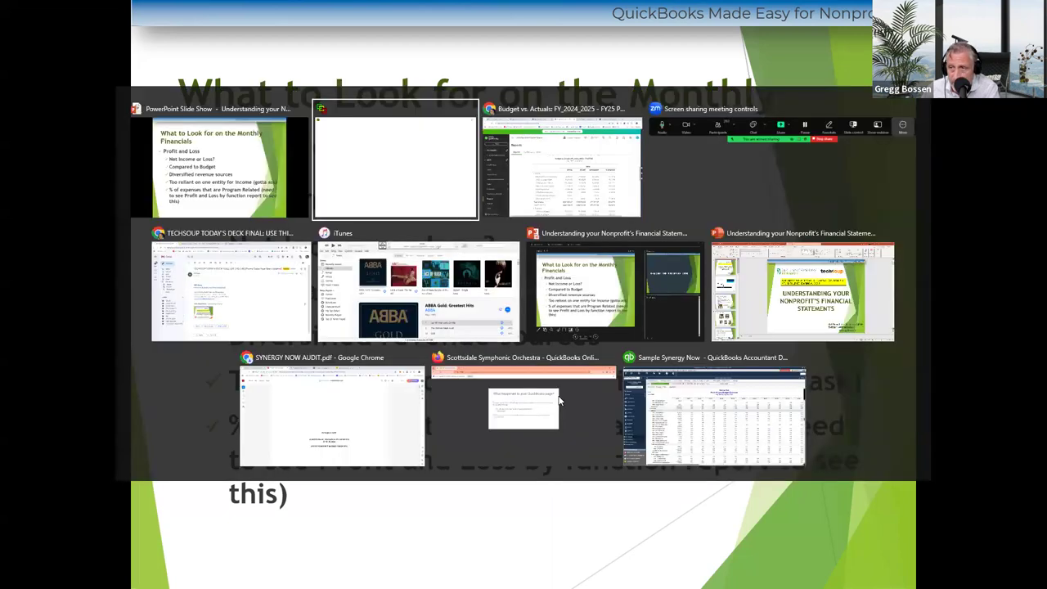
{"action": "key", "text": "alt+Tab"}
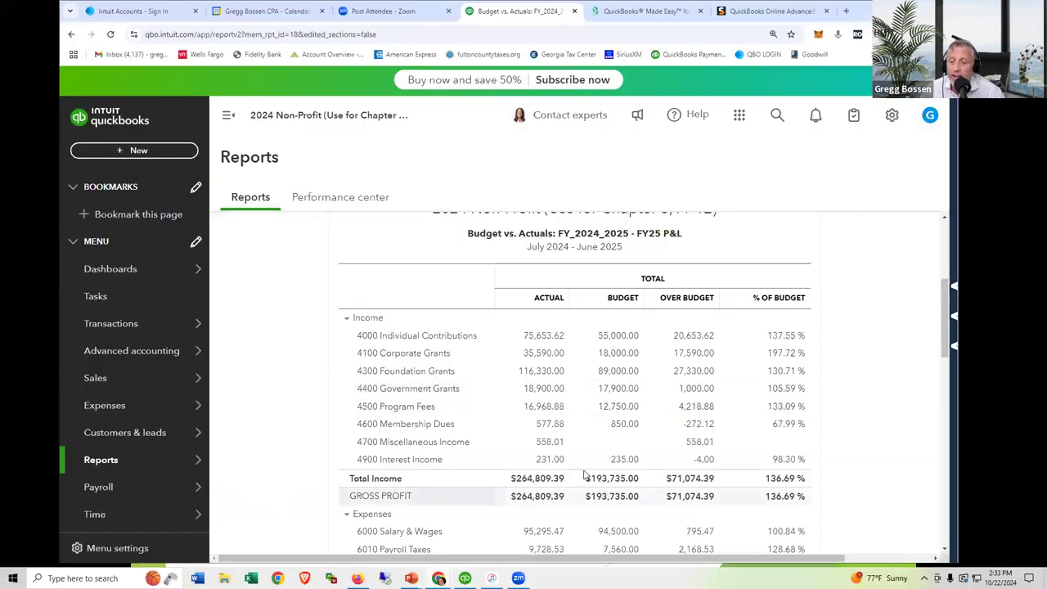
{"action": "scroll", "coordinate": [583, 465], "scroll_direction": "down", "scroll_amount": 3}
{"action": "scroll", "coordinate": [583, 465], "scroll_direction": "down", "scroll_amount": 2}
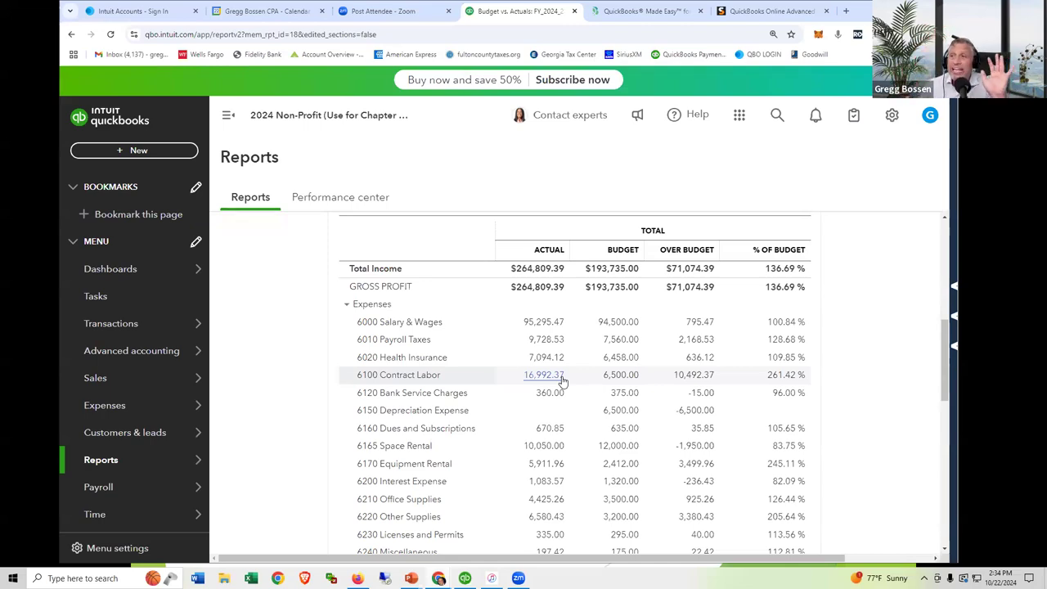
{"action": "right_click", "coordinate": [734, 216]}
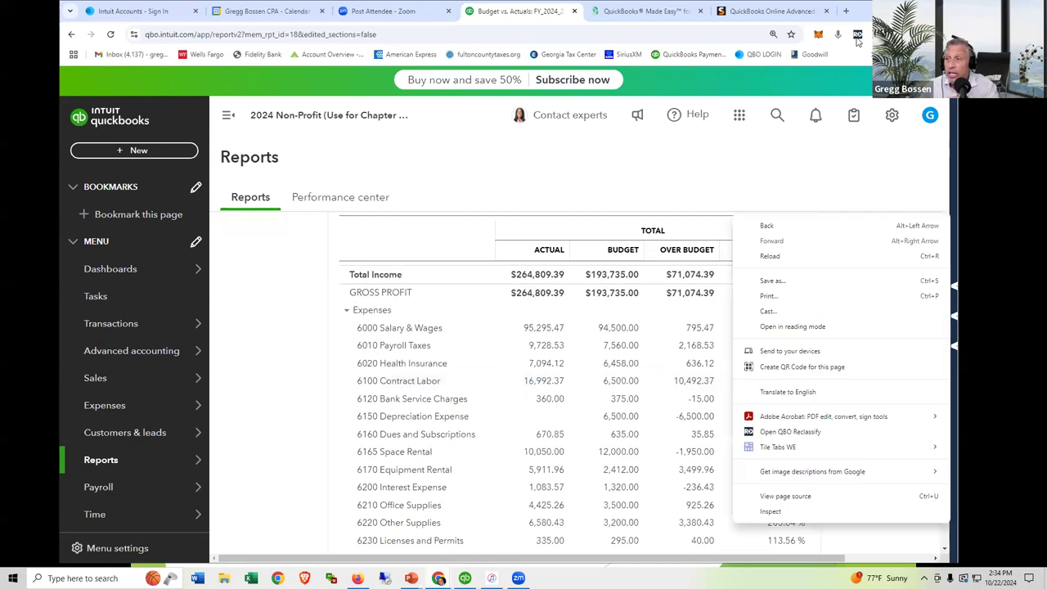
Search '990 pdf' in a new tab and open the Form 990 PDF from the IRS Required filing page
{"action": "left_click", "coordinate": [847, 16]}
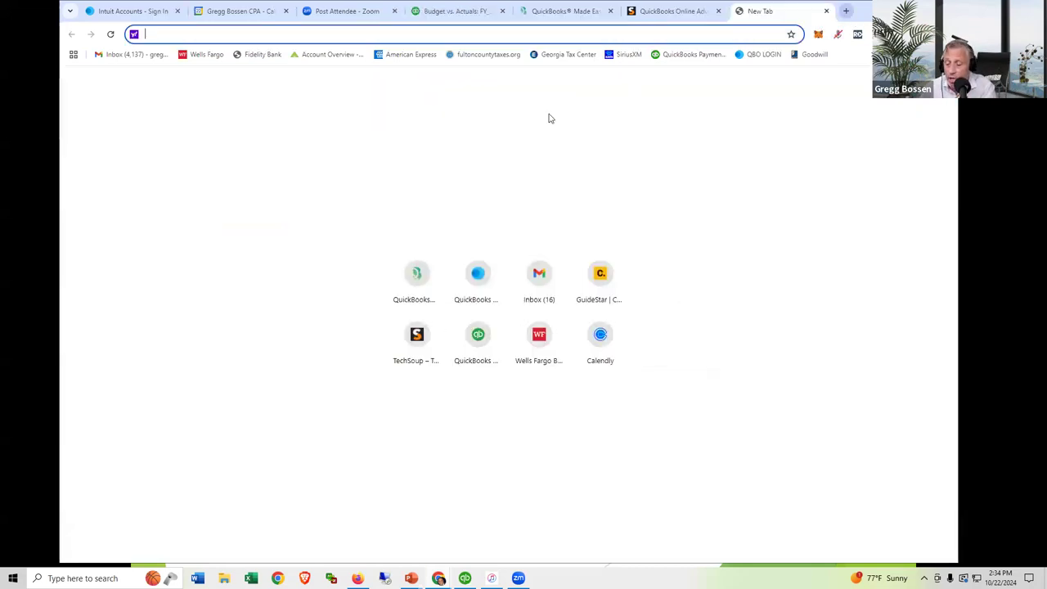
{"action": "type", "text": "990 "}
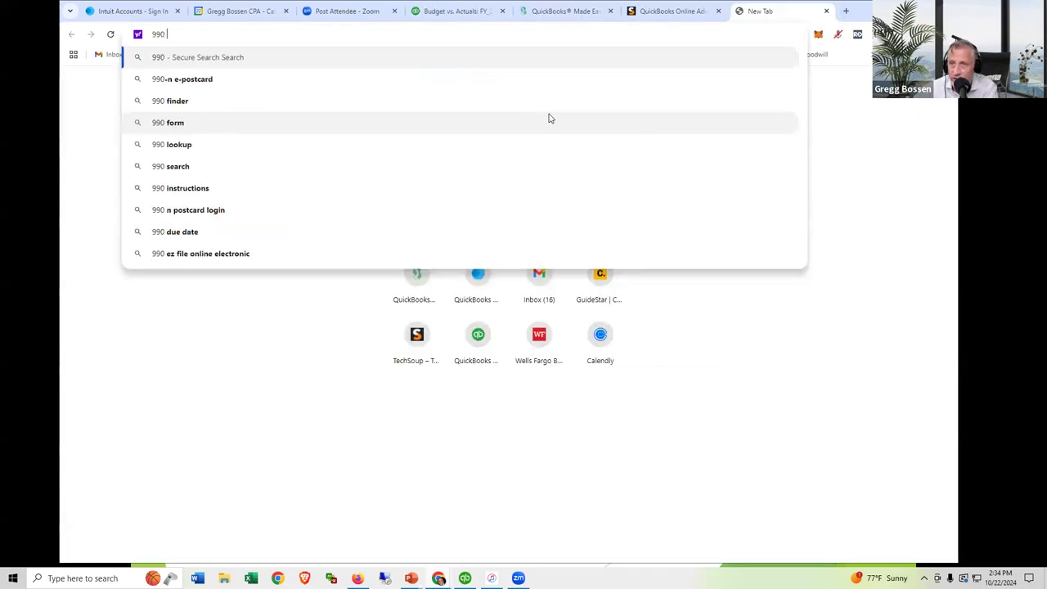
{"action": "type", "text": "pdf"}
{"action": "key", "text": "Return"}
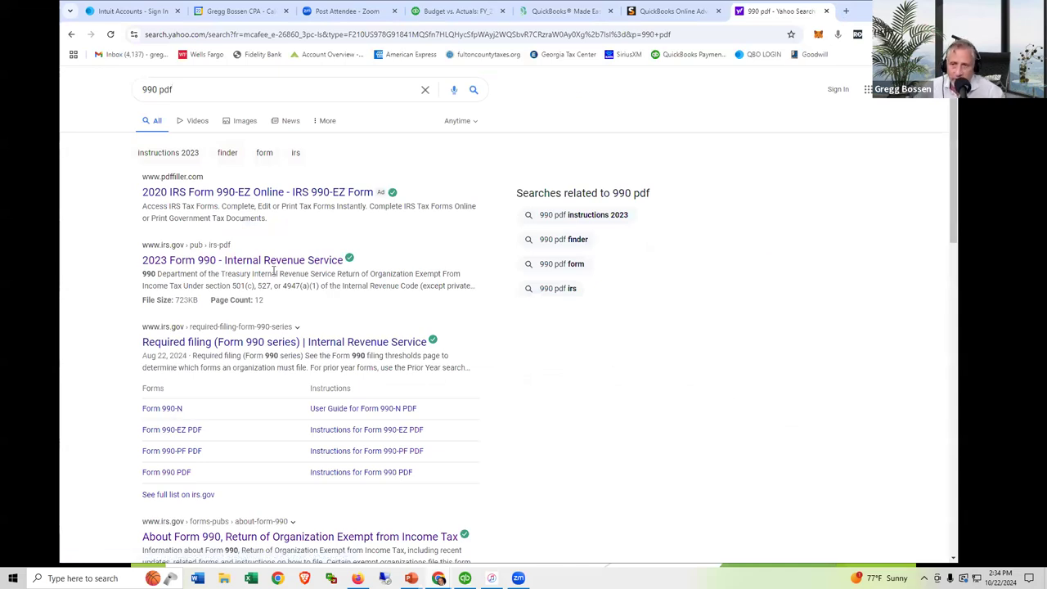
{"action": "left_click", "coordinate": [183, 347]}
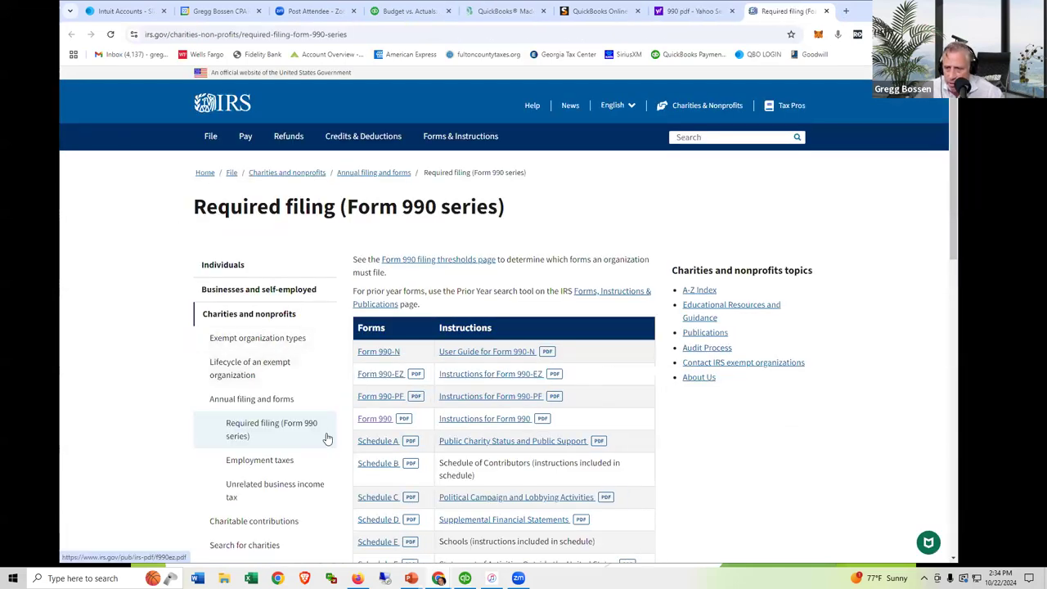
{"action": "left_click", "coordinate": [374, 419]}
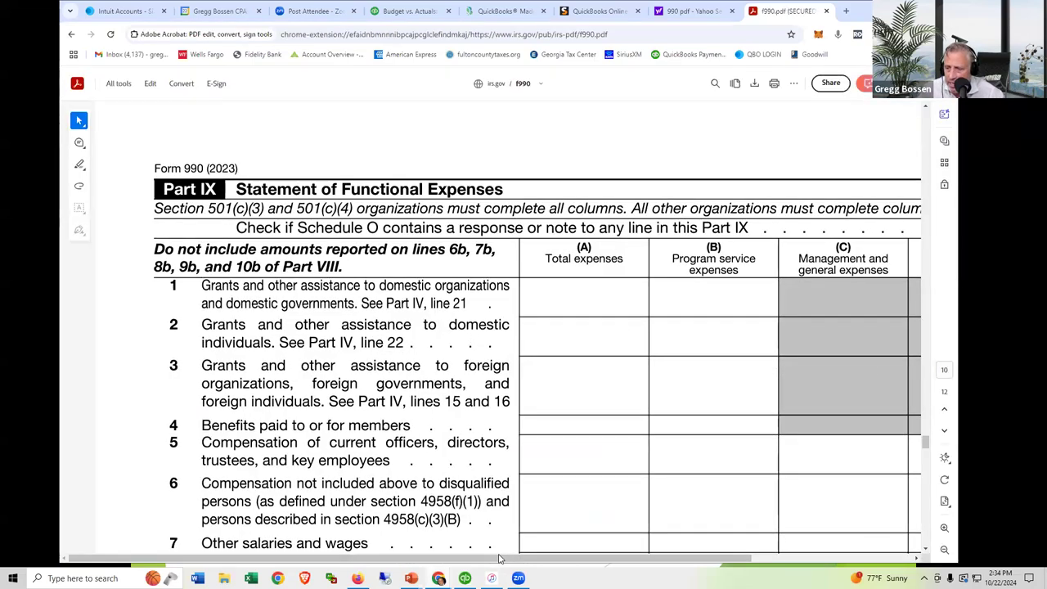
{"action": "scroll", "coordinate": [533, 555], "scroll_direction": "right", "scroll_amount": 5}
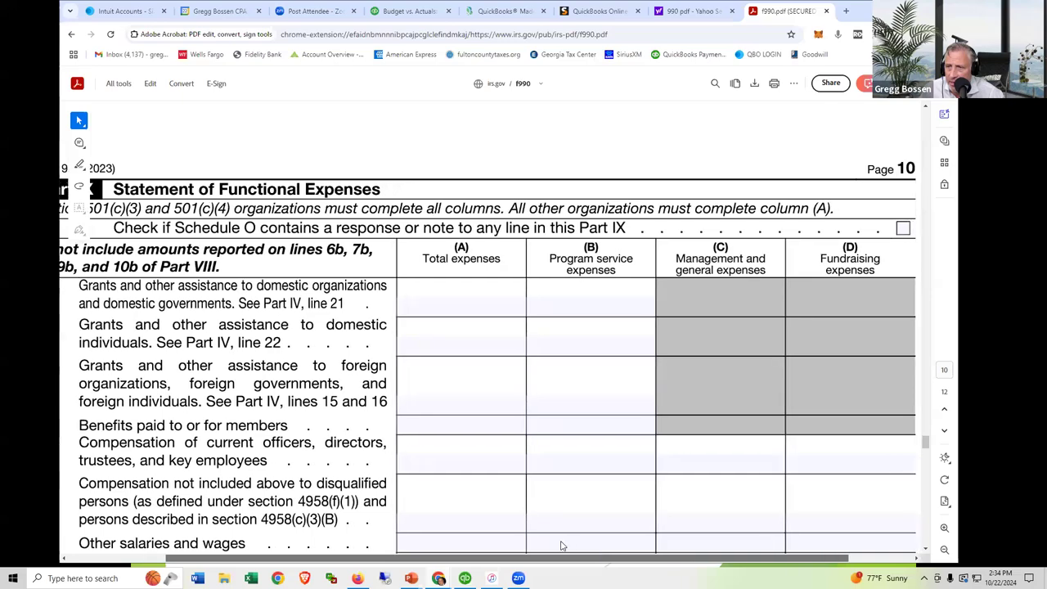
{"action": "scroll", "coordinate": [575, 546], "scroll_direction": "right", "scroll_amount": 2}
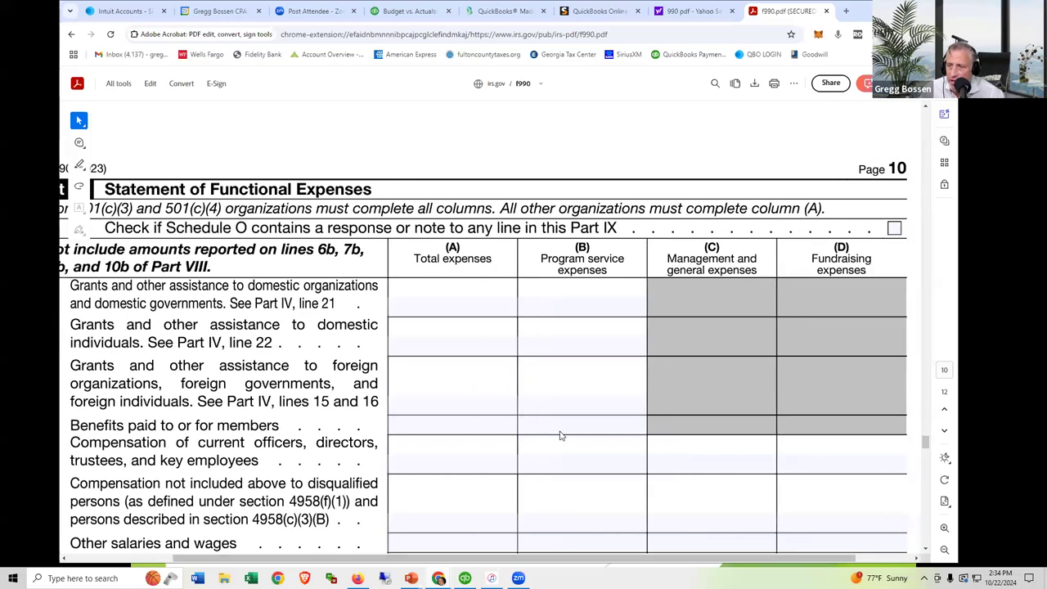
{"action": "scroll", "coordinate": [560, 436], "scroll_direction": "down", "scroll_amount": 3}
{"action": "scroll", "coordinate": [560, 436], "scroll_direction": "down", "scroll_amount": 15}
{"action": "scroll", "coordinate": [561, 438], "scroll_direction": "up", "scroll_amount": 5}
{"action": "scroll", "coordinate": [561, 438], "scroll_direction": "up", "scroll_amount": 2}
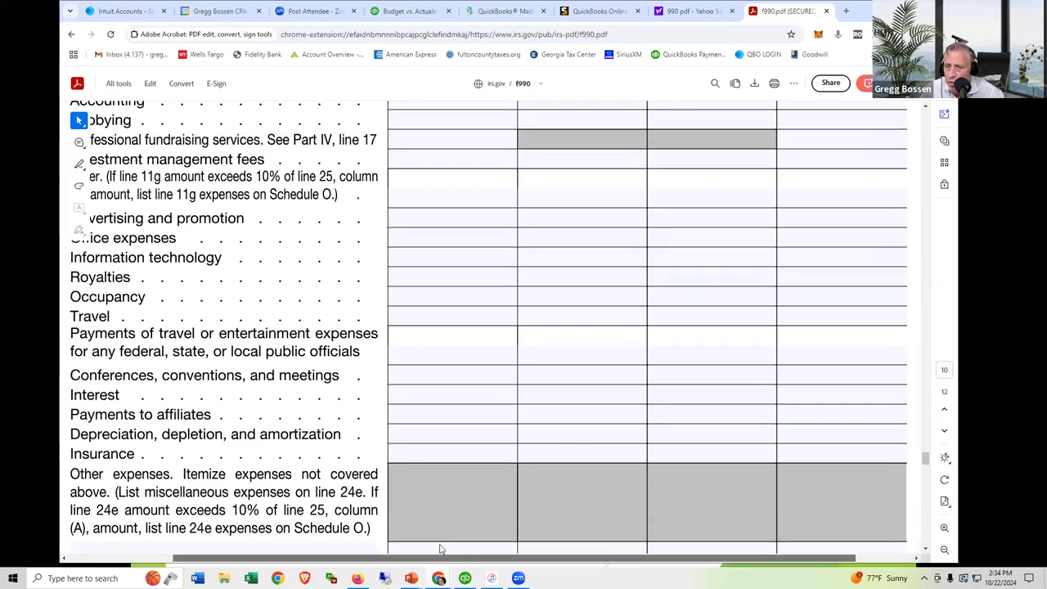
{"action": "scroll", "coordinate": [439, 555], "scroll_direction": "left", "scroll_amount": 2}
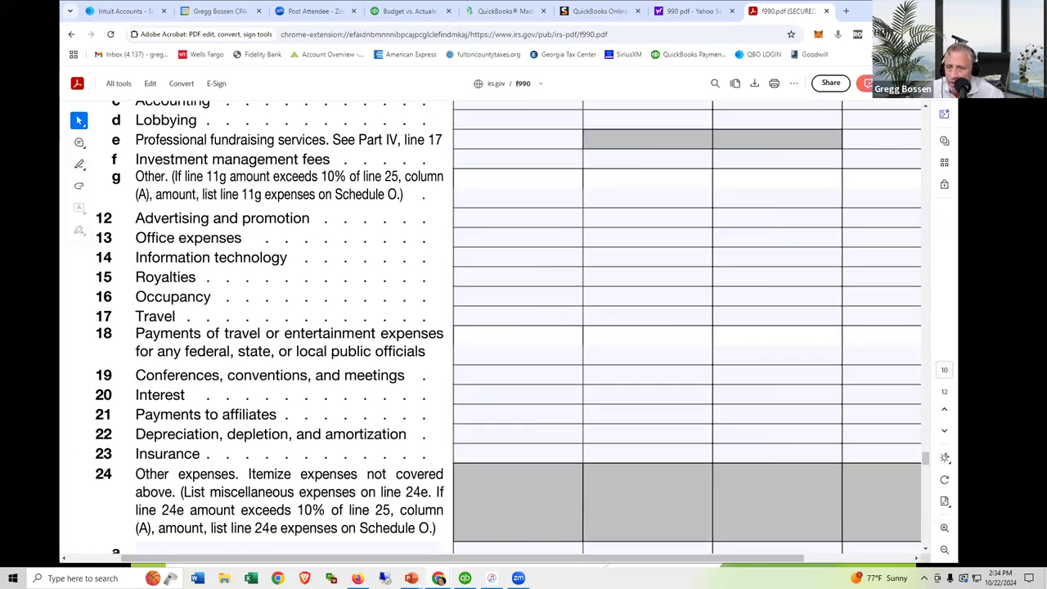
{"action": "left_click", "coordinate": [229, 292]}
{"action": "left_click", "coordinate": [233, 319]}
{"action": "left_click", "coordinate": [274, 237]}
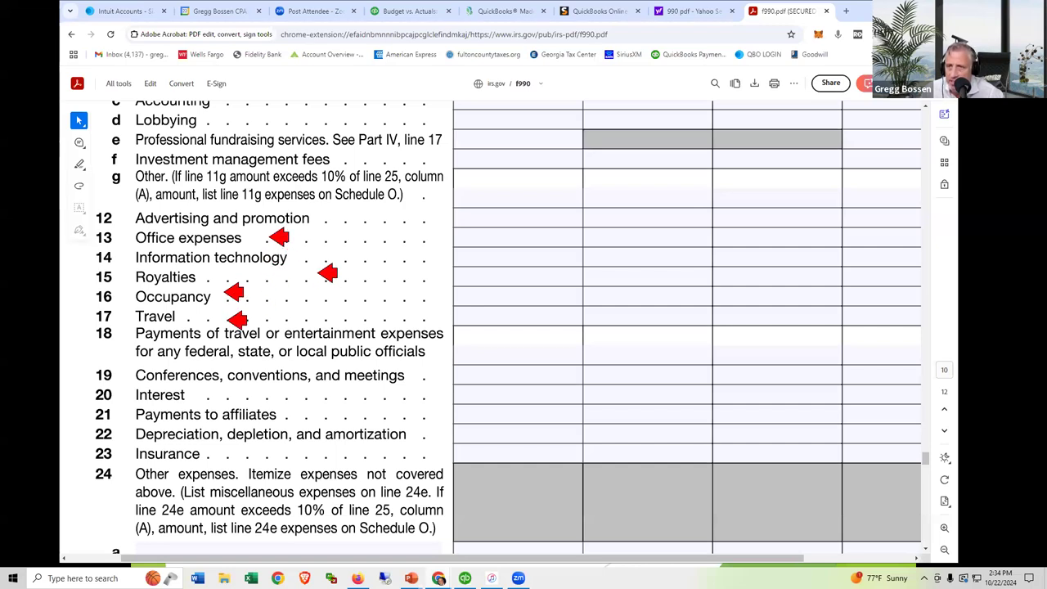
{"action": "scroll", "coordinate": [341, 289], "scroll_direction": "up", "scroll_amount": 3}
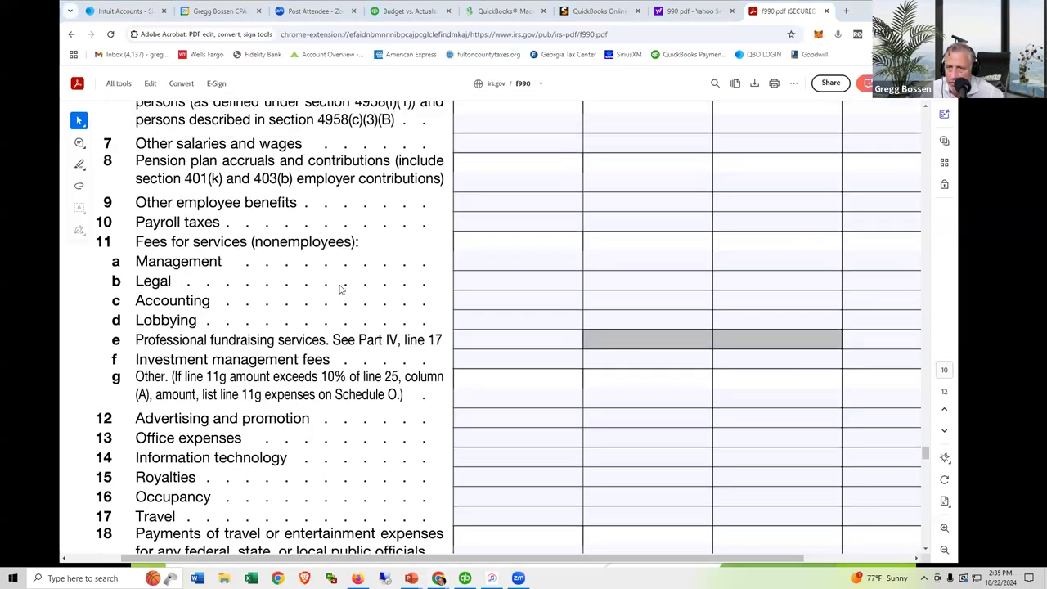
{"action": "scroll", "coordinate": [340, 288], "scroll_direction": "up", "scroll_amount": 1}
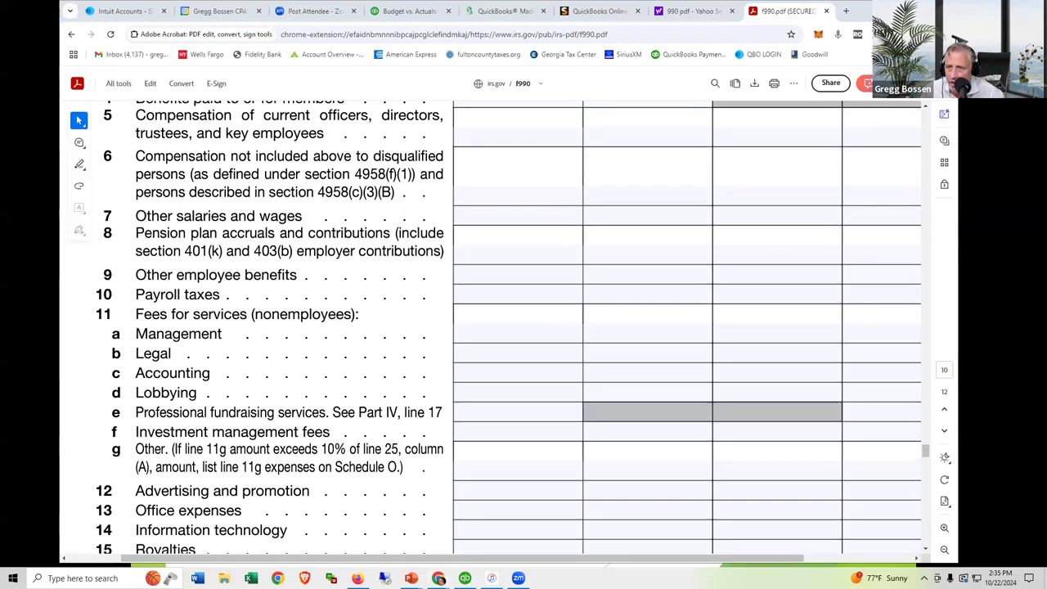
{"action": "left_click", "coordinate": [318, 216]}
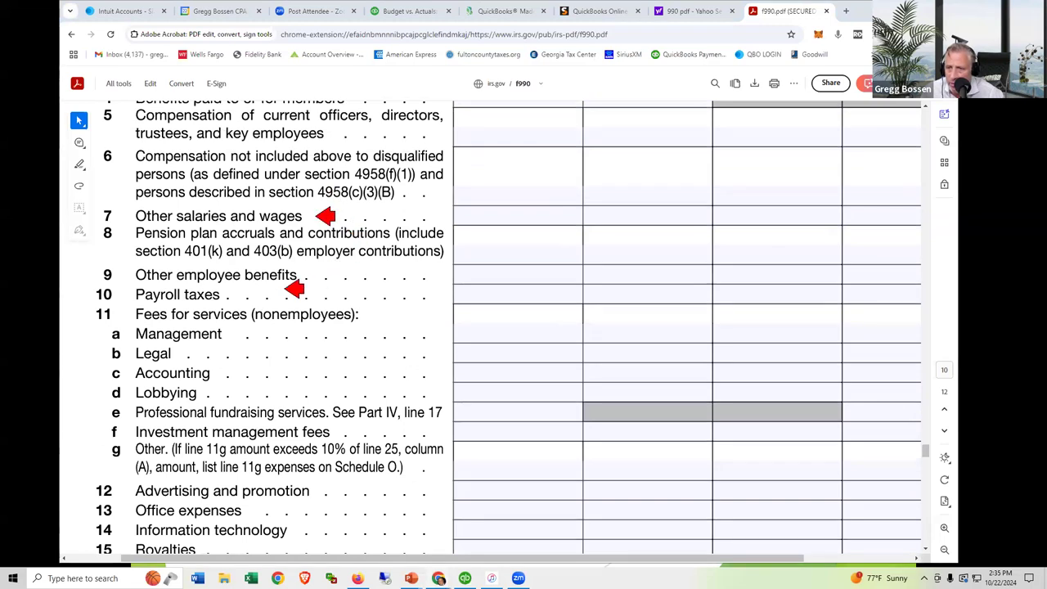
{"action": "key", "text": "Escape"}
{"action": "scroll", "coordinate": [531, 316], "scroll_direction": "up", "scroll_amount": 5}
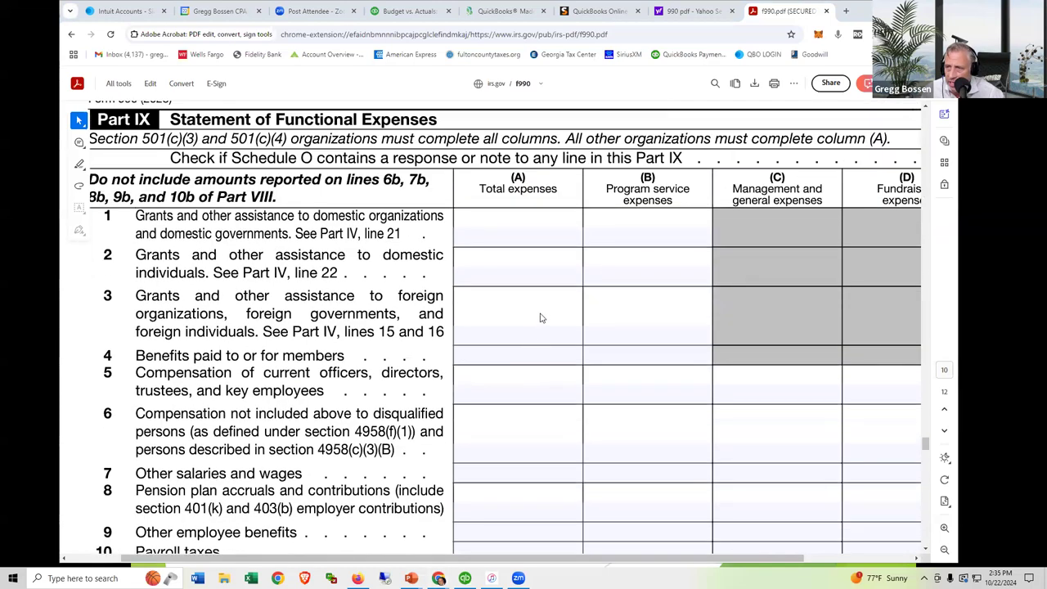
{"action": "left_click", "coordinate": [690, 259]}
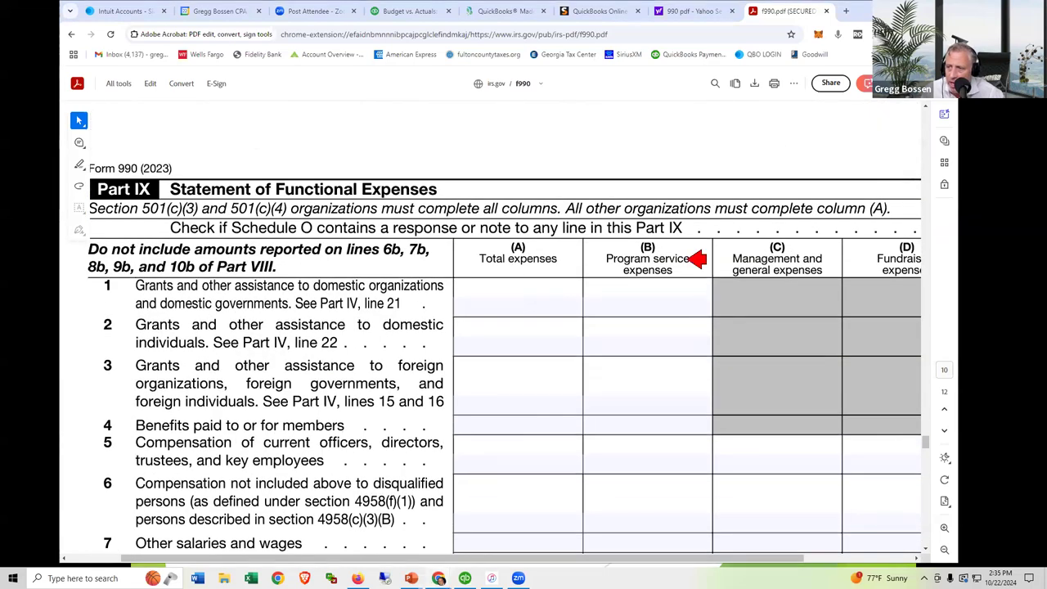
{"action": "left_click", "coordinate": [802, 249]}
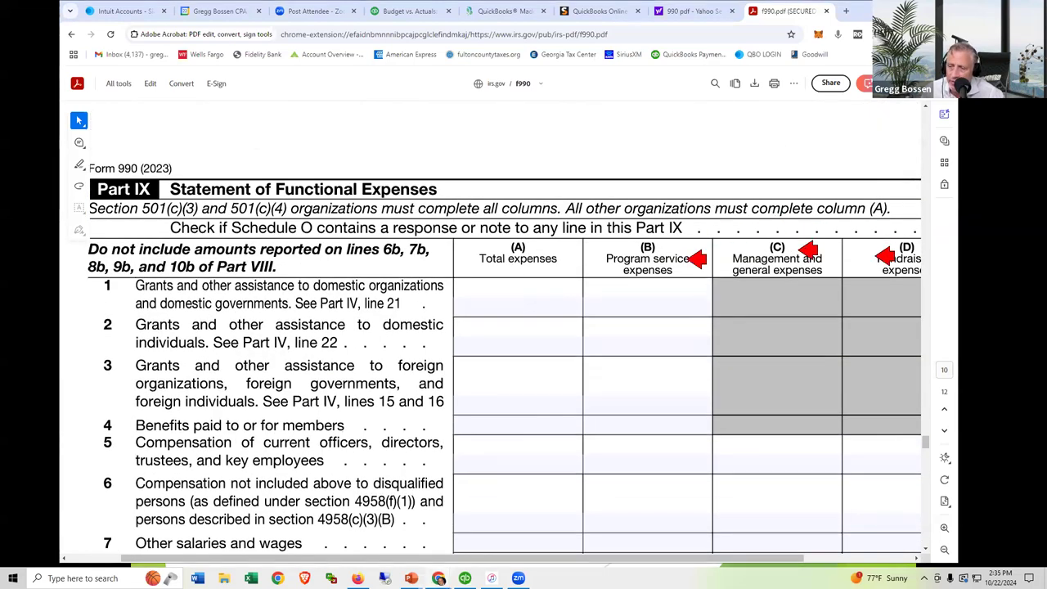
{"action": "left_click", "coordinate": [878, 257]}
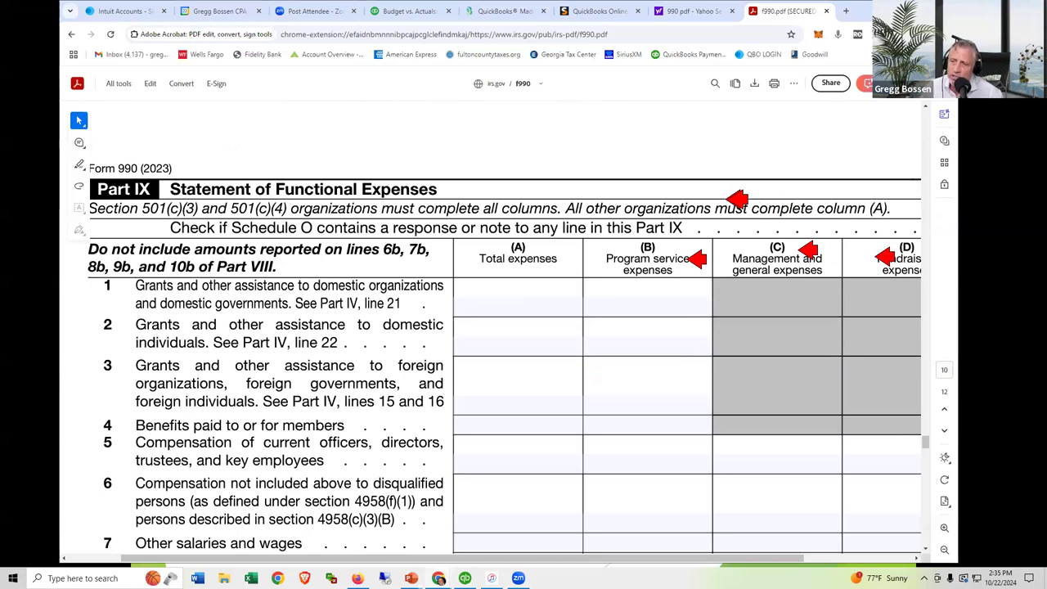
{"action": "key", "text": "Escape"}
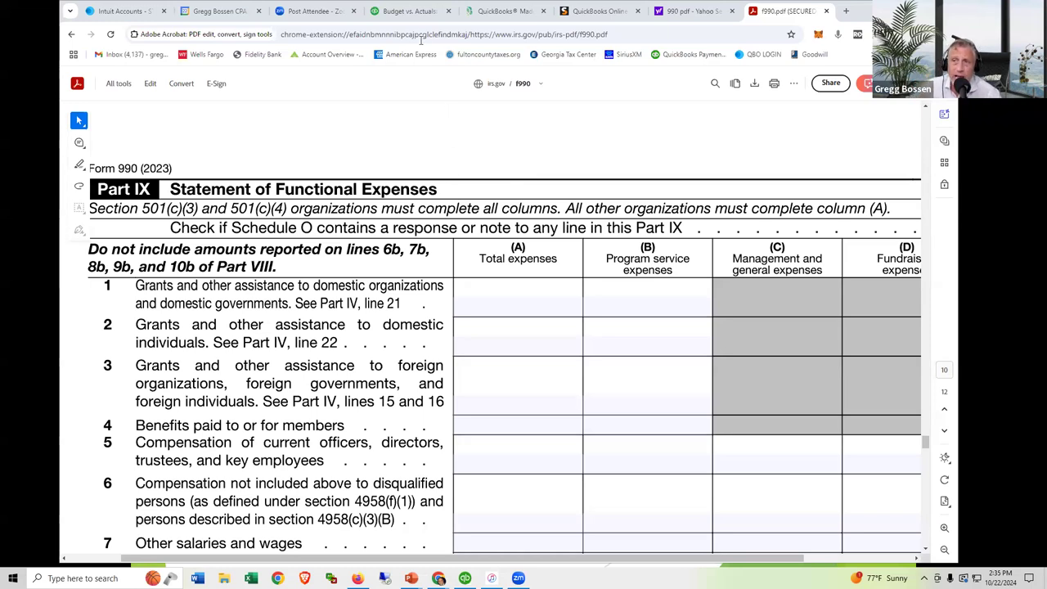
{"action": "left_click", "coordinate": [409, 13]}
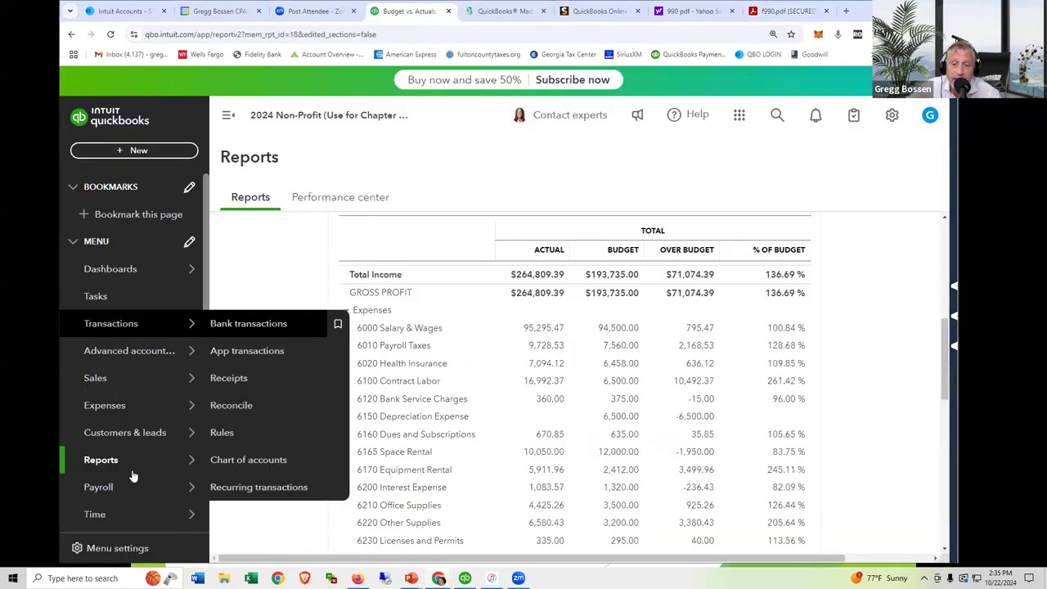
Open the saved 'Profit and Loss By Class 24-25' report and collapse the navigation to widen it
{"action": "mouse_move", "coordinate": [139, 463]}
{"action": "left_click", "coordinate": [220, 461]}
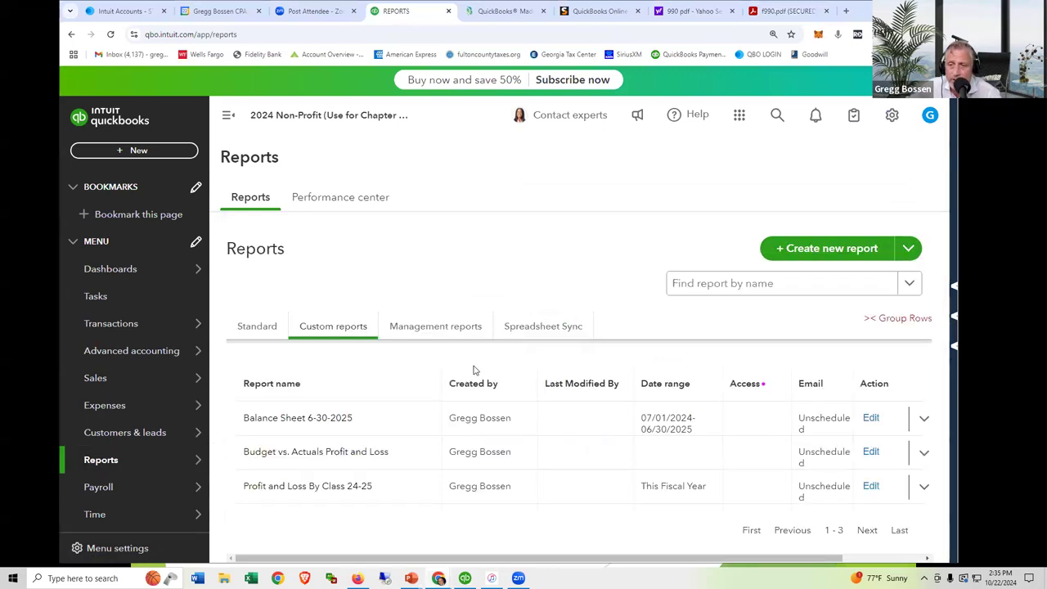
{"action": "left_click", "coordinate": [286, 482]}
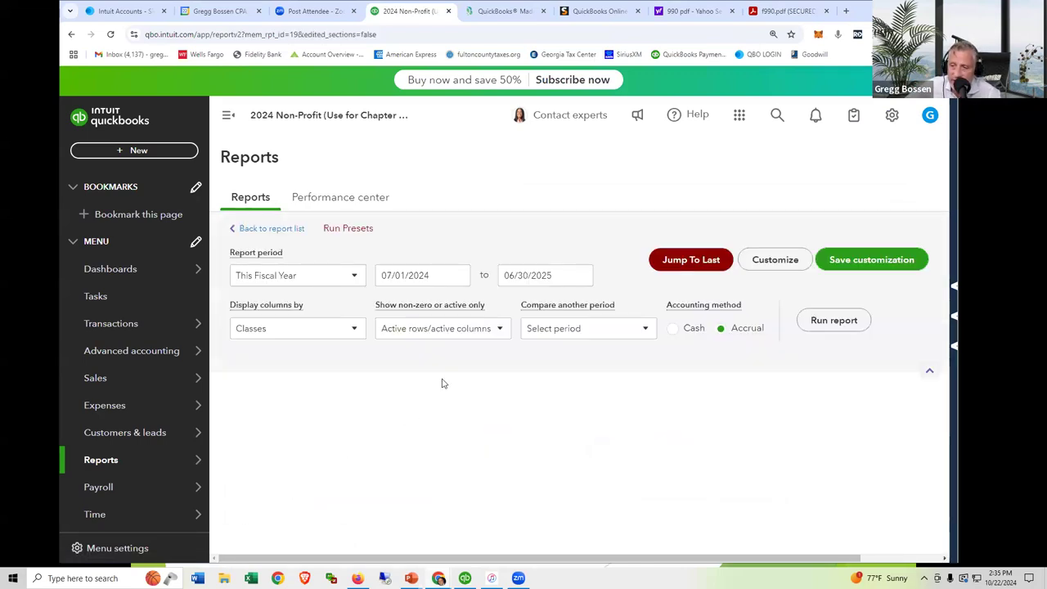
{"action": "scroll", "coordinate": [535, 413], "scroll_direction": "down", "scroll_amount": 1}
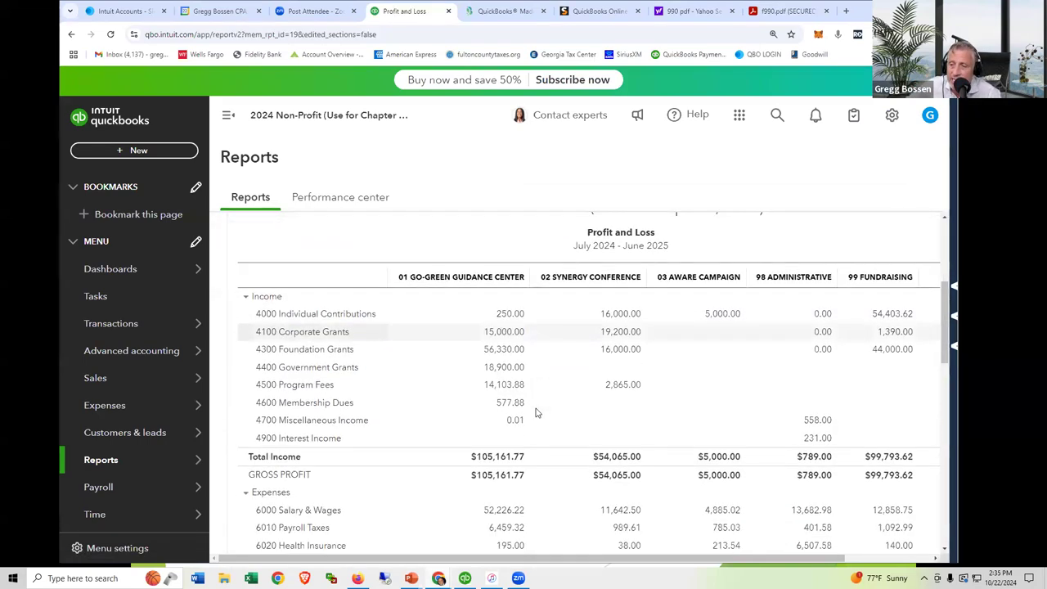
{"action": "scroll", "coordinate": [536, 412], "scroll_direction": "down", "scroll_amount": 2}
{"action": "scroll", "coordinate": [536, 413], "scroll_direction": "down", "scroll_amount": 1}
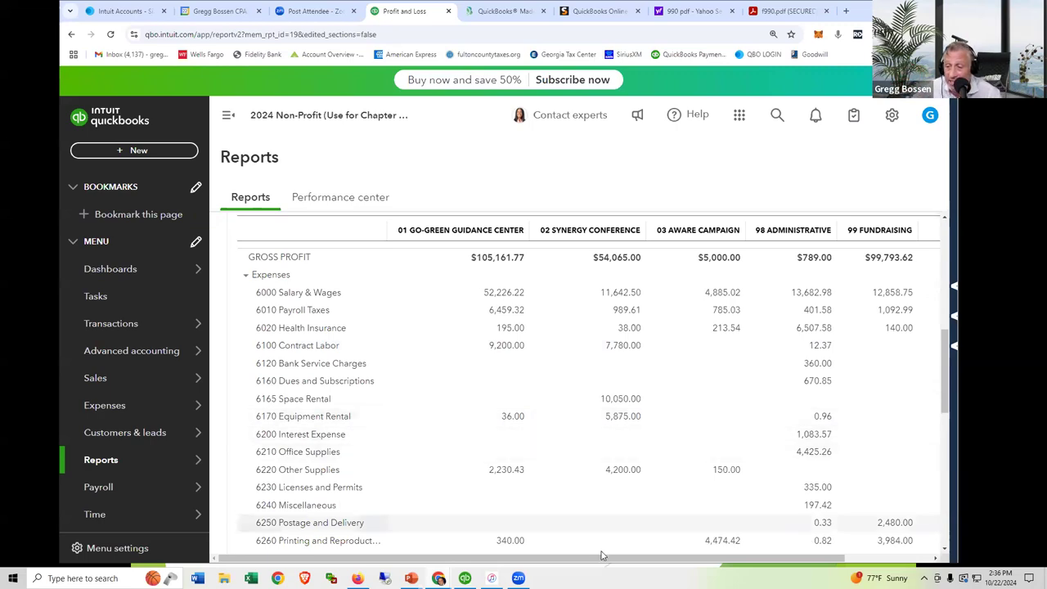
{"action": "left_click_drag", "start_coordinate": [599, 562], "coordinate": [628, 562]}
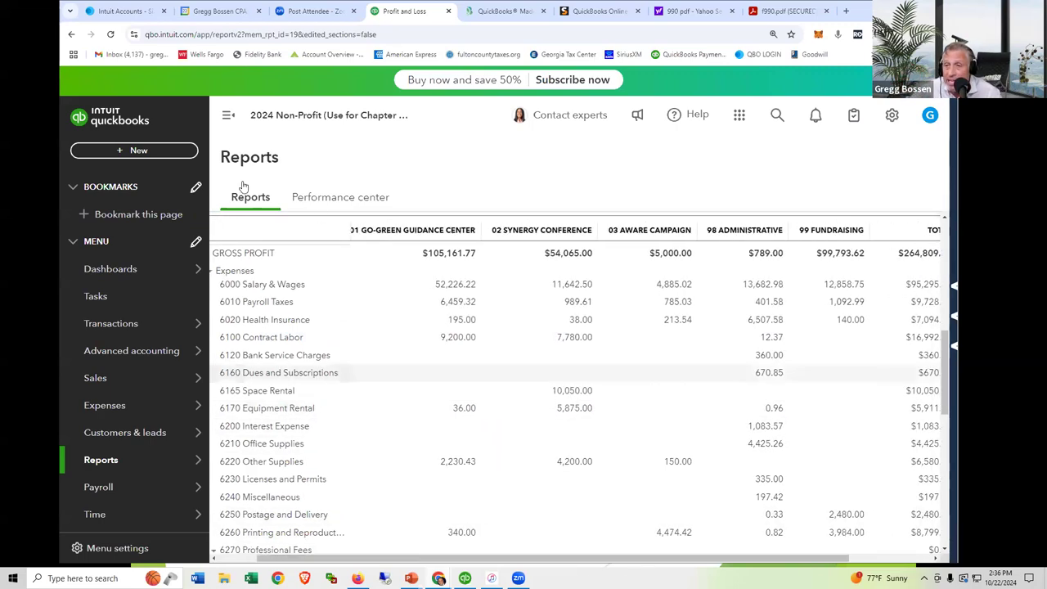
{"action": "left_click", "coordinate": [227, 117]}
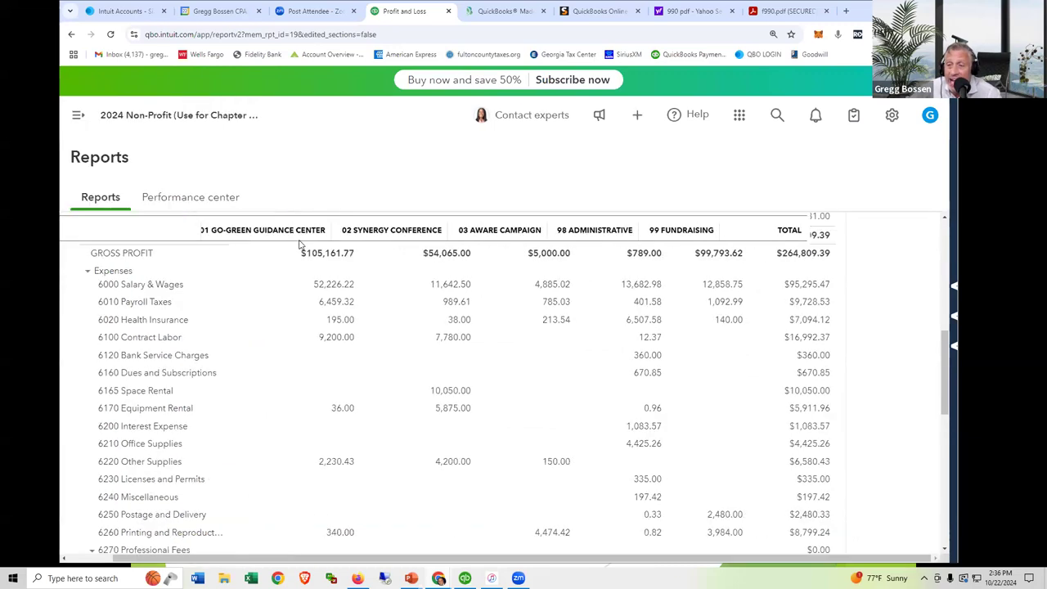
Arrow-mark the 01 Go-Green, 02 Synergy, 03 Aware, 98 Administrative and 99 Fundraising class columns, then clear them
{"action": "left_click", "coordinate": [325, 227]}
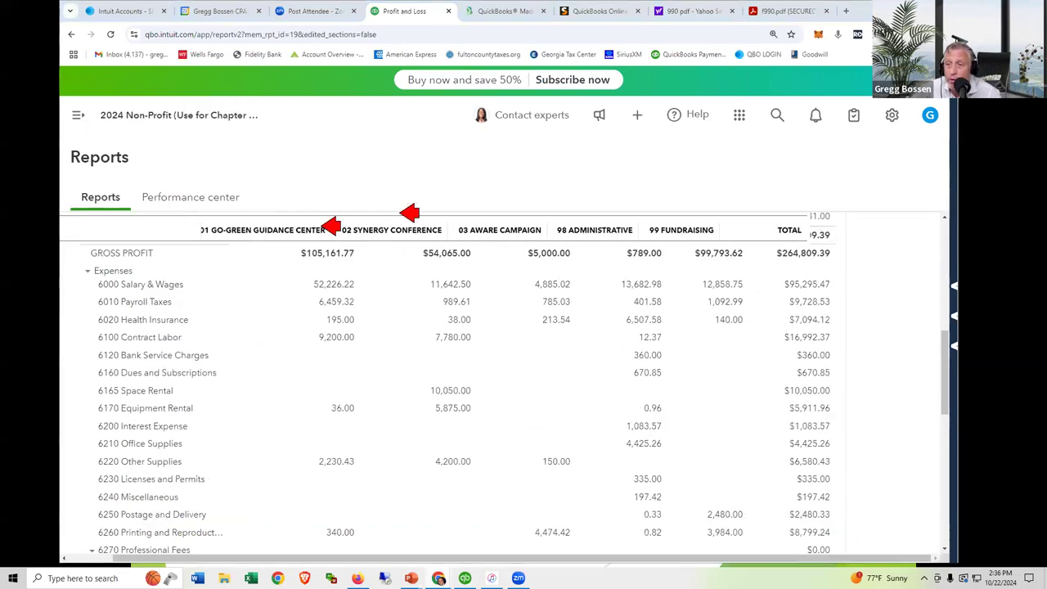
{"action": "left_click", "coordinate": [404, 230]}
{"action": "left_click", "coordinate": [503, 223]}
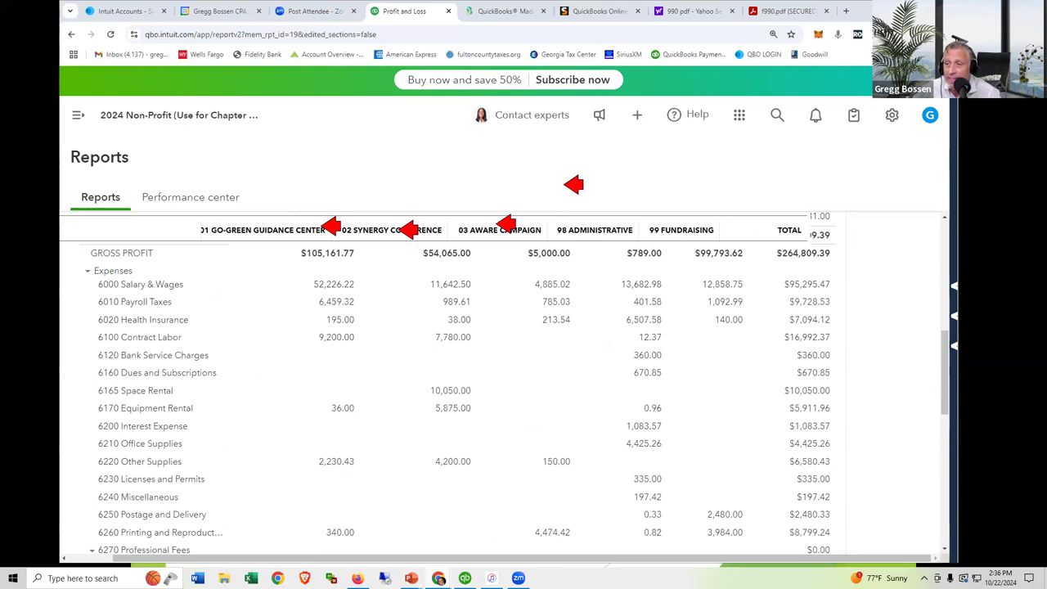
{"action": "left_click", "coordinate": [599, 227]}
{"action": "left_click", "coordinate": [692, 234]}
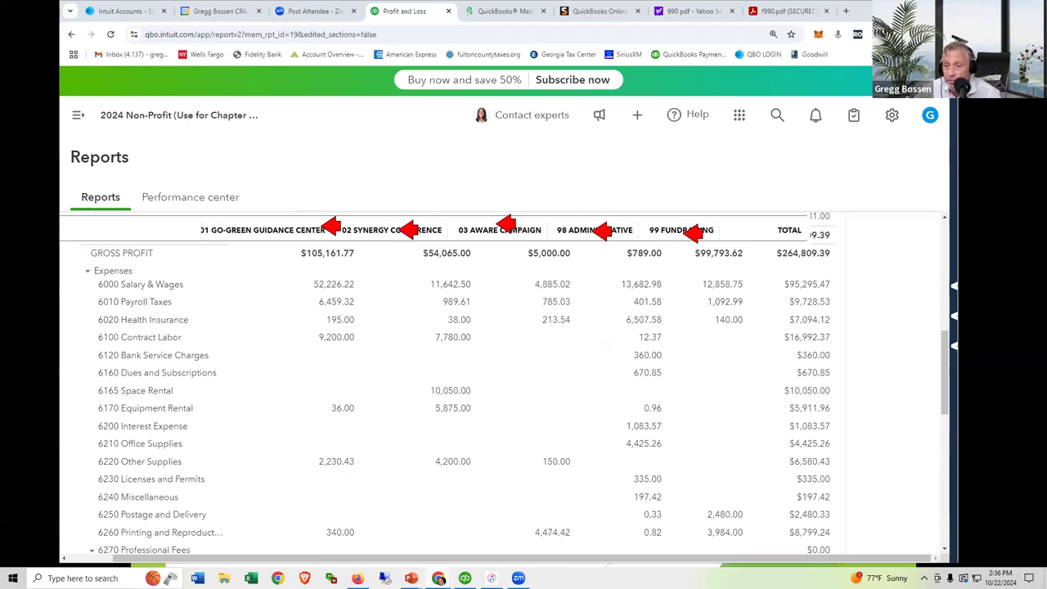
{"action": "key", "text": "Escape"}
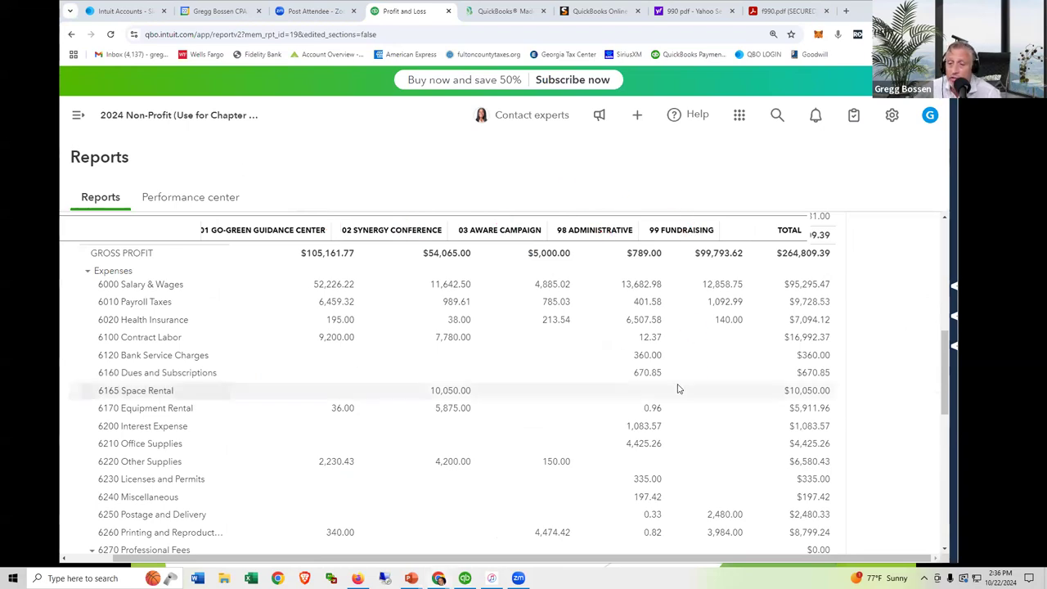
Mark the $119,345.43 total expenses figure, clear it, and switch to the slide show
{"action": "scroll", "coordinate": [678, 389], "scroll_direction": "down", "scroll_amount": 2}
{"action": "scroll", "coordinate": [677, 390], "scroll_direction": "down", "scroll_amount": 8}
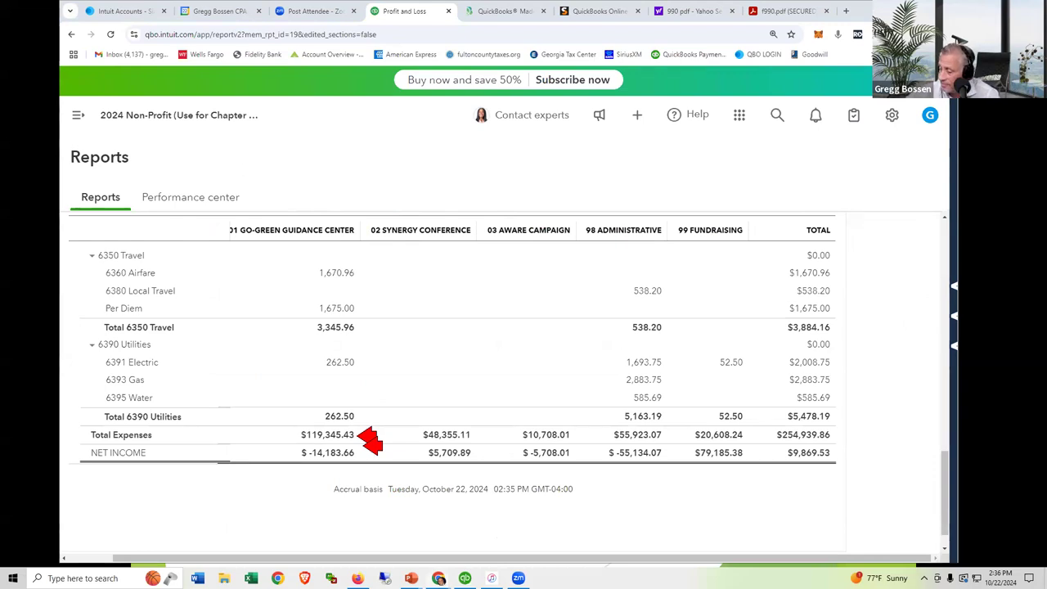
{"action": "left_click", "coordinate": [360, 434]}
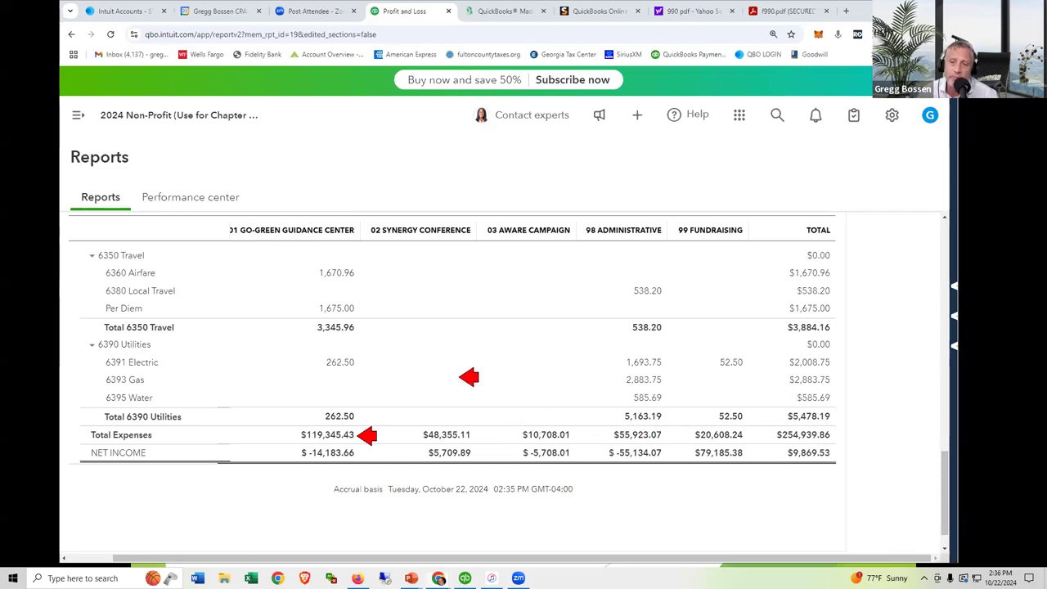
{"action": "key", "text": "Escape"}
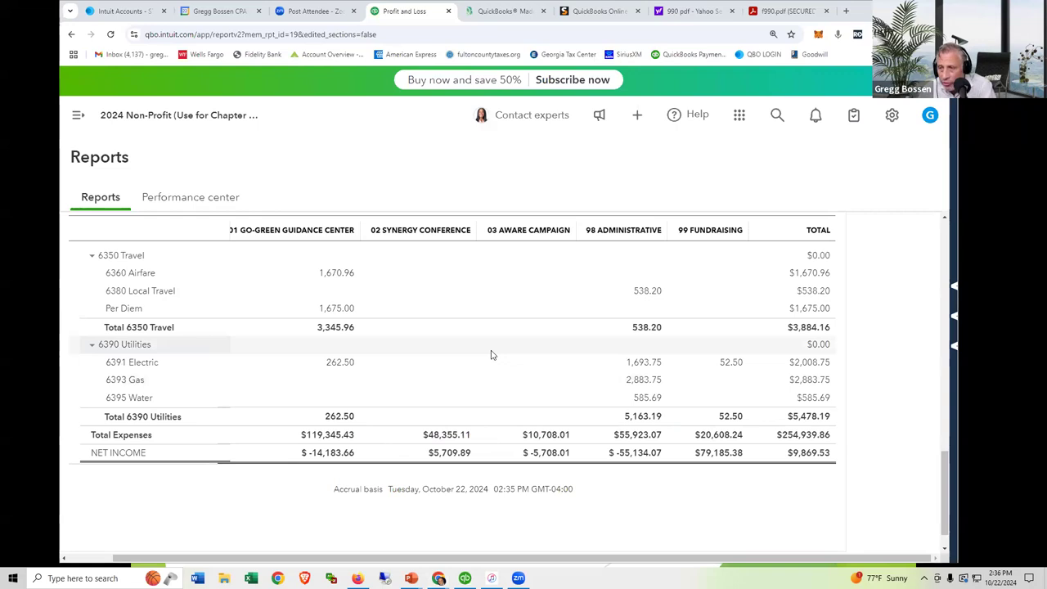
{"action": "key", "text": "alt+Tab"}
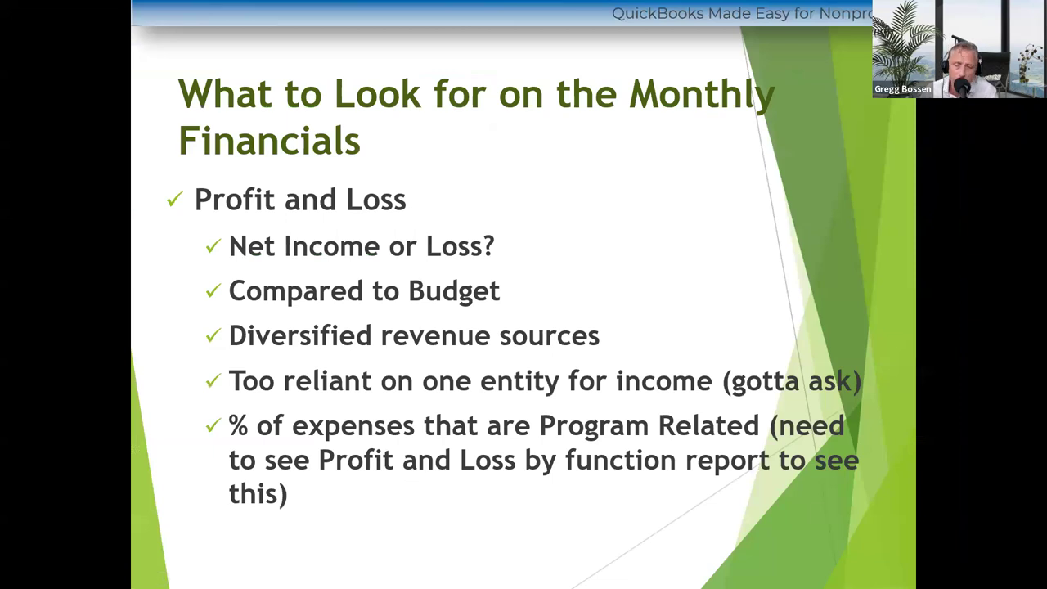
Leave the monthly financials slide and return to the Profit and Loss by Class report
{"action": "key", "text": "alt+Tab"}
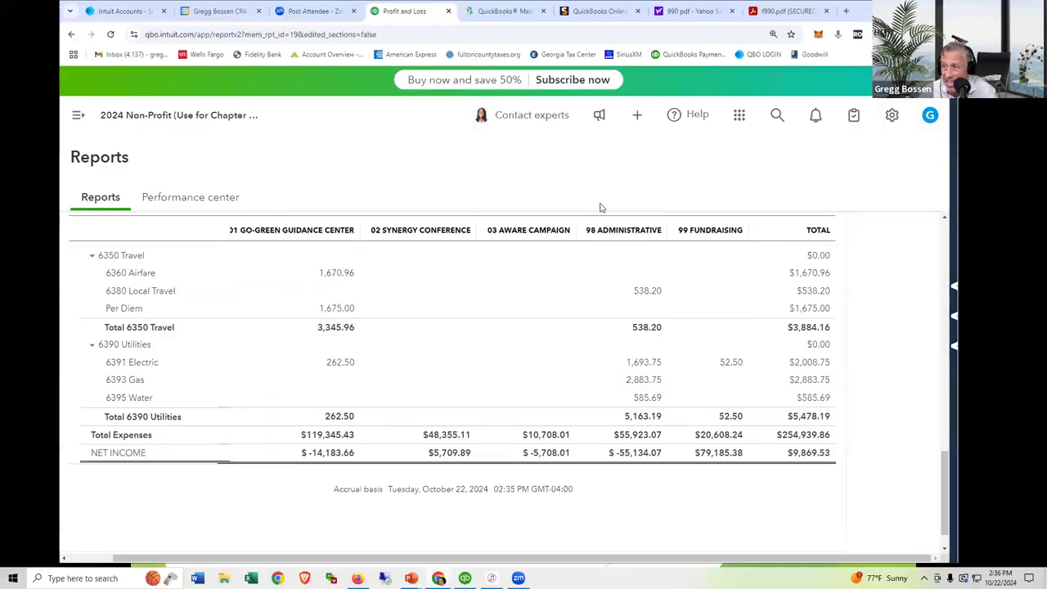
Add a % of Row comparison to the Profit and Loss by Class report and rerun it
{"action": "scroll", "coordinate": [655, 237], "scroll_direction": "up", "scroll_amount": 5}
{"action": "scroll", "coordinate": [785, 295], "scroll_direction": "up", "scroll_amount": 5}
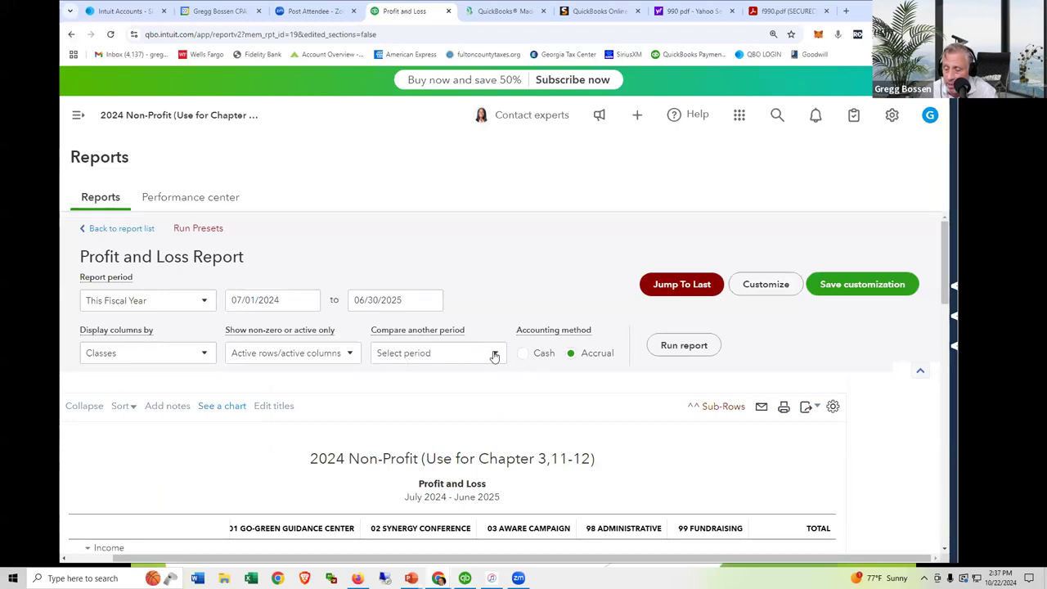
{"action": "left_click", "coordinate": [739, 290]}
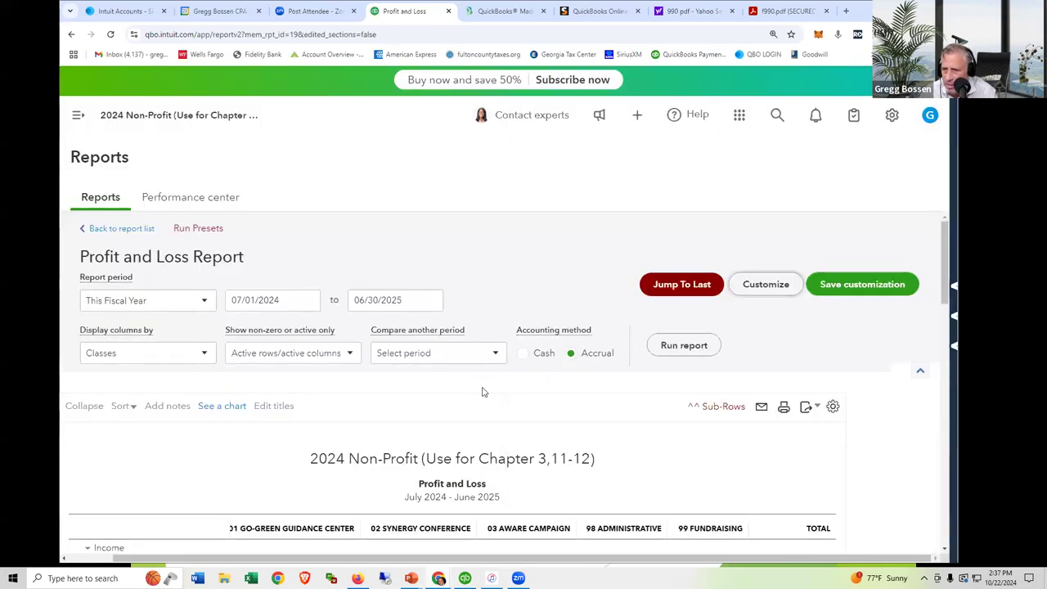
{"action": "left_click", "coordinate": [744, 291]}
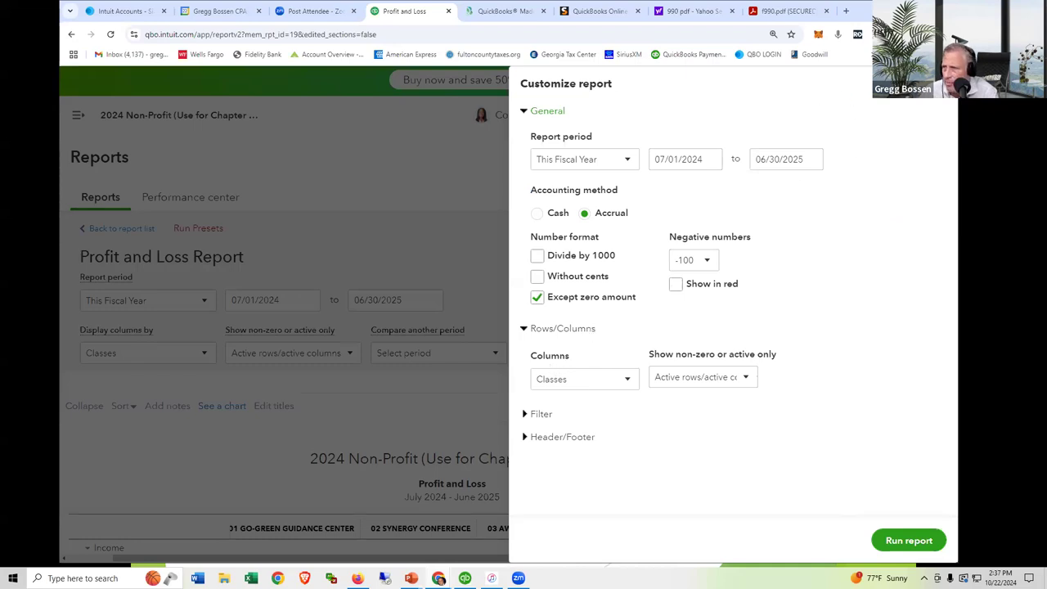
{"action": "key", "text": "Escape"}
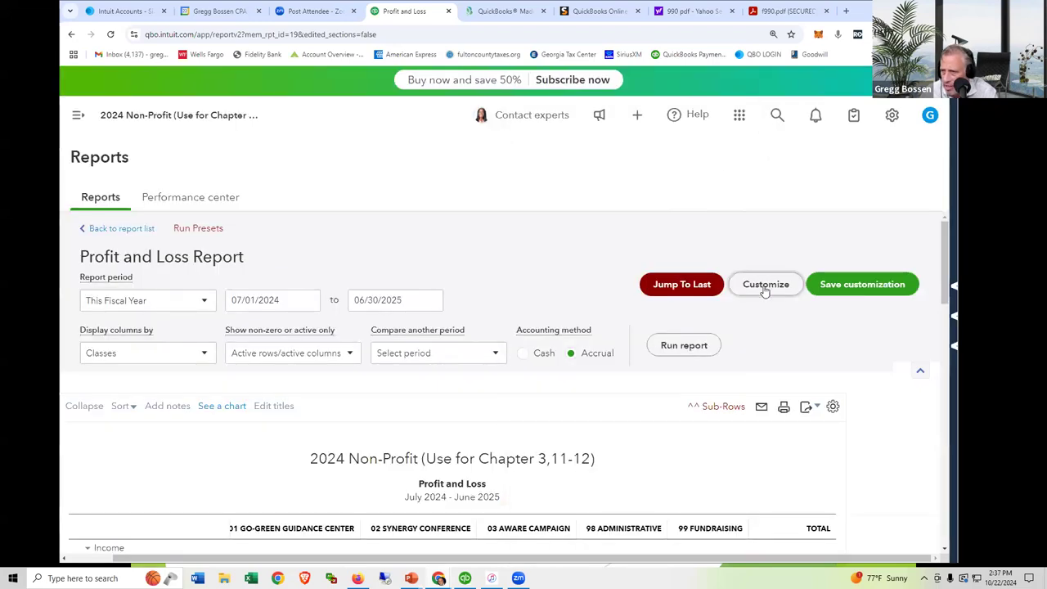
{"action": "left_click", "coordinate": [496, 352]}
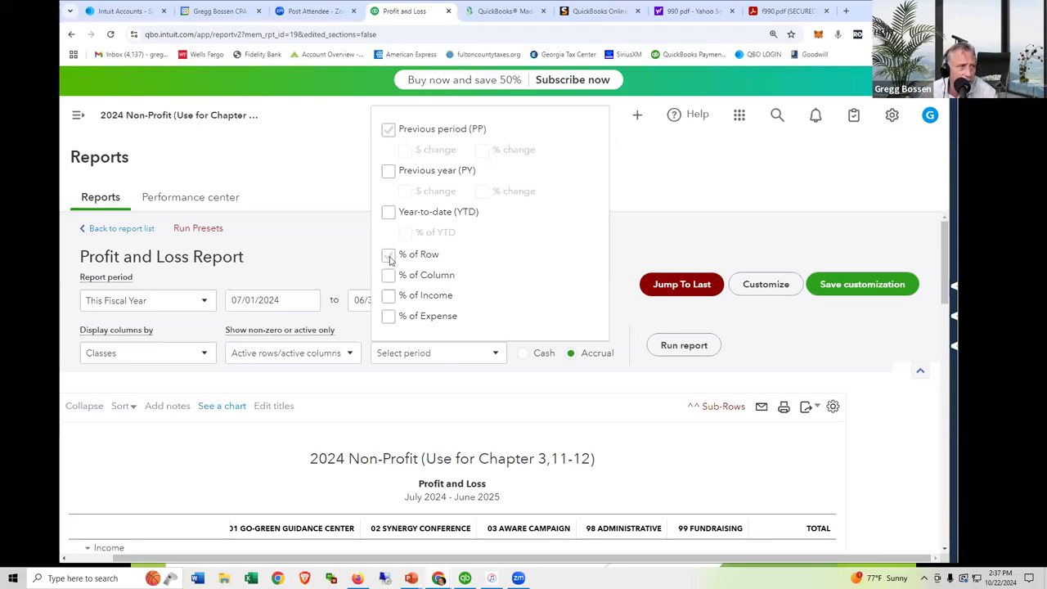
{"action": "left_click", "coordinate": [389, 257]}
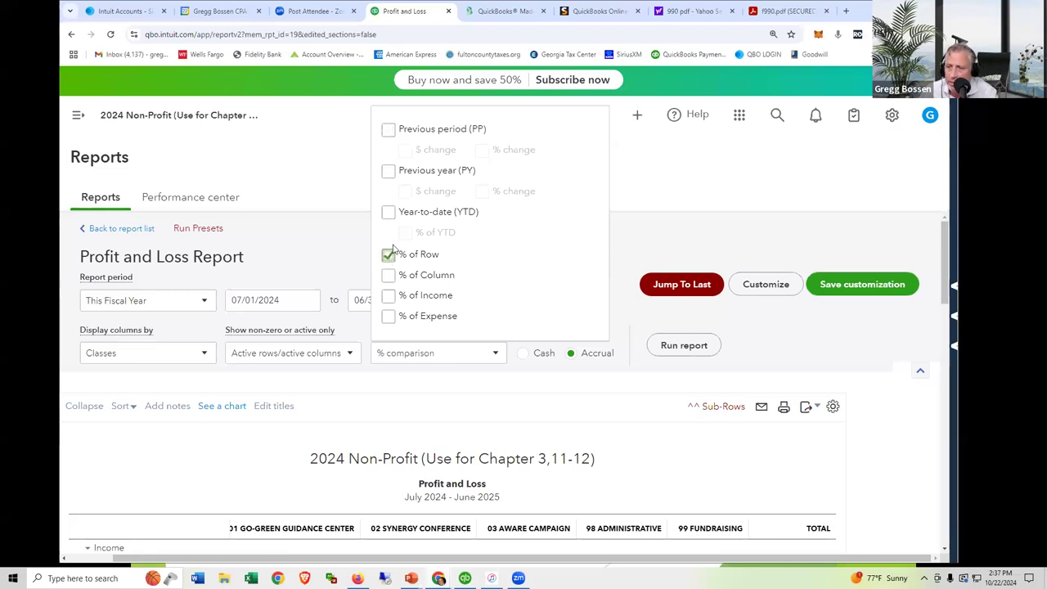
{"action": "left_click", "coordinate": [665, 349]}
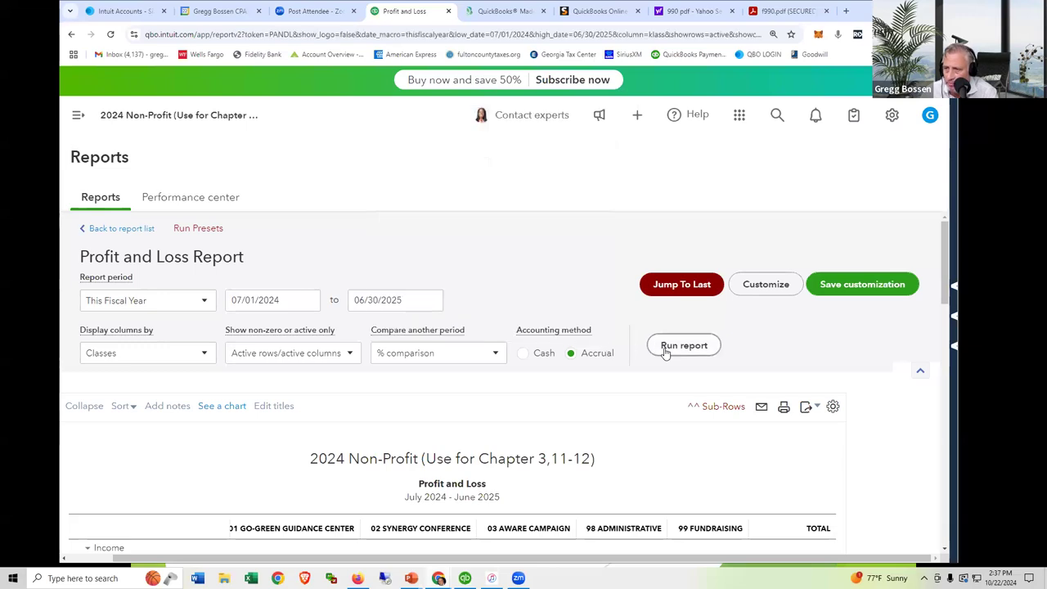
{"action": "scroll", "coordinate": [615, 397], "scroll_direction": "down", "scroll_amount": 10}
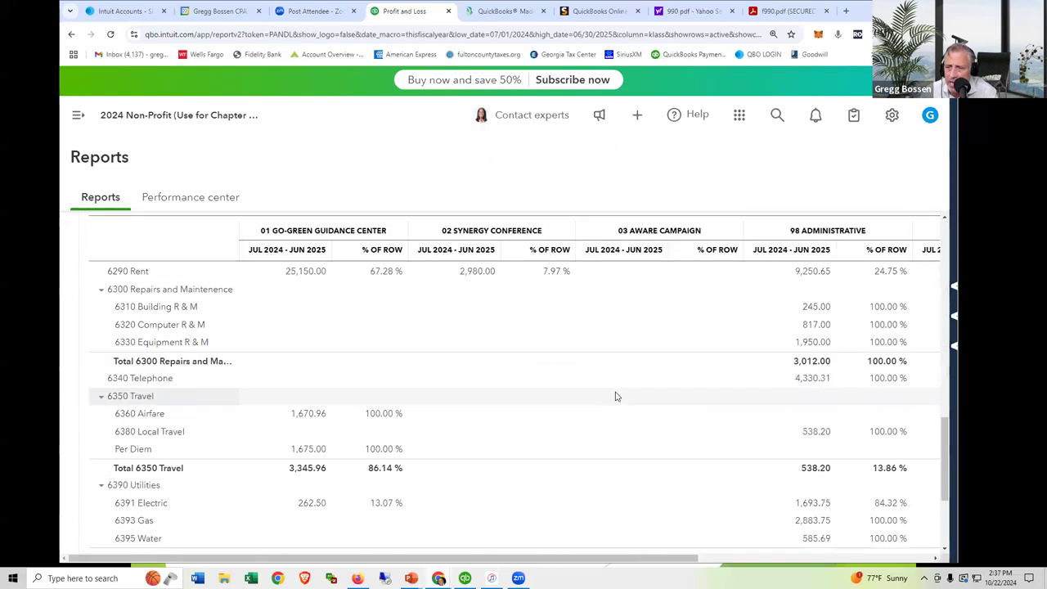
Check the report's % of Row figures for every class through Fundraising and Total, then return to the slides
{"action": "scroll", "coordinate": [615, 396], "scroll_direction": "down", "scroll_amount": 3}
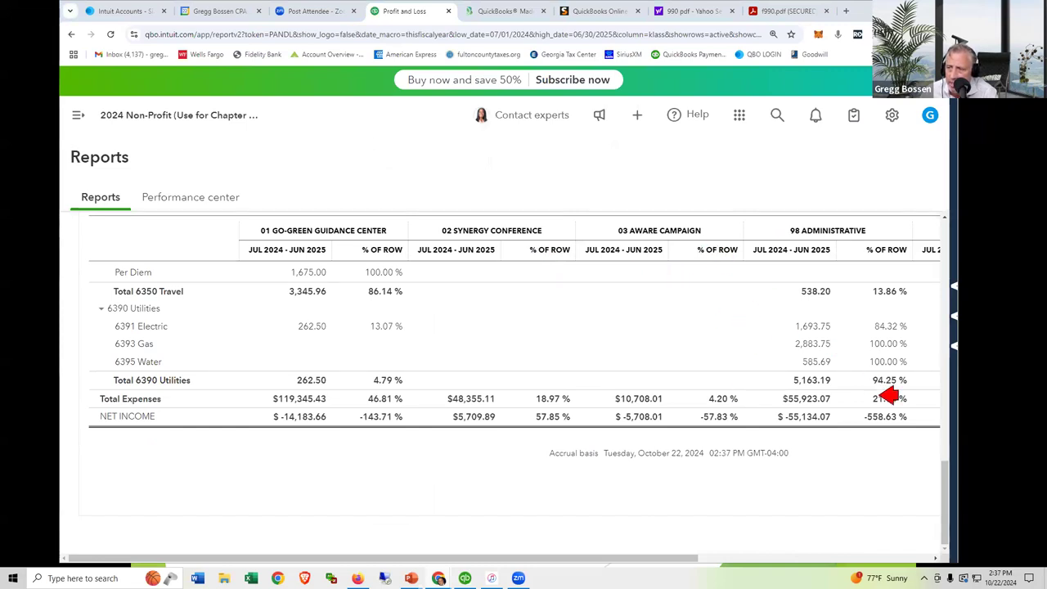
{"action": "left_click_drag", "start_coordinate": [689, 558], "coordinate": [903, 530]}
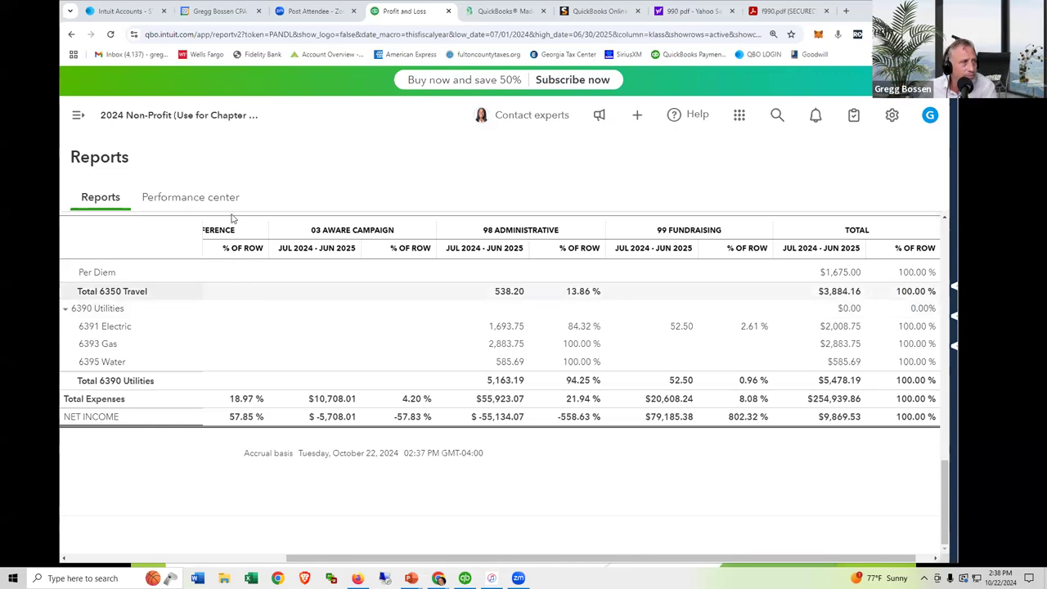
{"action": "scroll", "coordinate": [503, 355], "scroll_direction": "up", "scroll_amount": 10}
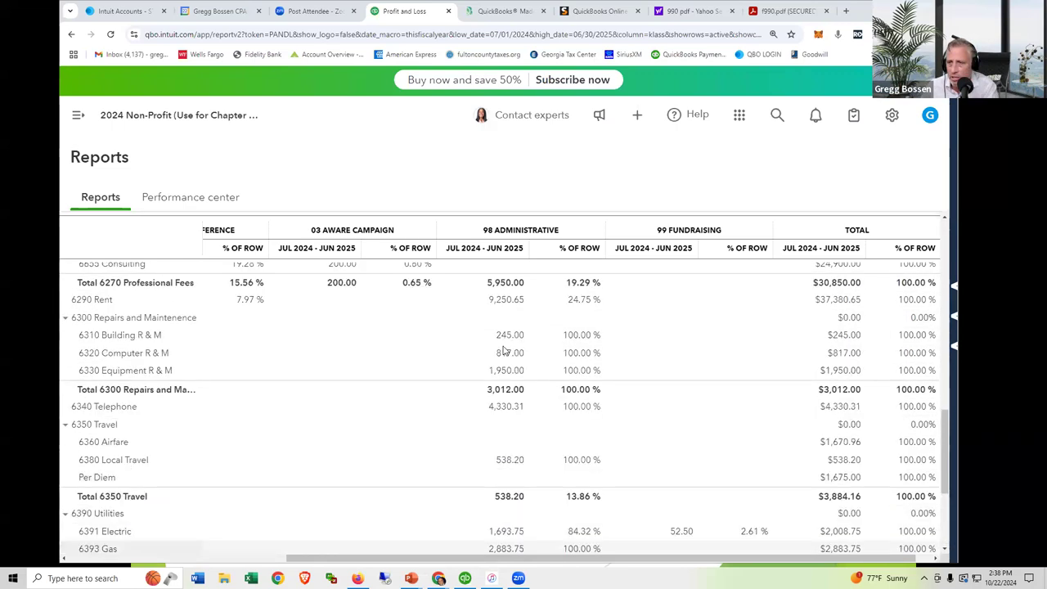
{"action": "scroll", "coordinate": [509, 340], "scroll_direction": "up", "scroll_amount": 5}
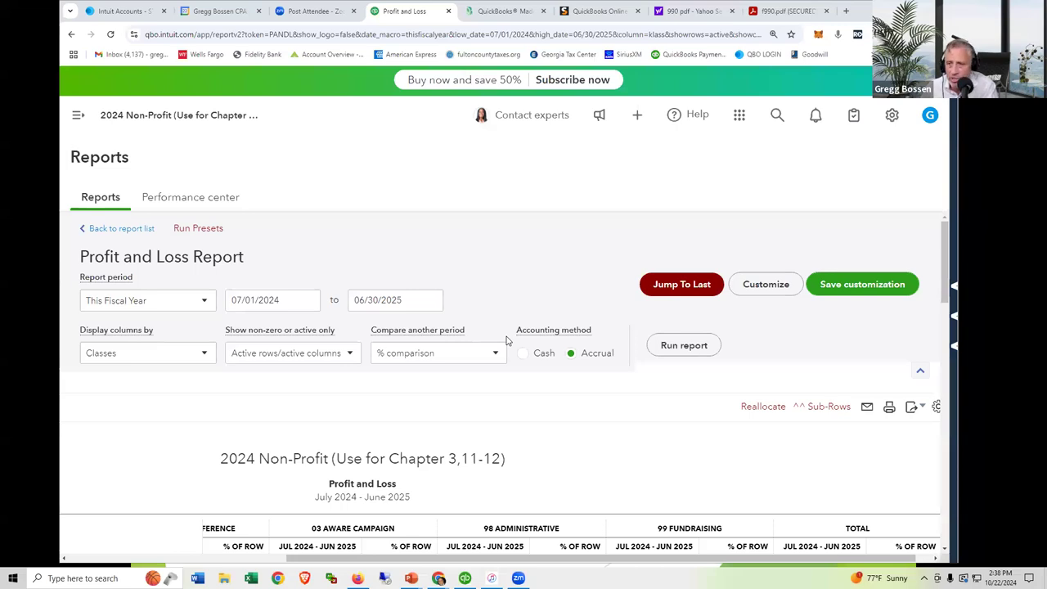
{"action": "key", "text": "alt+Tab"}
{"action": "key", "text": "alt+Tab"}
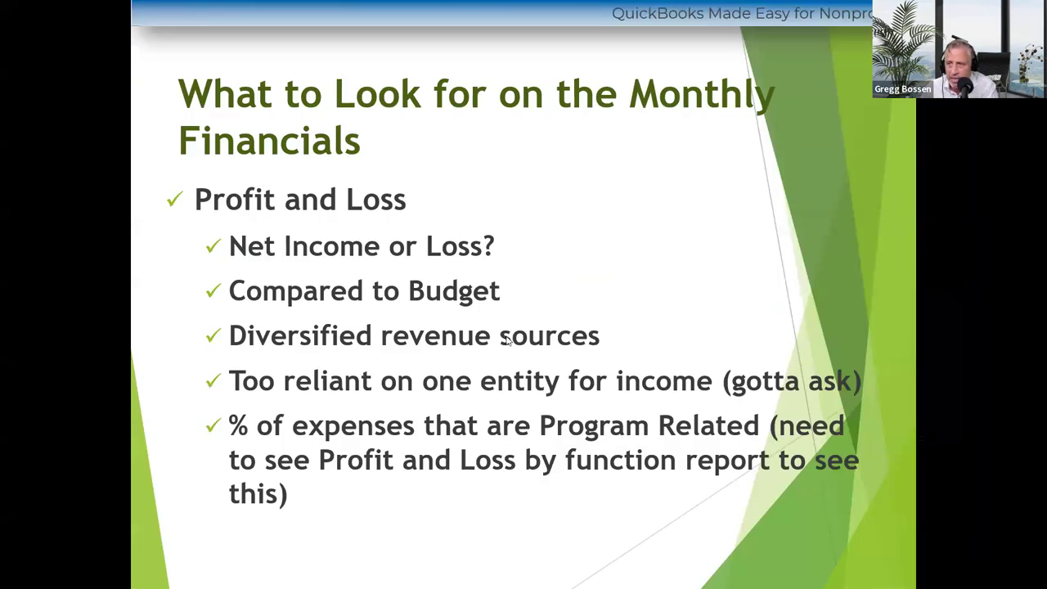
Glance at the Profit and Loss report again, then go back to the monthly-financials checklist slide
{"action": "key", "text": "alt+Tab"}
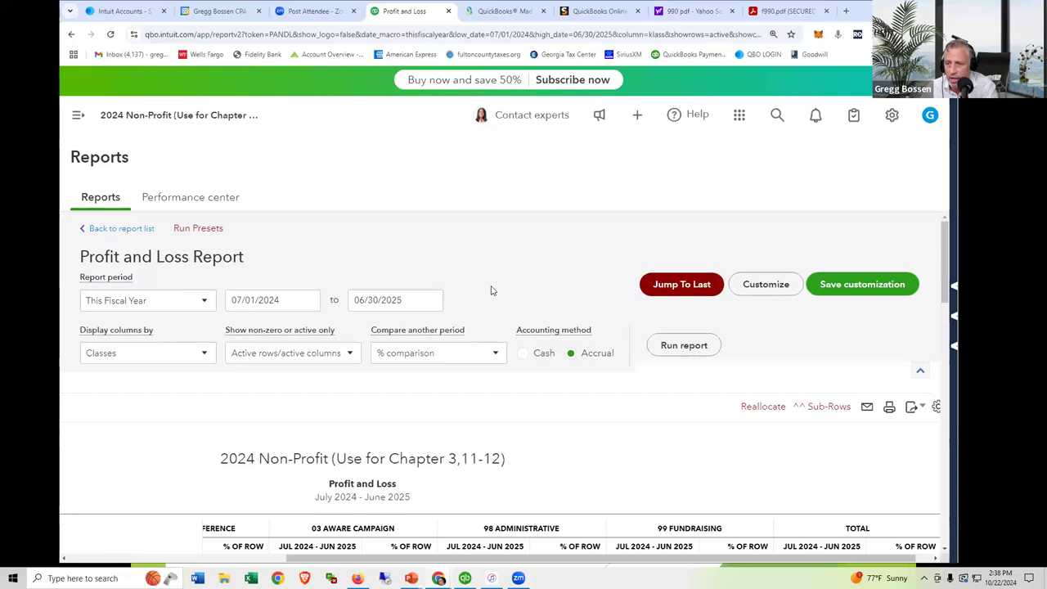
{"action": "scroll", "coordinate": [491, 290], "scroll_direction": "down", "scroll_amount": 3}
{"action": "scroll", "coordinate": [491, 291], "scroll_direction": "up", "scroll_amount": 3}
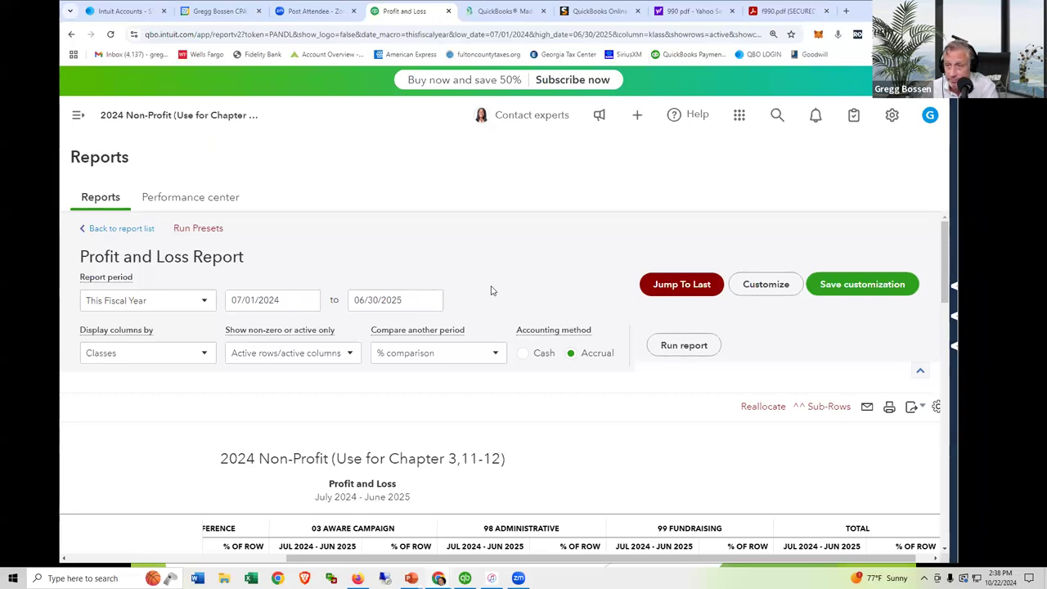
{"action": "key", "text": "alt+Tab"}
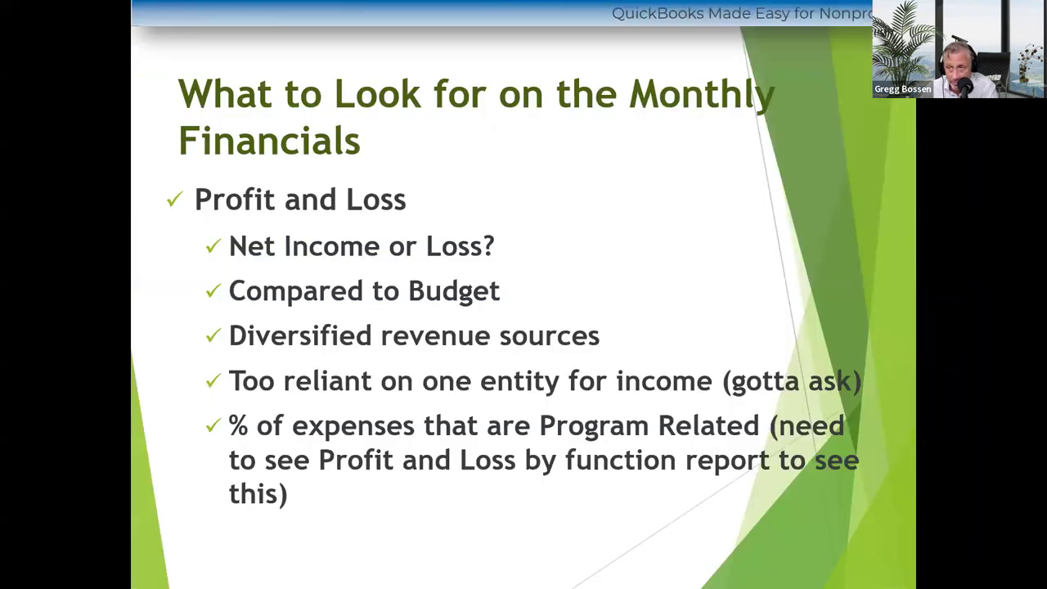
Bring up the list of open windows to head back toward the Chrome report
{"action": "key", "text": "alt+Tab"}
{"action": "key", "text": "alt+Tab"}
{"action": "key", "text": "alt+Tab"}
{"action": "key", "text": "alt+Tab"}
{"action": "key", "text": "Escape"}
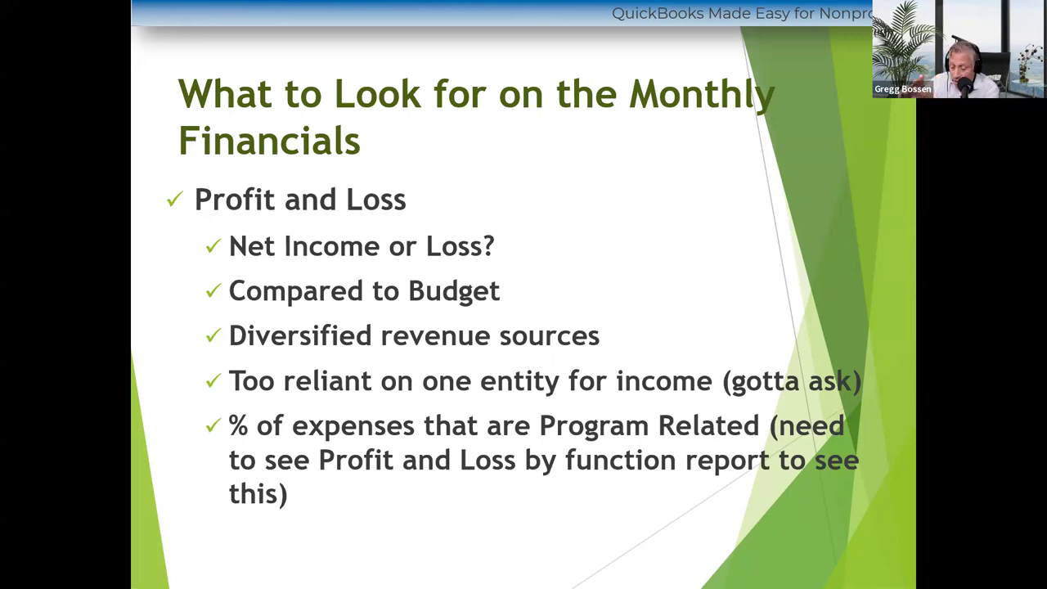
{"action": "key", "text": "alt+Tab"}
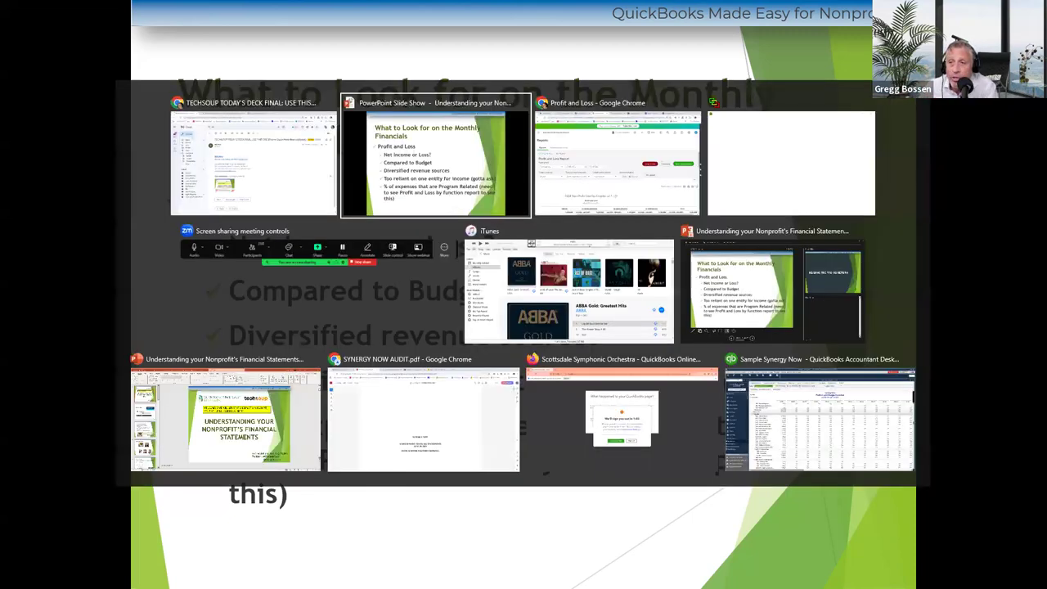
Revisit the TechSoup QuickBooks listing, the 990 pdf search and the Form 990 PDF tabs, then open a new tab
{"action": "key", "text": "alt+Tab"}
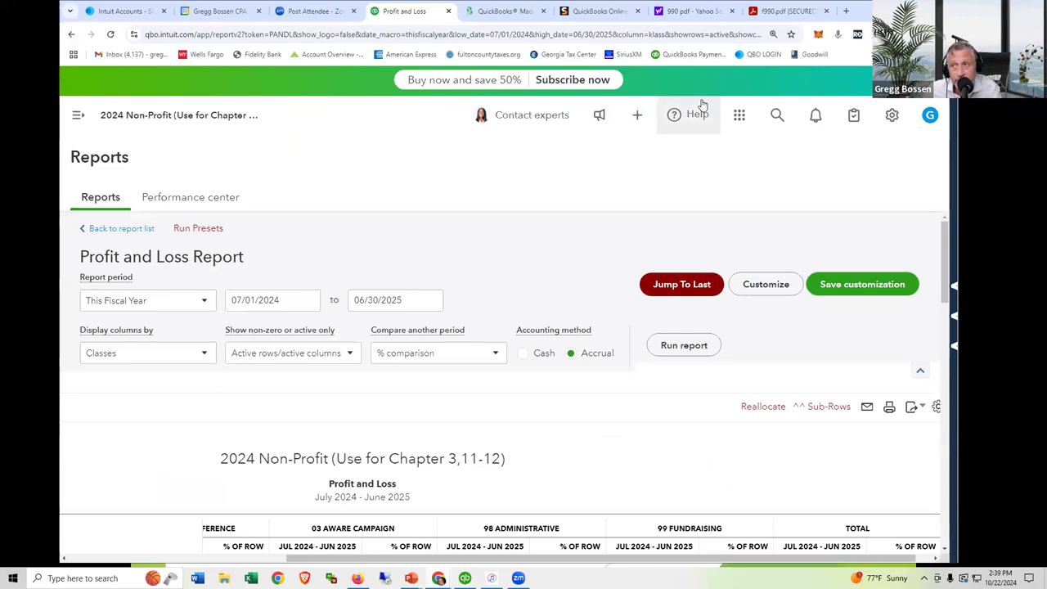
{"action": "left_click", "coordinate": [601, 12]}
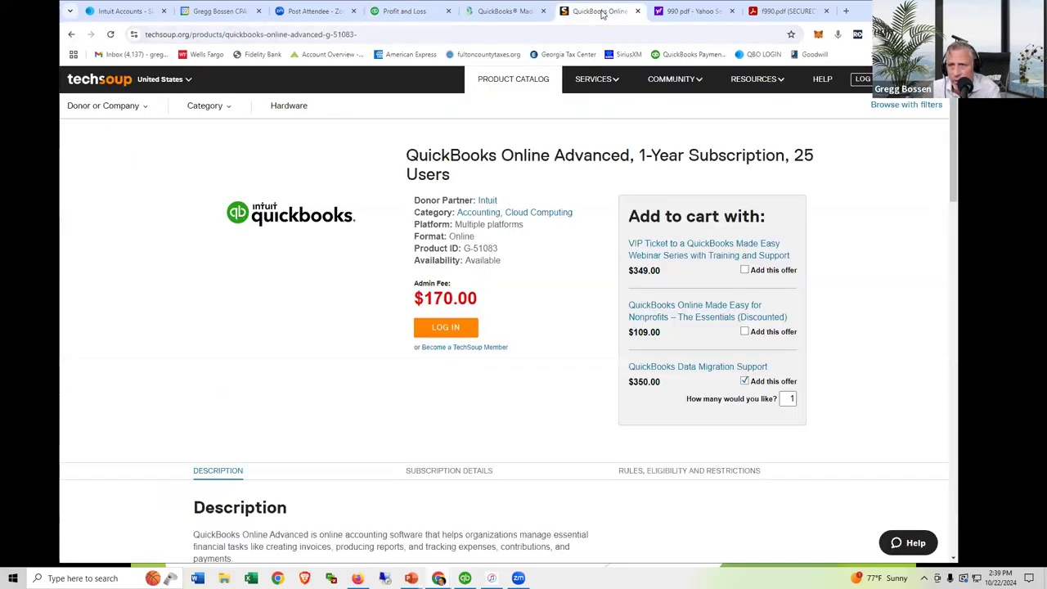
{"action": "left_click", "coordinate": [678, 14]}
{"action": "left_click", "coordinate": [765, 11]}
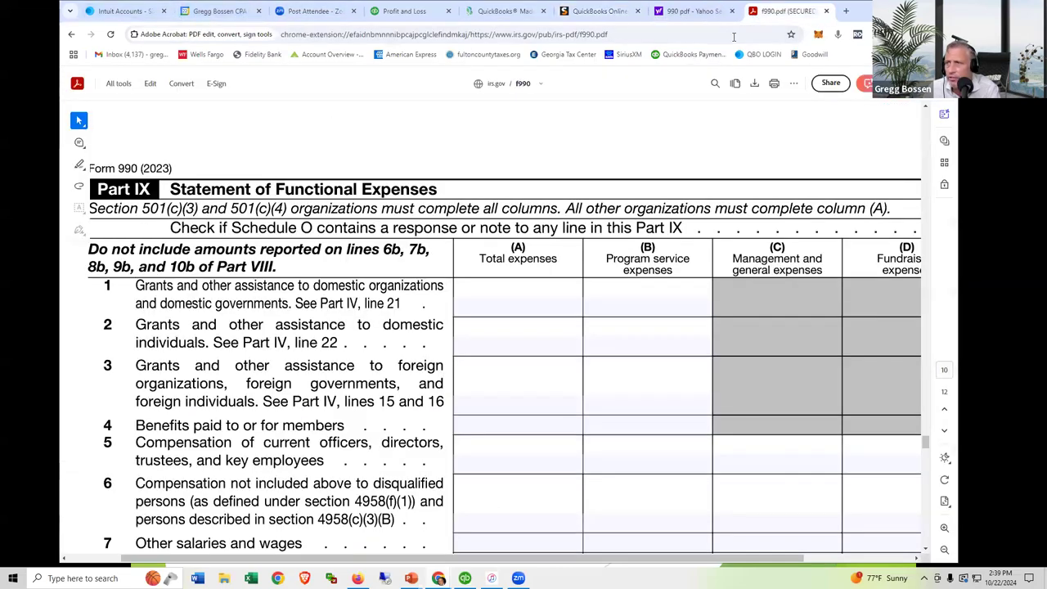
{"action": "left_click", "coordinate": [846, 11]}
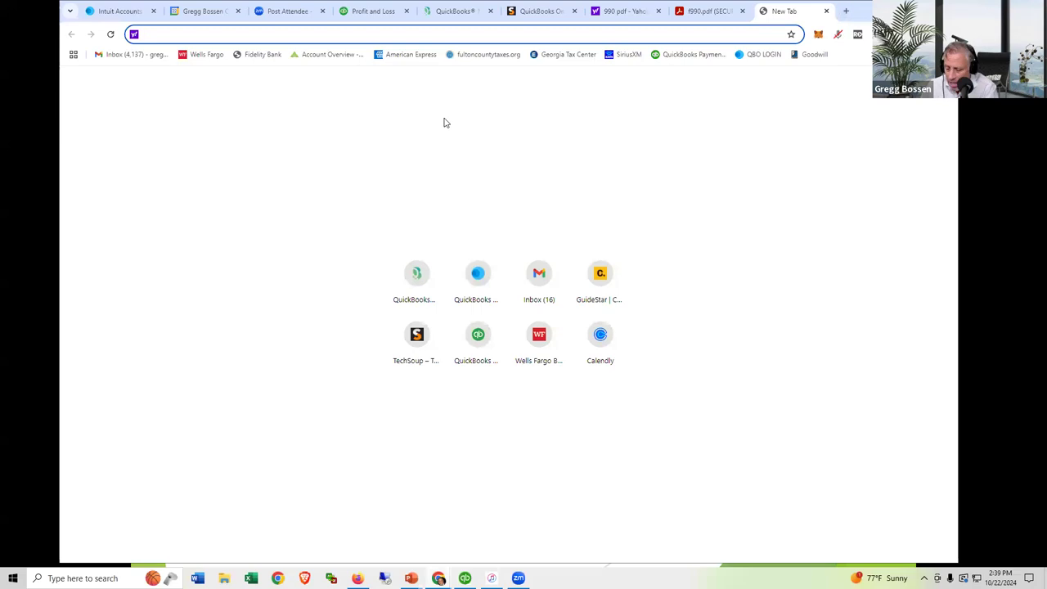
Load guidestar.org from the 'guide' address suggestion and click into its Basic Search box
{"action": "type", "text": "g"}
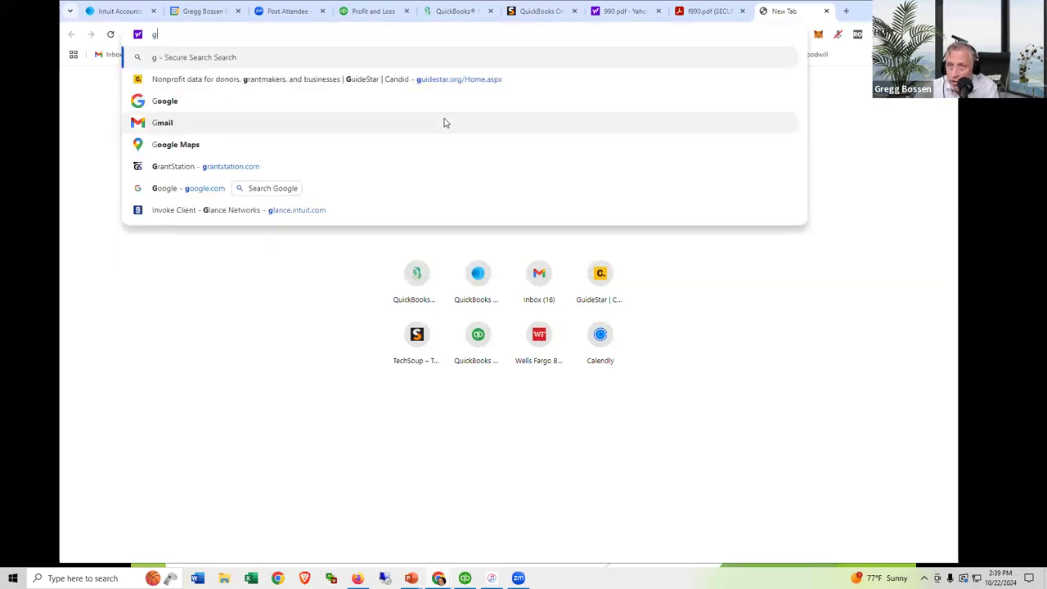
{"action": "key", "text": "BackSpace"}
{"action": "type", "text": "guide"}
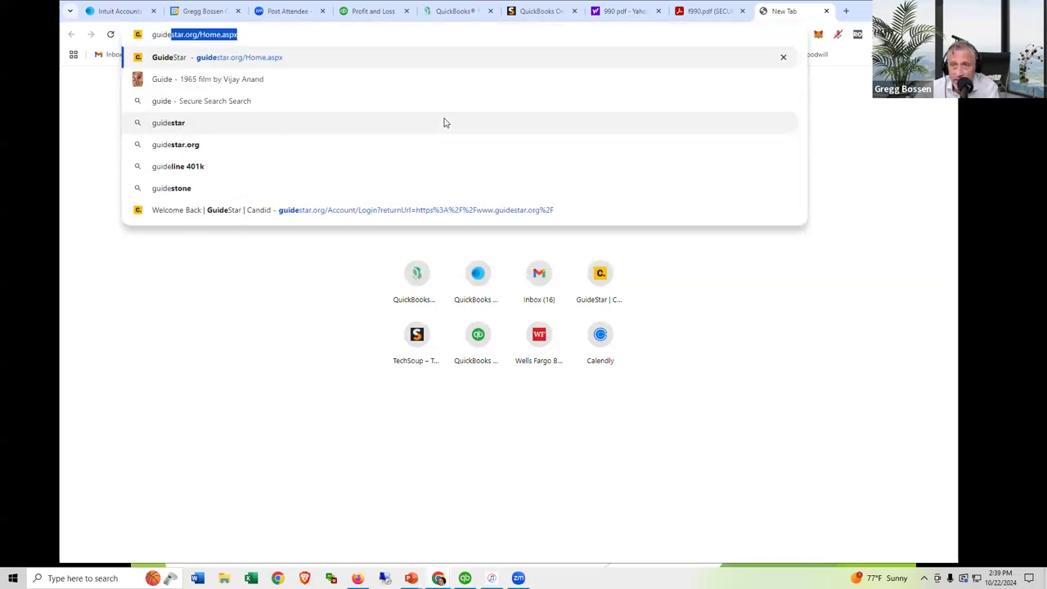
{"action": "key", "text": "Return"}
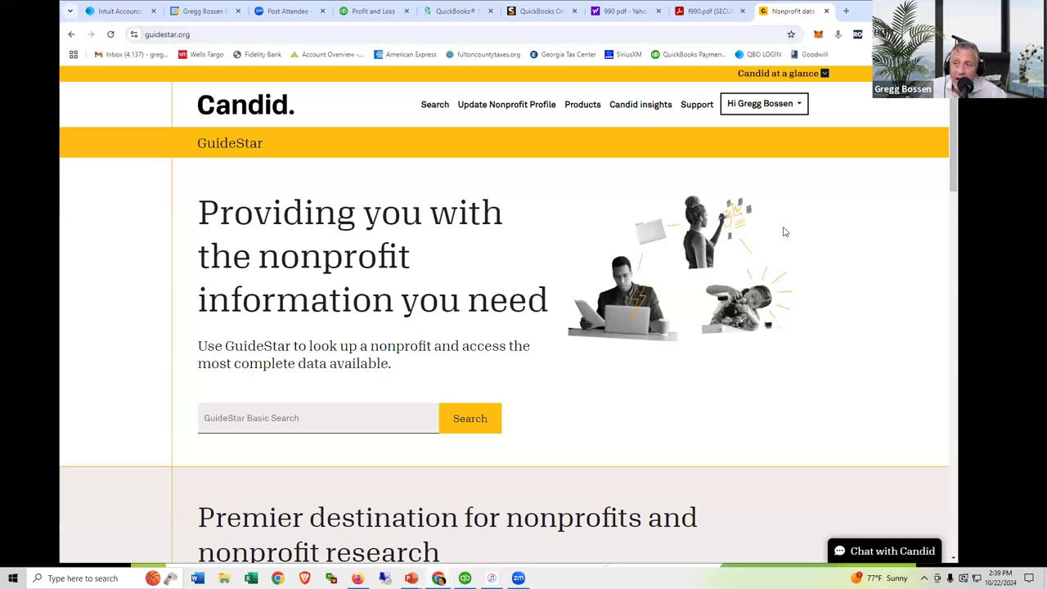
{"action": "scroll", "coordinate": [784, 233], "scroll_direction": "down", "scroll_amount": 2}
{"action": "scroll", "coordinate": [783, 232], "scroll_direction": "up", "scroll_amount": 1}
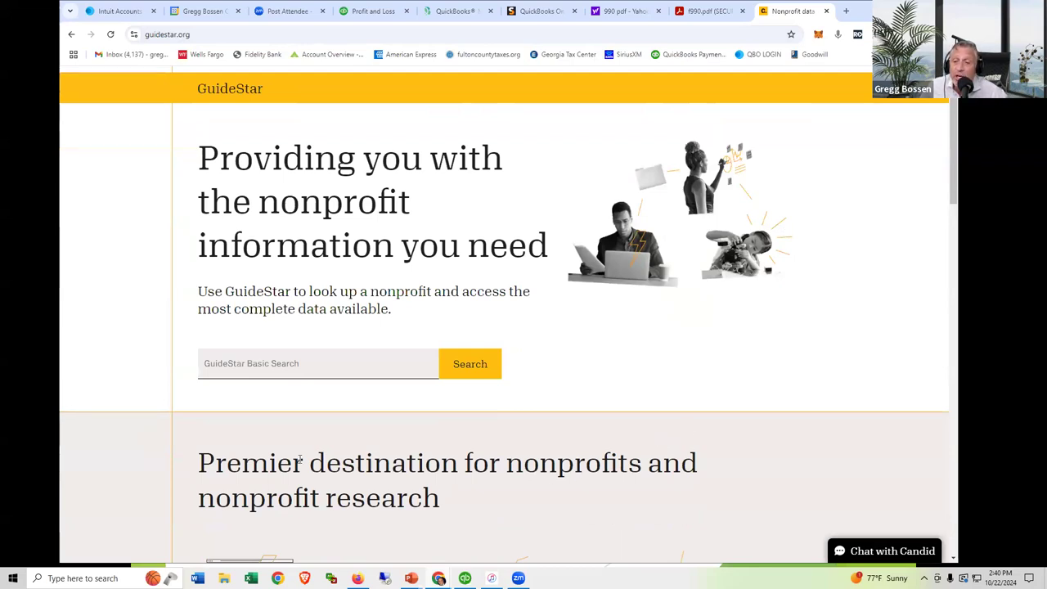
{"action": "scroll", "coordinate": [633, 321], "scroll_direction": "up", "scroll_amount": 1}
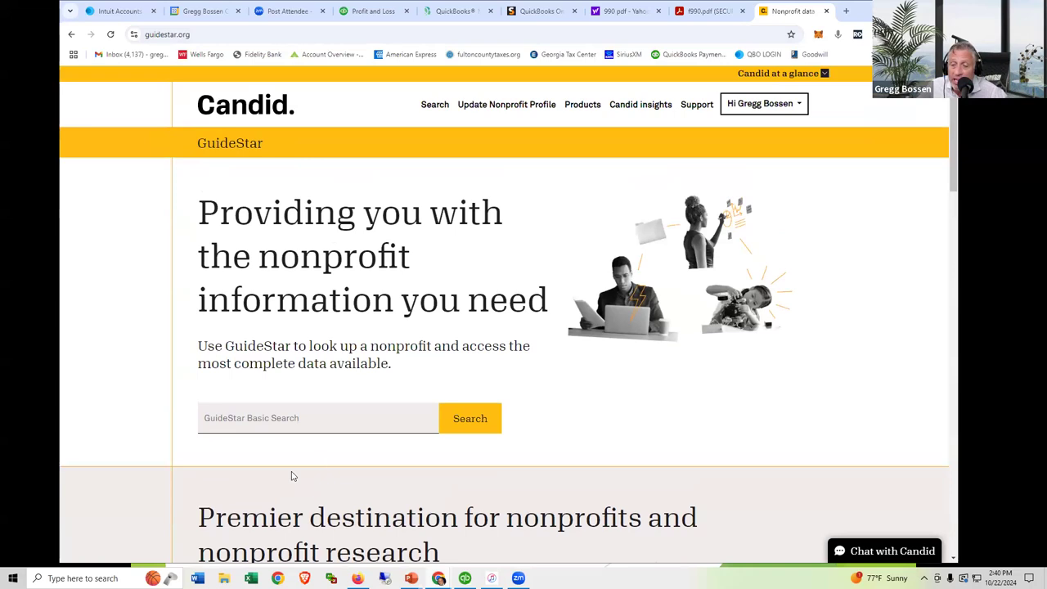
{"action": "left_click", "coordinate": [226, 421]}
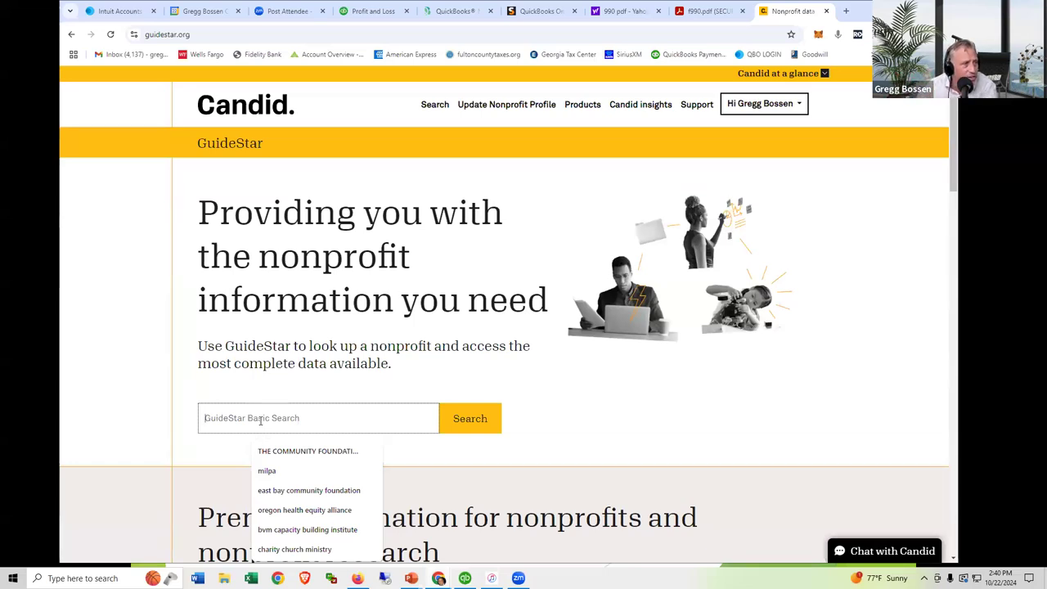
Search GuideStar for 'Netcare', open the Netcare Corp. profile and open its 2022 Form 990 PDF
{"action": "type", "text": "Netcare"}
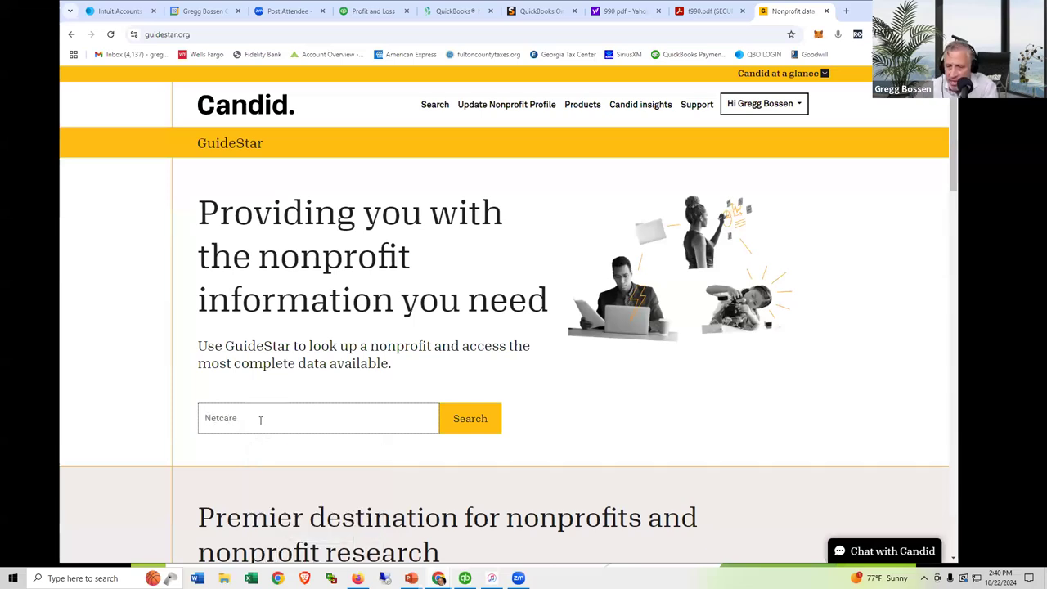
{"action": "left_click", "coordinate": [471, 420]}
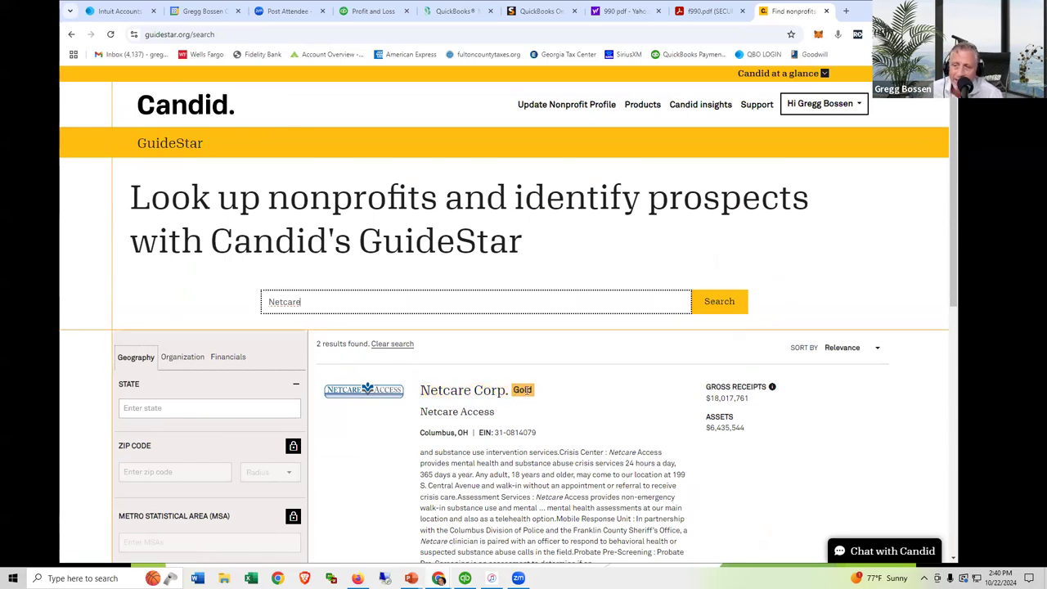
{"action": "left_click", "coordinate": [477, 398]}
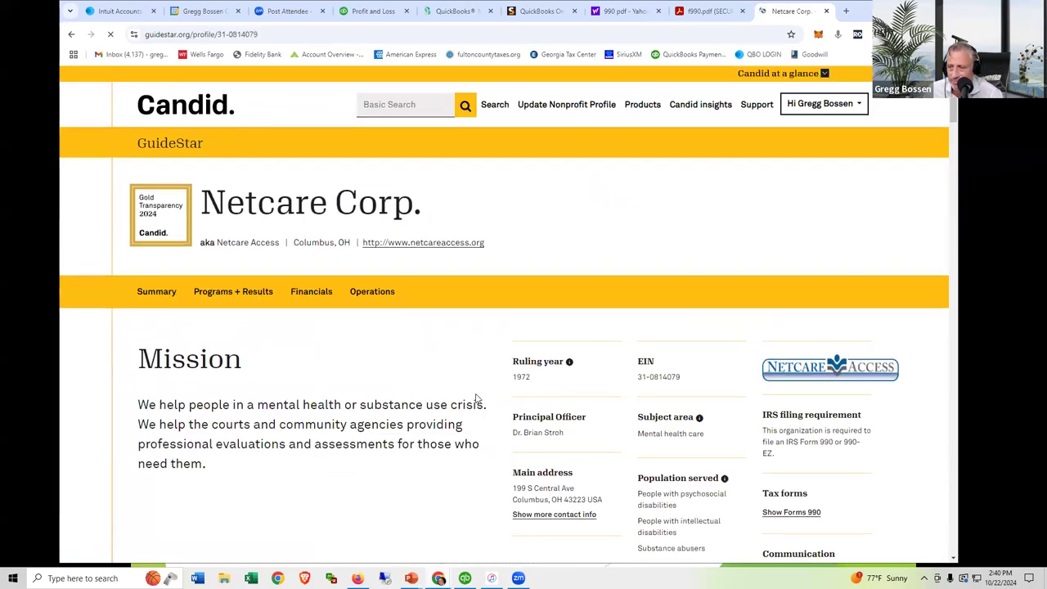
{"action": "scroll", "coordinate": [477, 398], "scroll_direction": "down", "scroll_amount": 1}
{"action": "scroll", "coordinate": [477, 399], "scroll_direction": "down", "scroll_amount": 2}
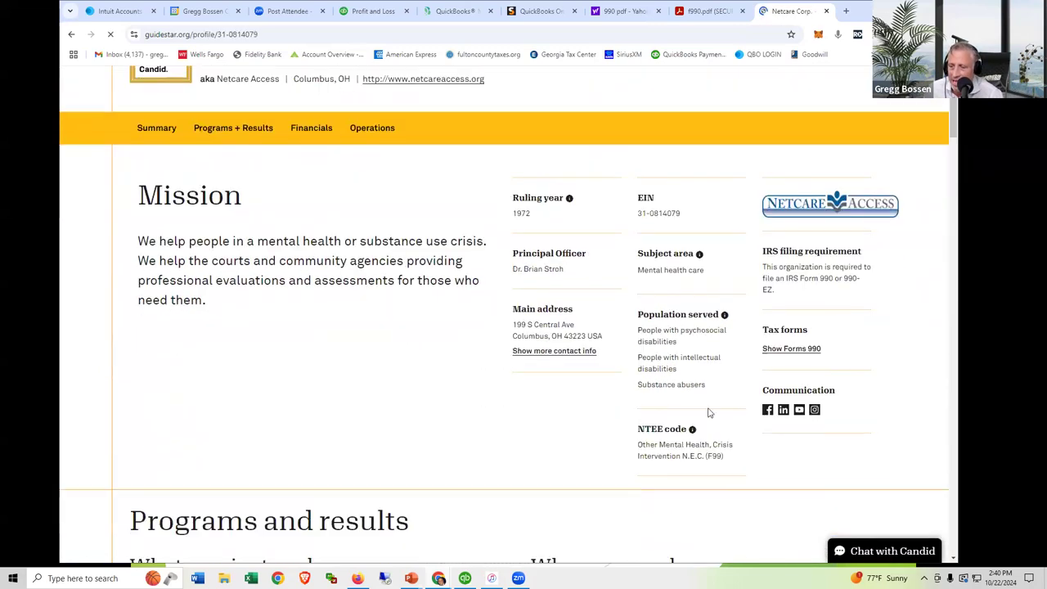
{"action": "left_click", "coordinate": [786, 351]}
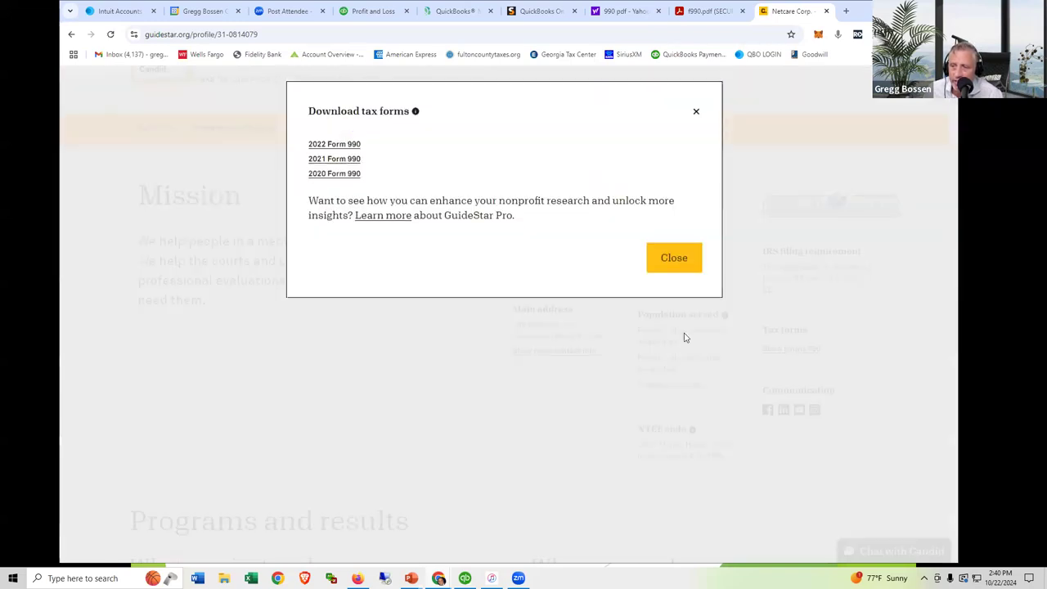
{"action": "left_click", "coordinate": [344, 149]}
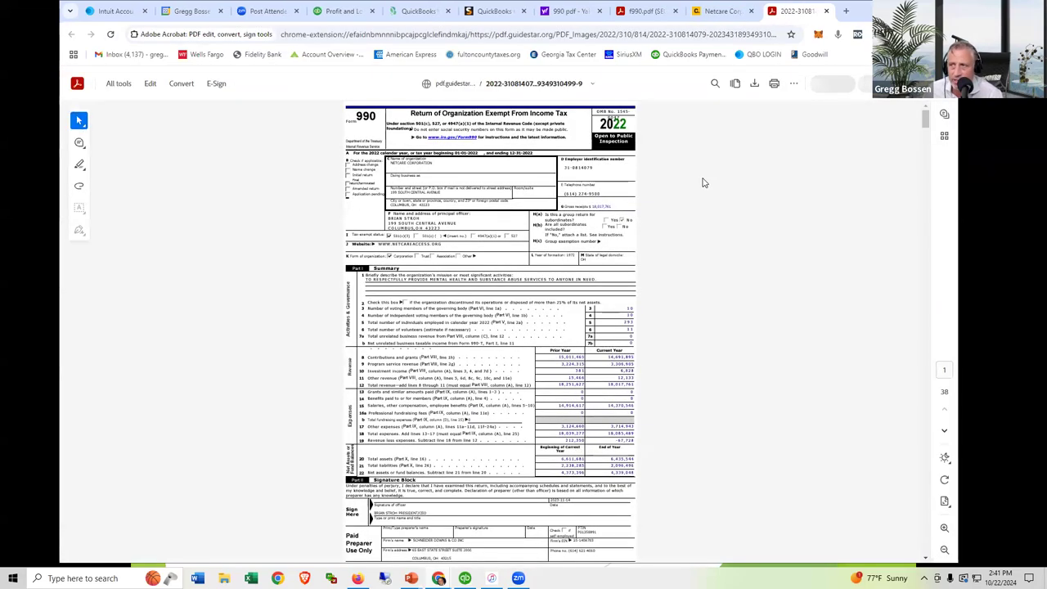
Zoom the 990 in three times onto Part I Summary, then advance to the 'What to Look for the 990' slide
{"action": "left_click", "coordinate": [945, 529]}
{"action": "left_click", "coordinate": [945, 530]}
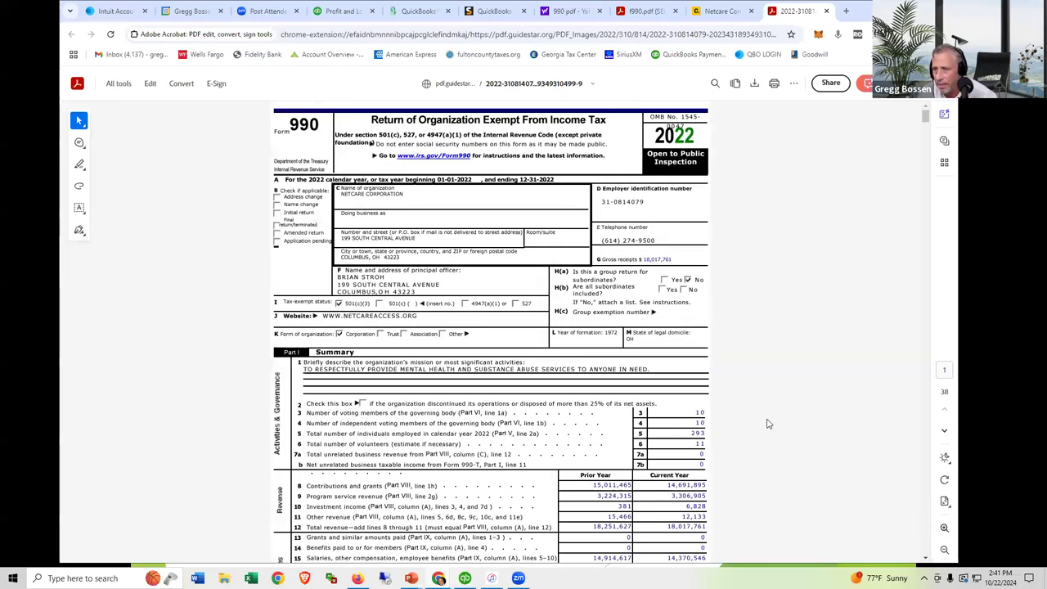
{"action": "scroll", "coordinate": [743, 401], "scroll_direction": "down", "scroll_amount": 2}
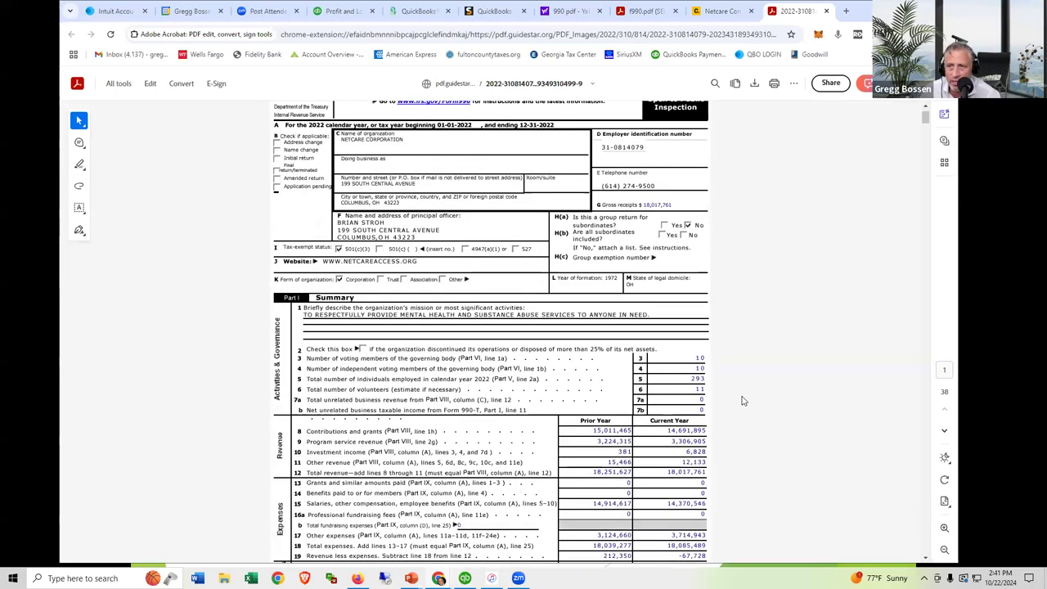
{"action": "scroll", "coordinate": [743, 400], "scroll_direction": "down", "scroll_amount": 2}
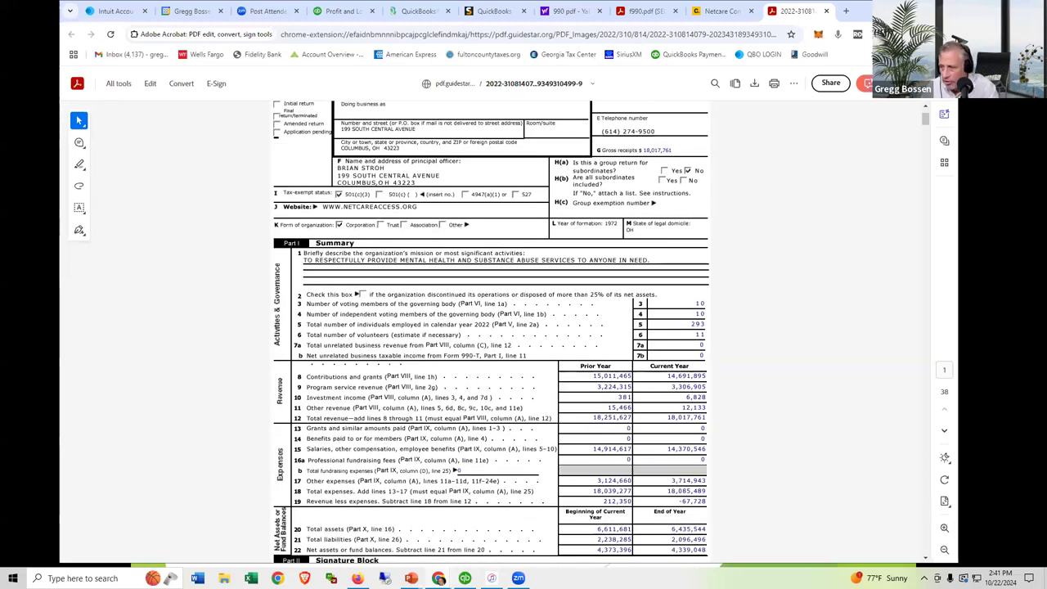
{"action": "left_click", "coordinate": [944, 529]}
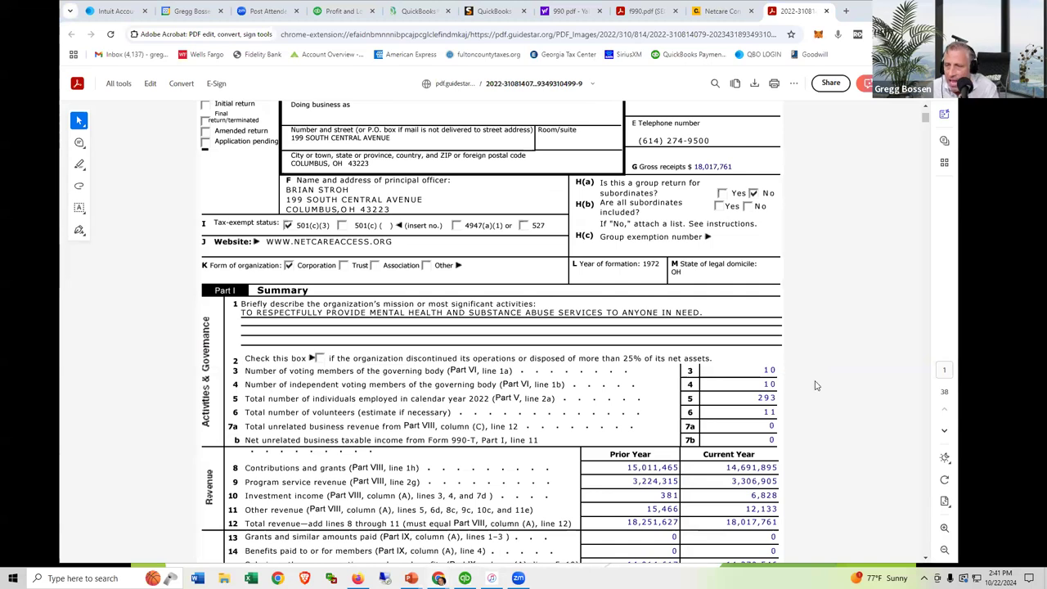
{"action": "key", "text": "super+Tab"}
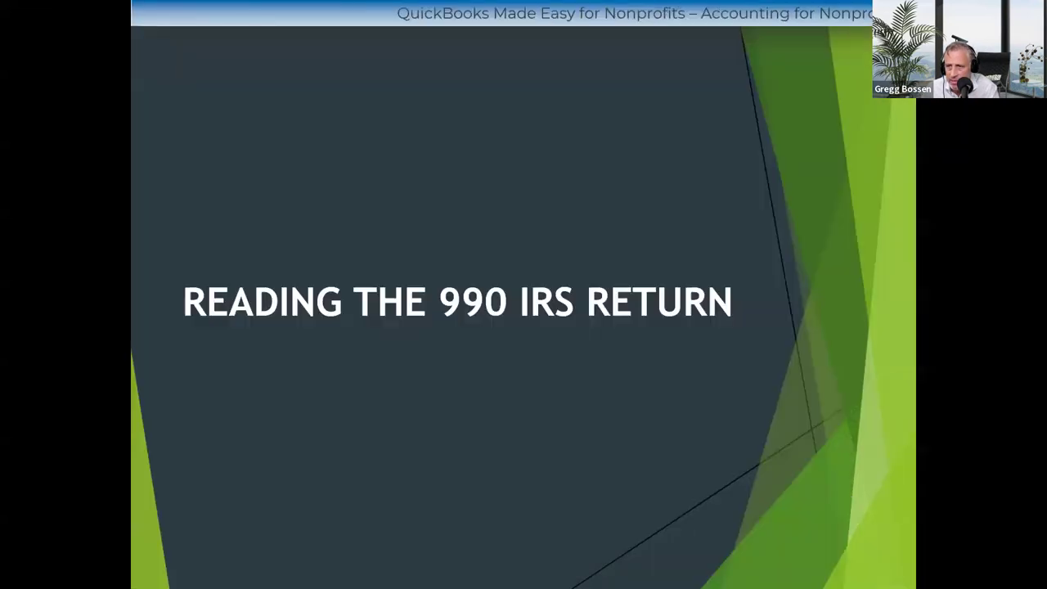
{"action": "key", "text": "Right"}
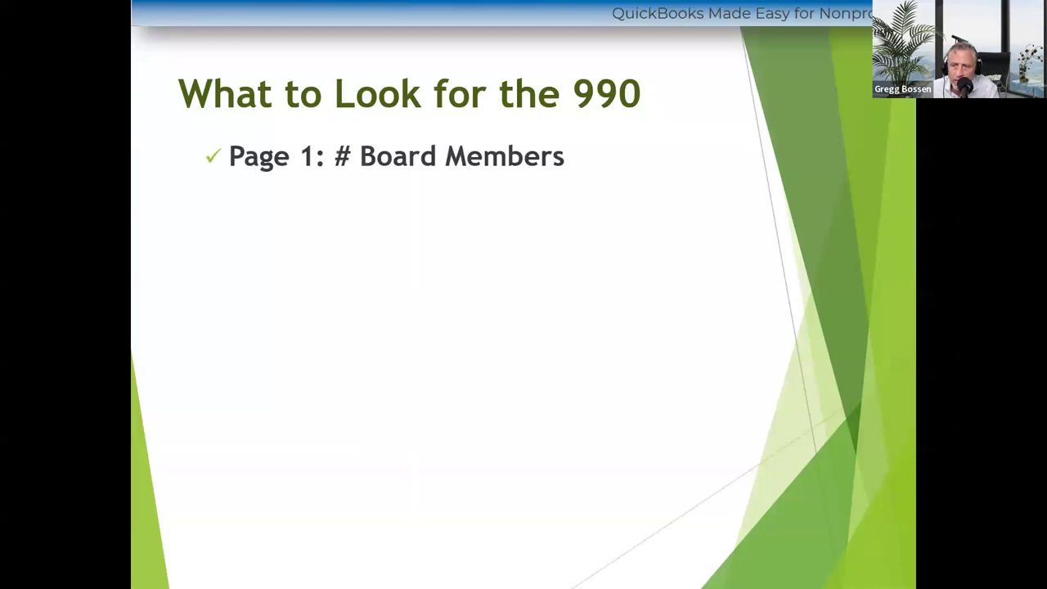
Return to Netcare's 2022 Form 990 showing 10 voting board members and 293 employees
{"action": "key", "text": "alt+Tab"}
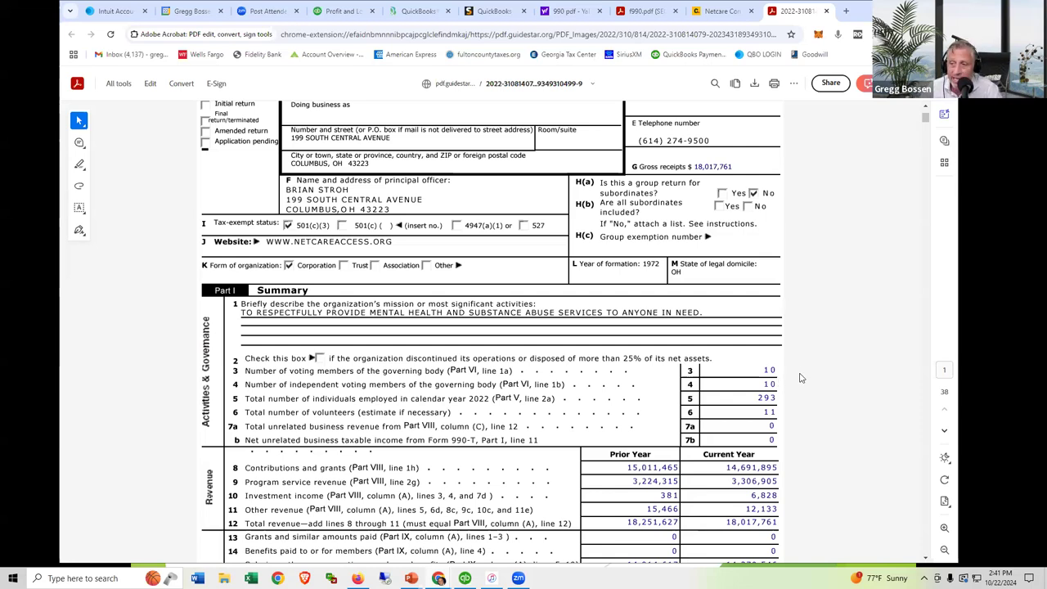
{"action": "scroll", "coordinate": [798, 360], "scroll_direction": "down", "scroll_amount": 1}
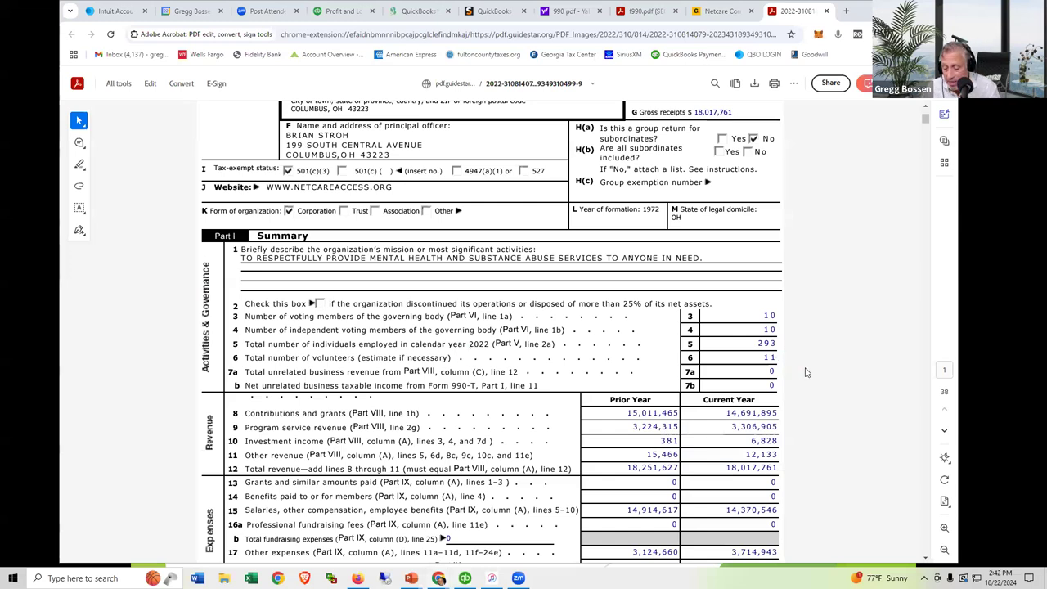
Show the 'Page 1: P & L info for both years' bullet, then scroll the 990 to its revenue and expense lines
{"action": "key", "text": "alt+Tab"}
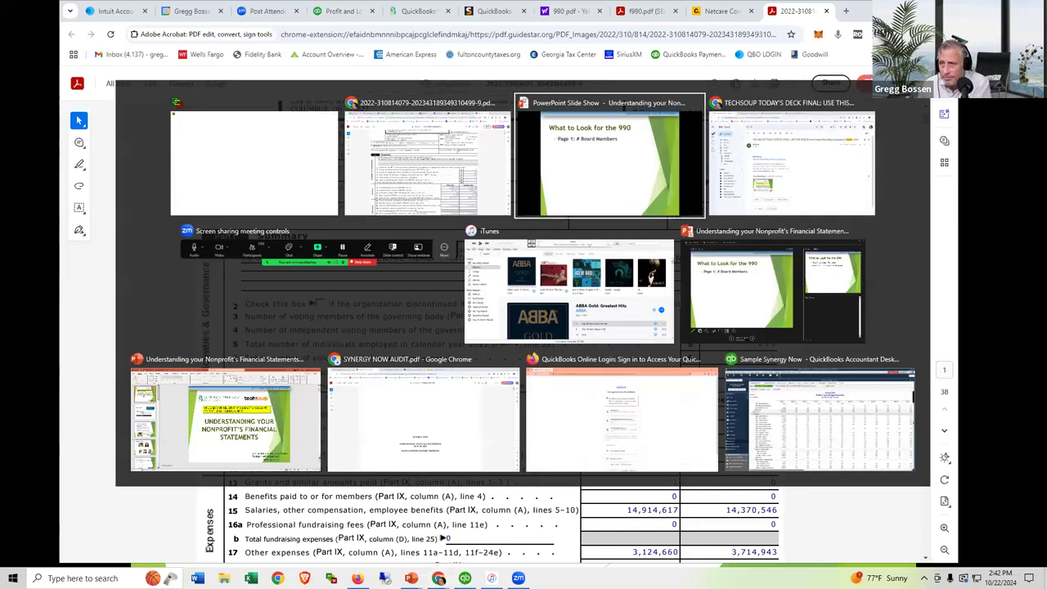
{"action": "key", "text": "Right"}
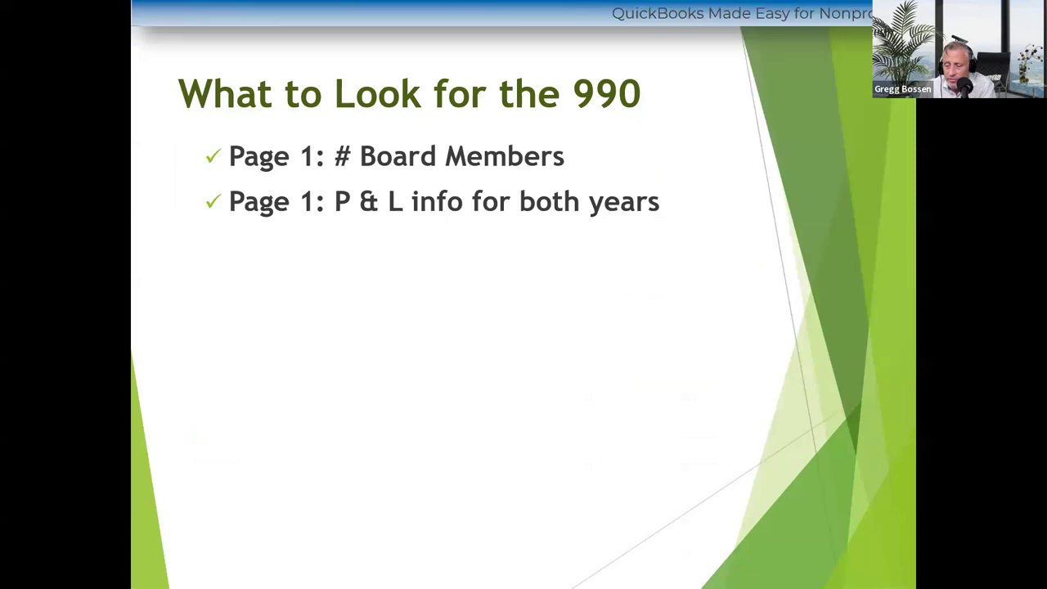
{"action": "key", "text": "alt+Tab"}
{"action": "key", "text": "alt+Tab"}
{"action": "scroll", "coordinate": [746, 372], "scroll_direction": "down", "scroll_amount": 3}
{"action": "scroll", "coordinate": [746, 372], "scroll_direction": "down", "scroll_amount": 3}
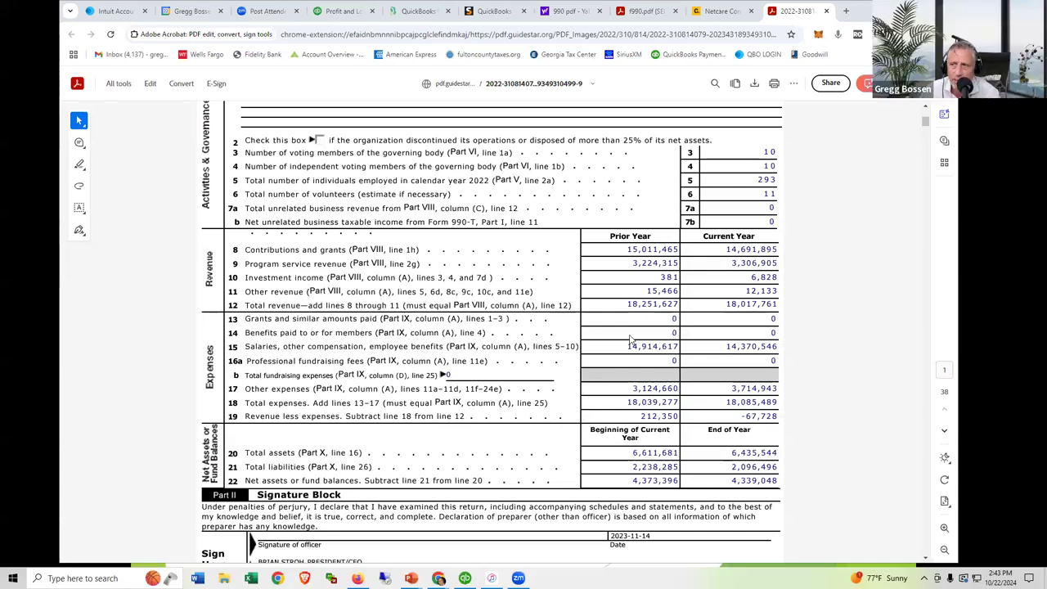
Mark the 990's board counts, net revenue and line 22 net assets with red arrows, then clear them
{"action": "scroll", "coordinate": [871, 257], "scroll_direction": "up", "scroll_amount": 2}
{"action": "scroll", "coordinate": [871, 258], "scroll_direction": "up", "scroll_amount": 5}
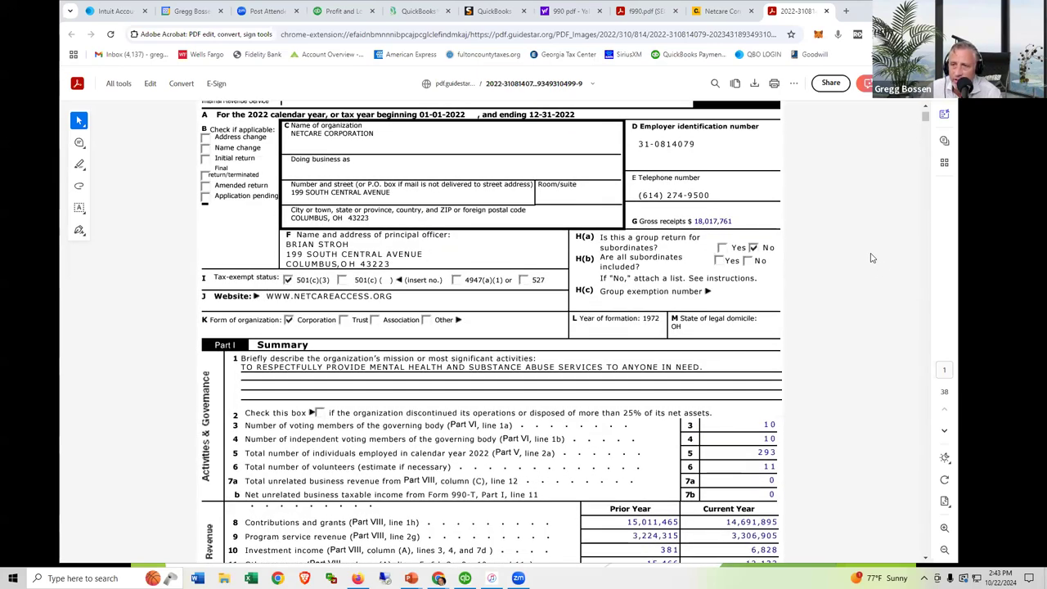
{"action": "scroll", "coordinate": [866, 266], "scroll_direction": "down", "scroll_amount": 4}
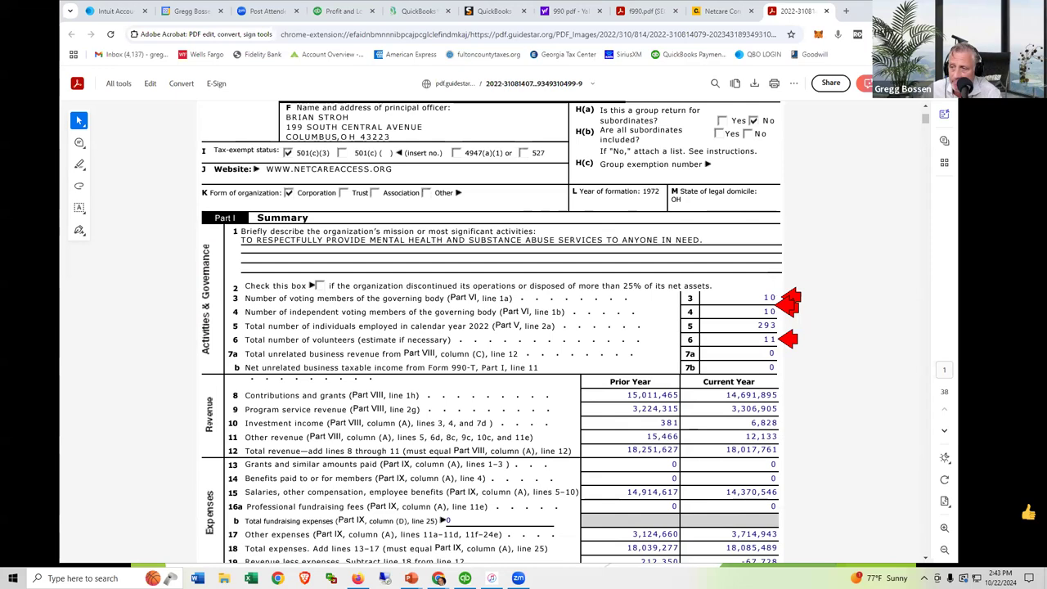
{"action": "scroll", "coordinate": [815, 344], "scroll_direction": "down", "scroll_amount": 3}
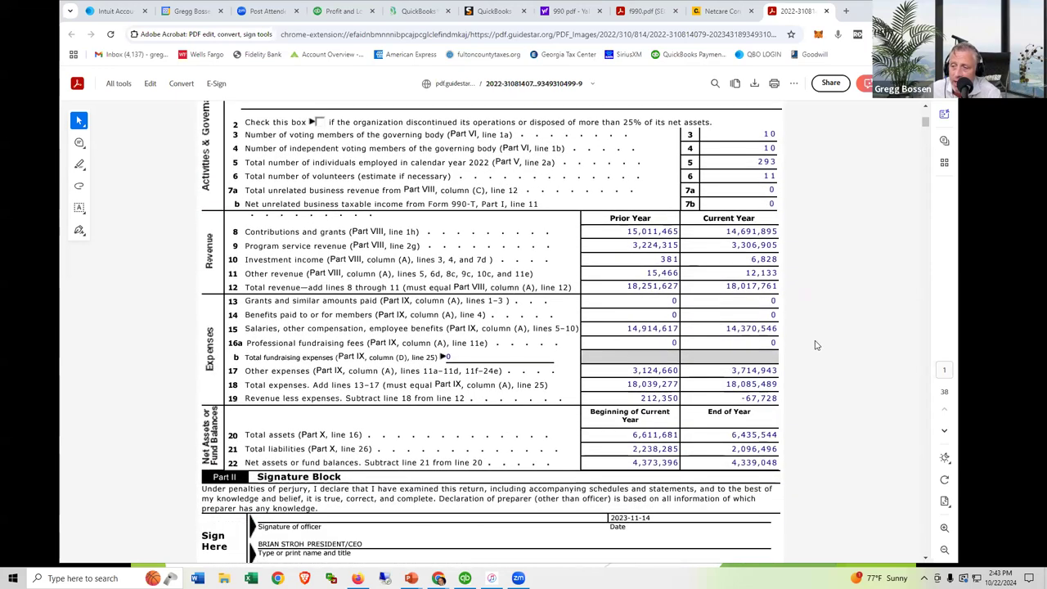
{"action": "scroll", "coordinate": [815, 345], "scroll_direction": "down", "scroll_amount": 1}
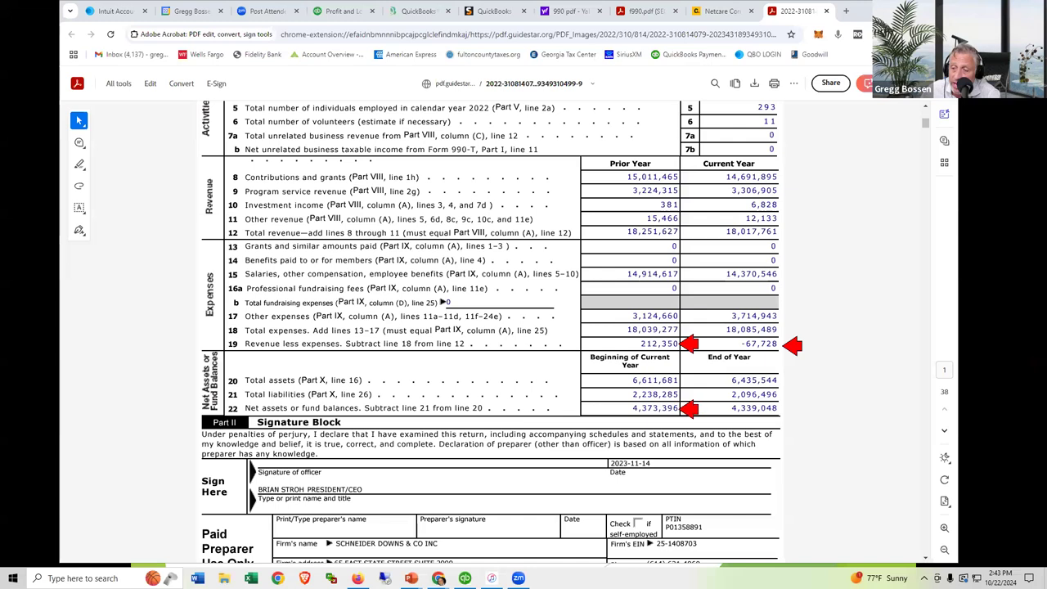
{"action": "left_click", "coordinate": [777, 408]}
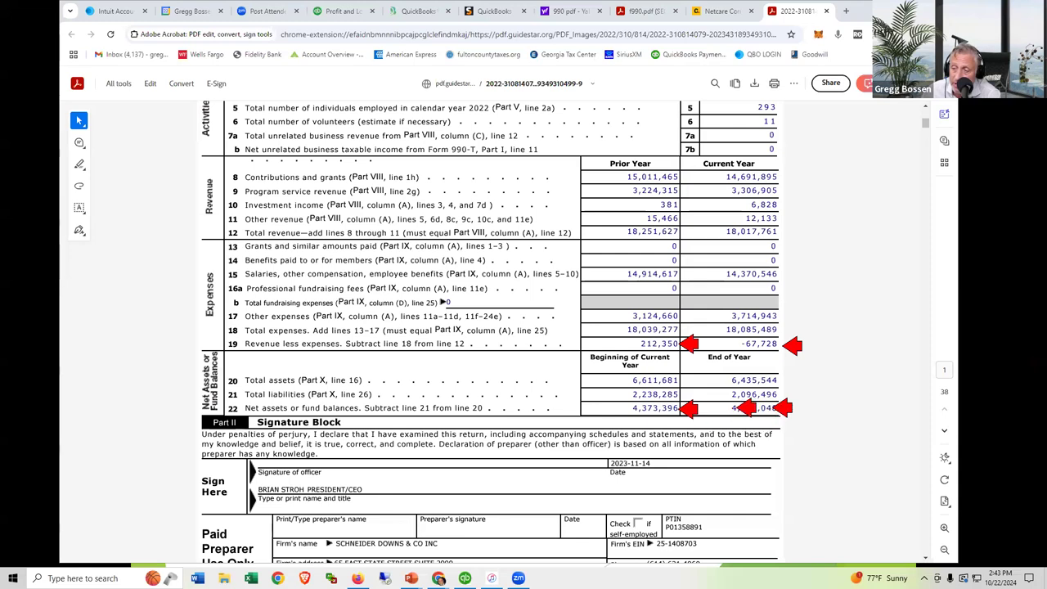
{"action": "key", "text": "Escape"}
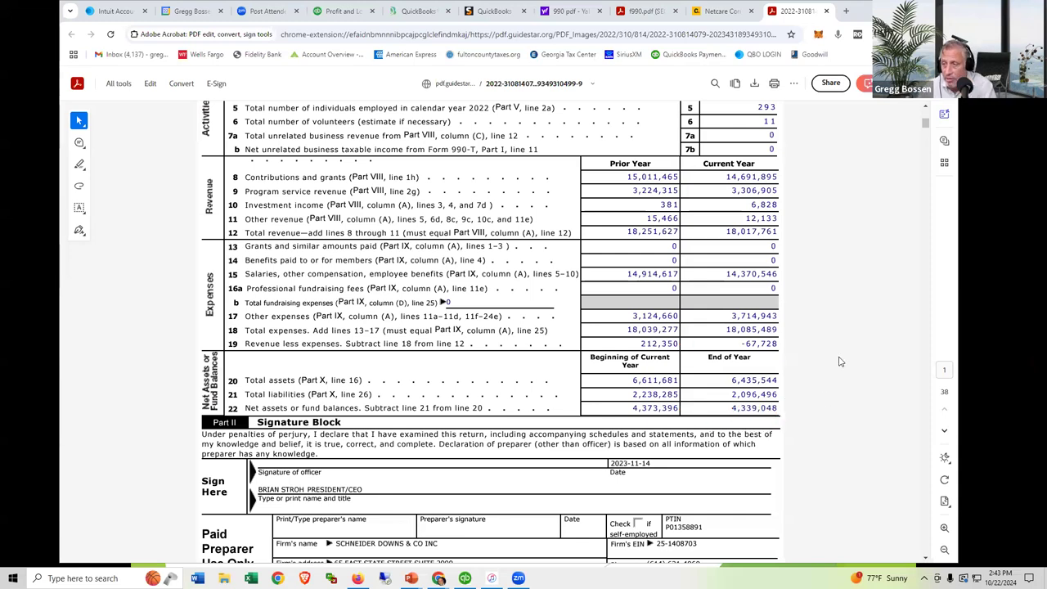
Go back to the 'What to Look for the 990' slide showing both Page 1 points
{"action": "key", "text": "alt+Tab"}
{"action": "key", "text": "Escape"}
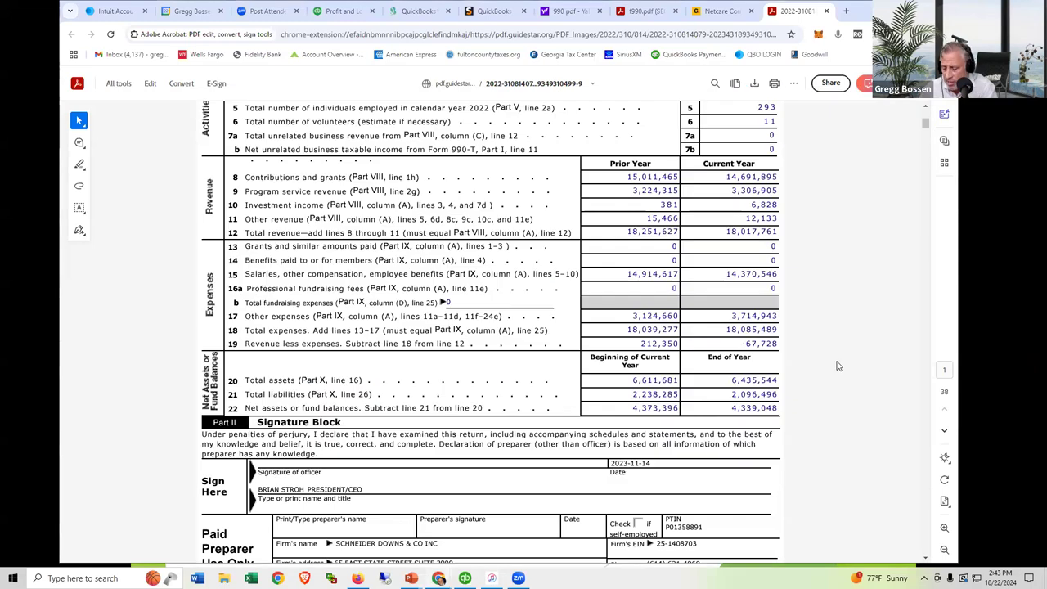
{"action": "key", "text": "alt+Tab"}
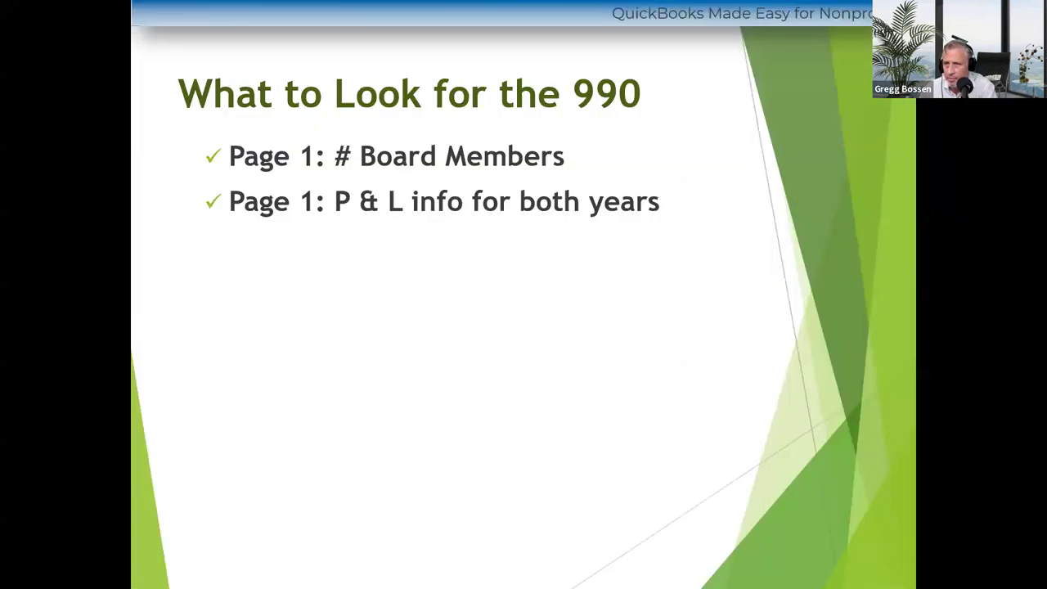